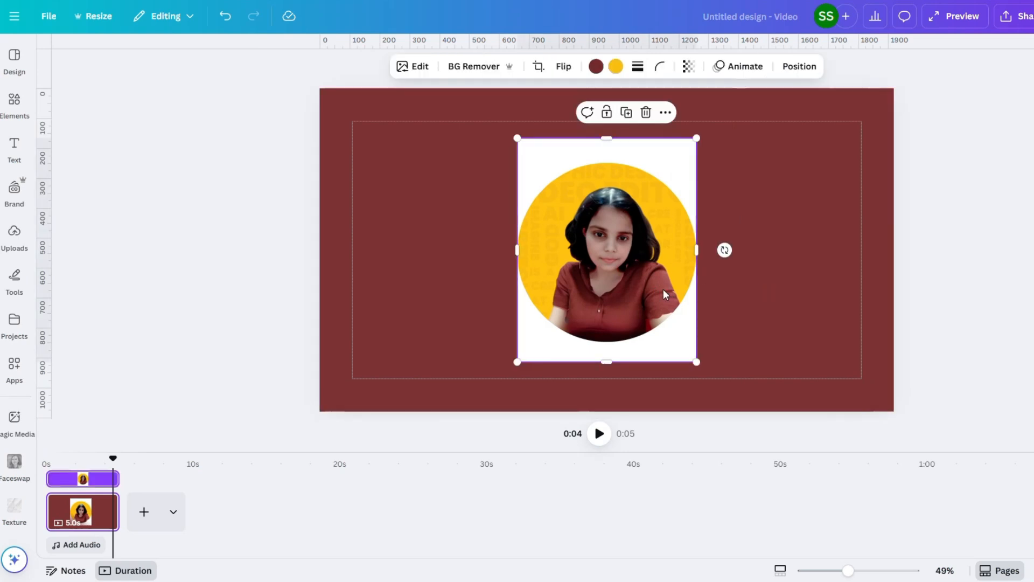
Remove the portrait photo's background and crop the photo closely around the head and shoulders
click(462, 70)
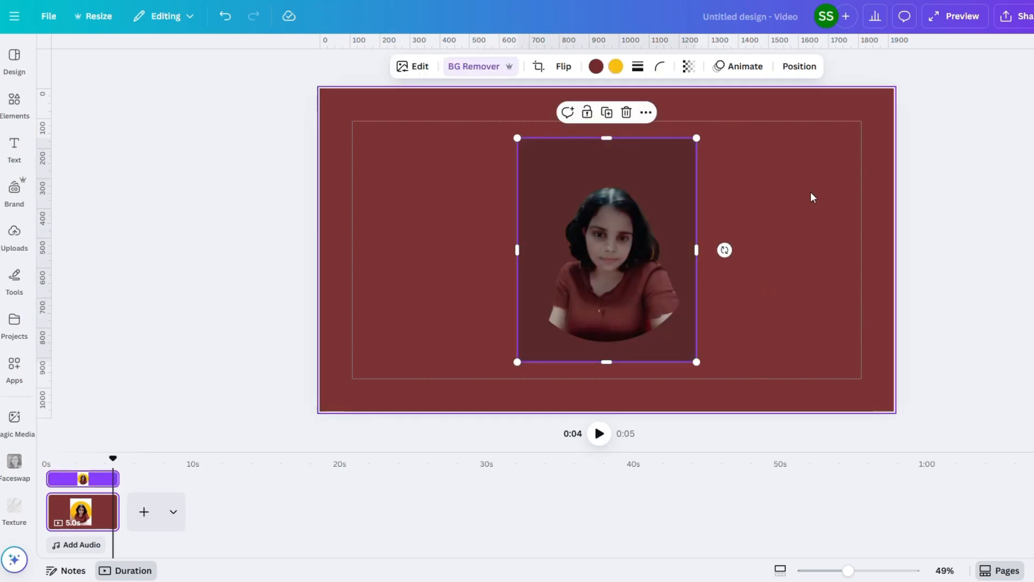
drag(607, 362, 612, 299)
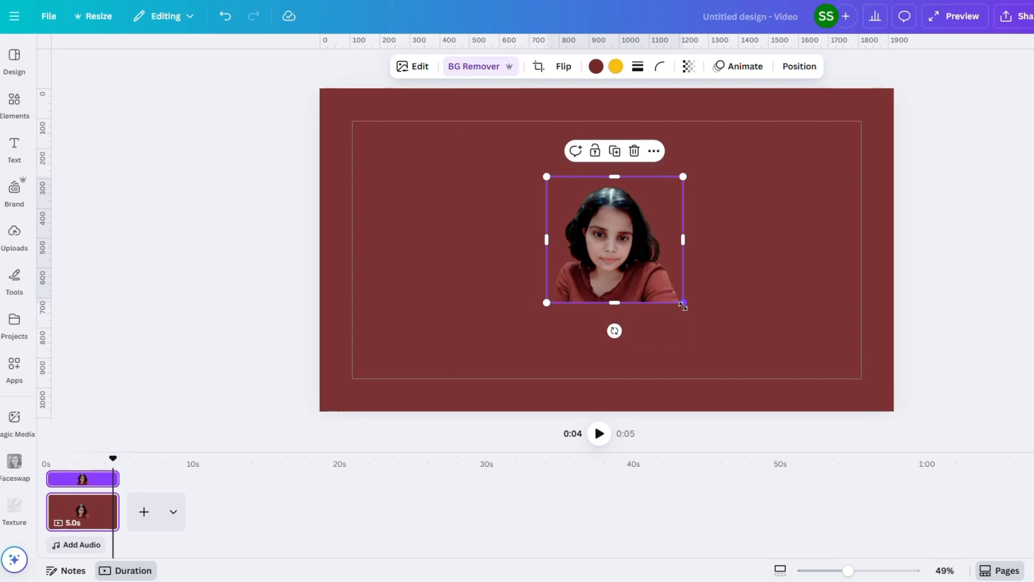
Enlarge the cropped portrait, trim the empty space above the head and centre it within the page margins
drag(683, 306, 769, 383)
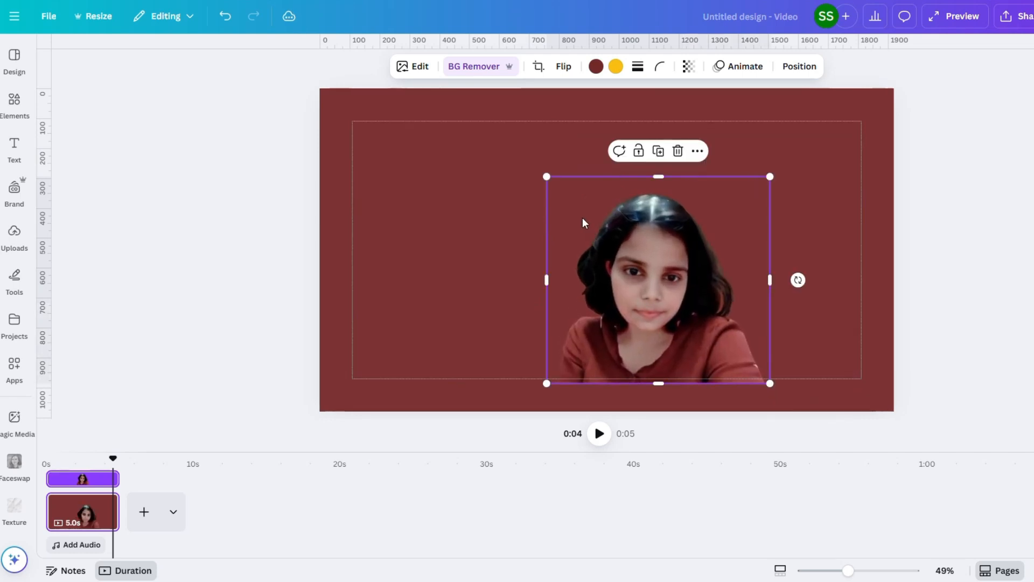
drag(542, 173, 459, 159)
drag(630, 237, 607, 233)
drag(607, 121, 607, 136)
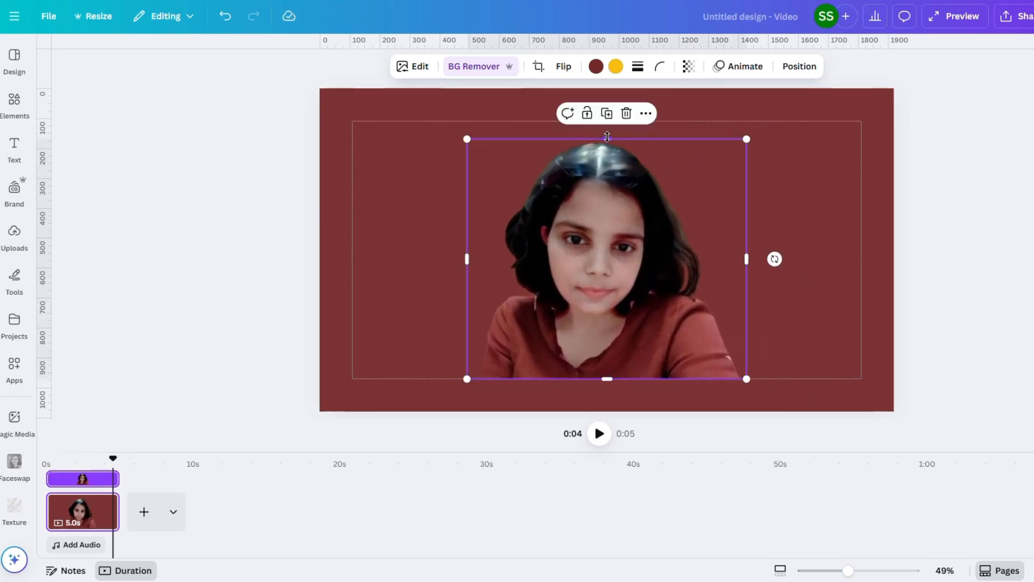
drag(745, 139, 768, 121)
click(990, 203)
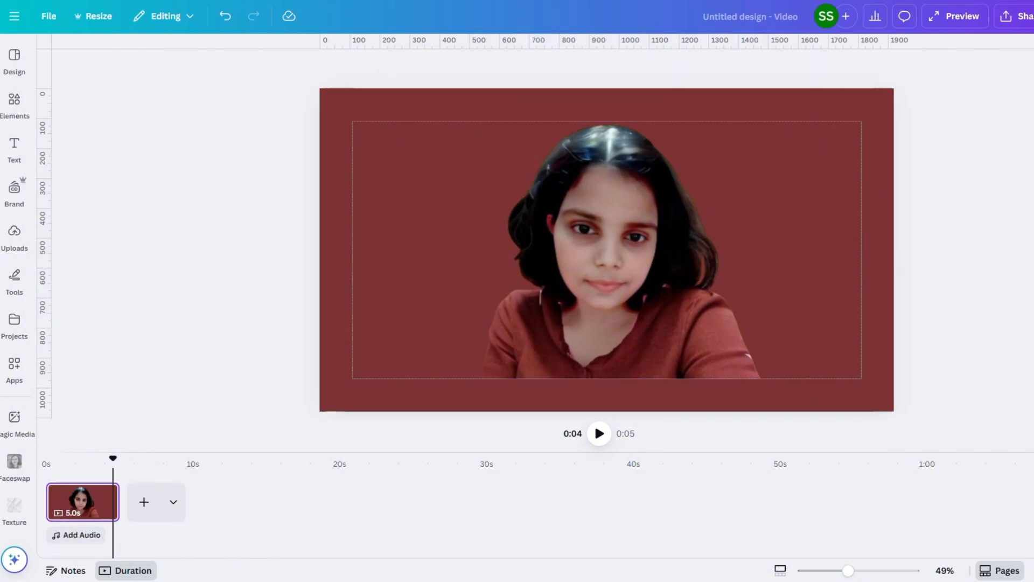
Find the Texture app and apply its Static noise grit texture to the portrait
click(525, 310)
click(14, 363)
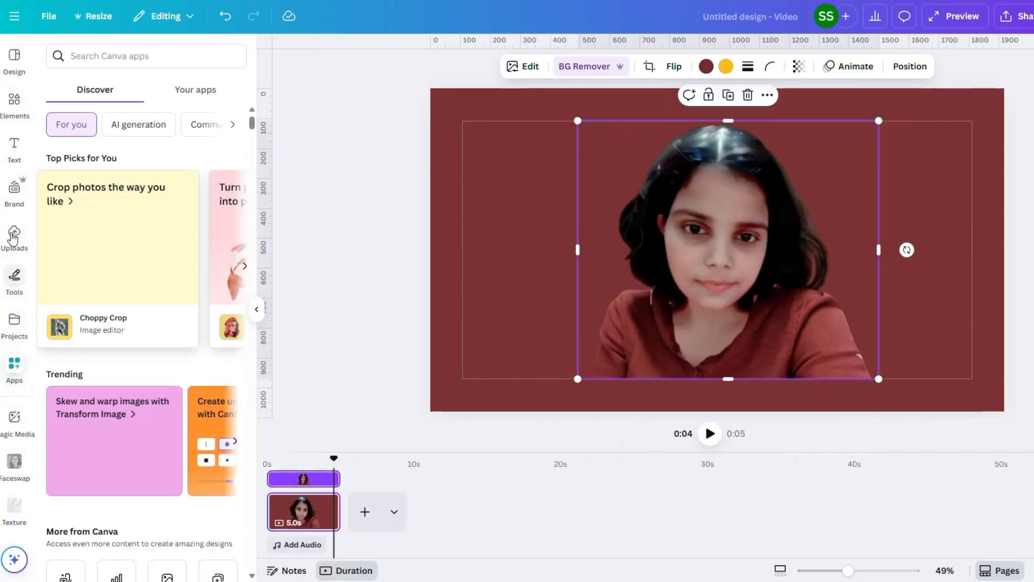
text(texture)
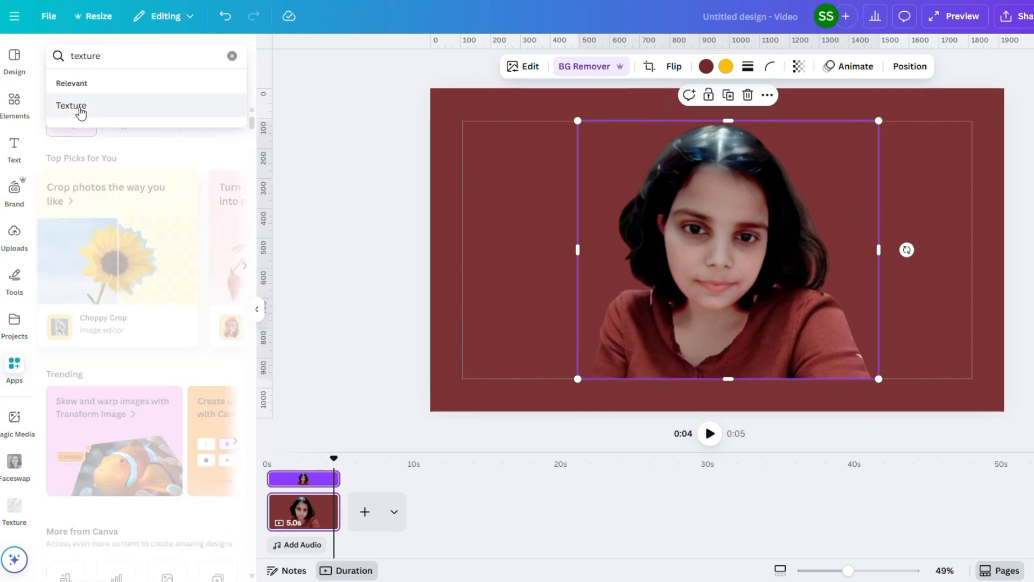
click(70, 105)
click(58, 107)
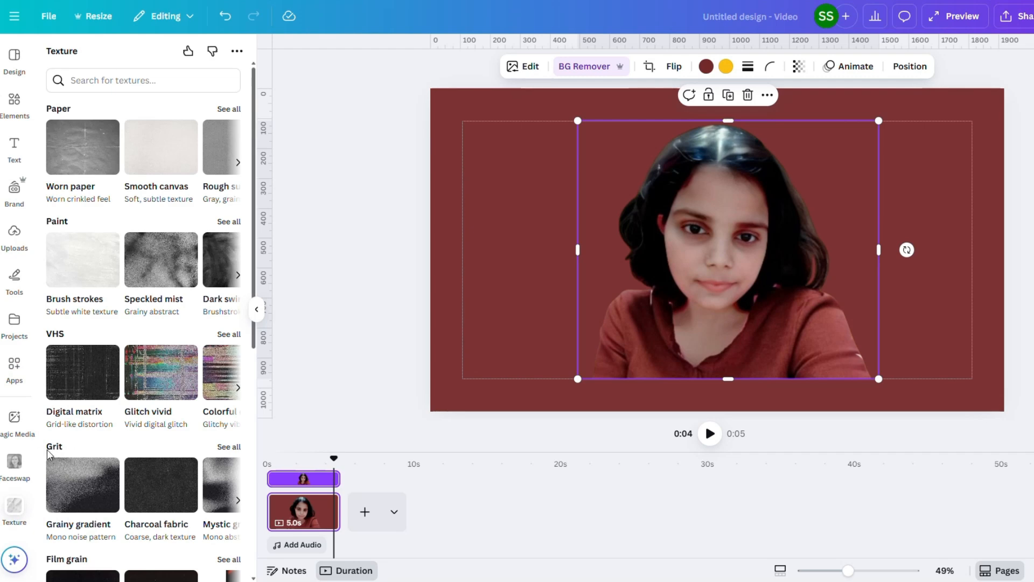
scroll(177, 379, down, 3)
scroll(89, 257, down, 5)
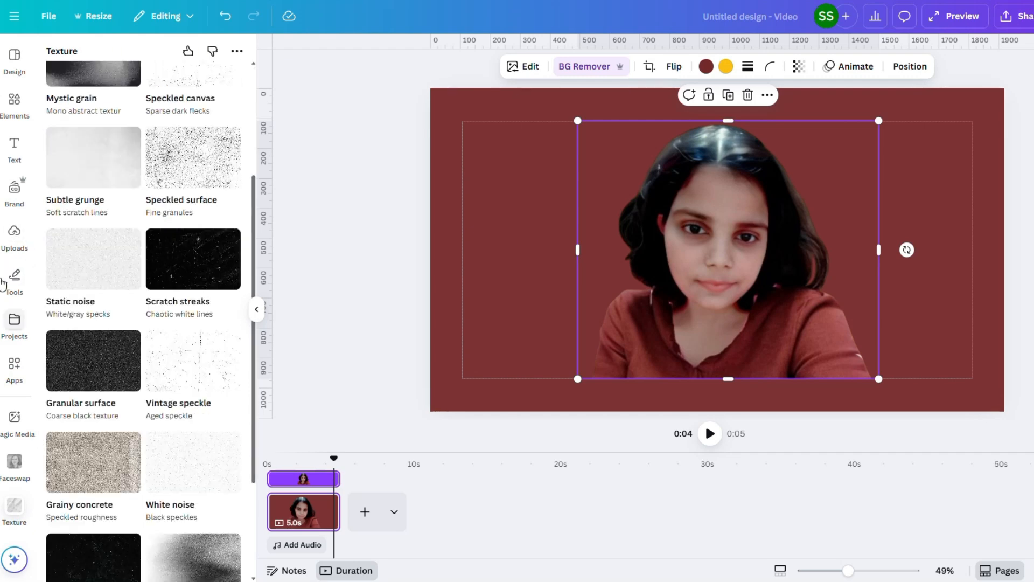
scroll(139, 388, up, 2)
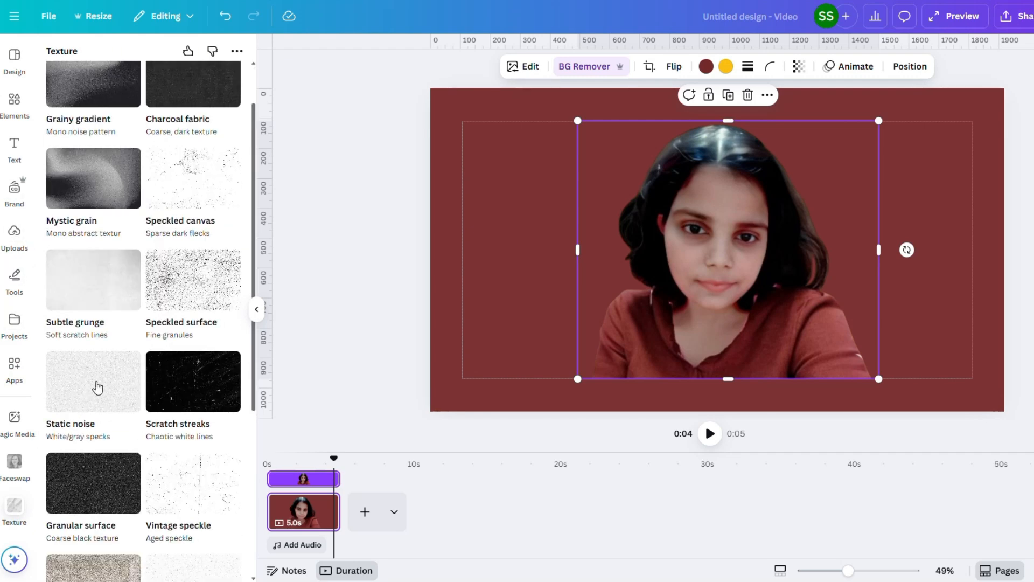
click(95, 381)
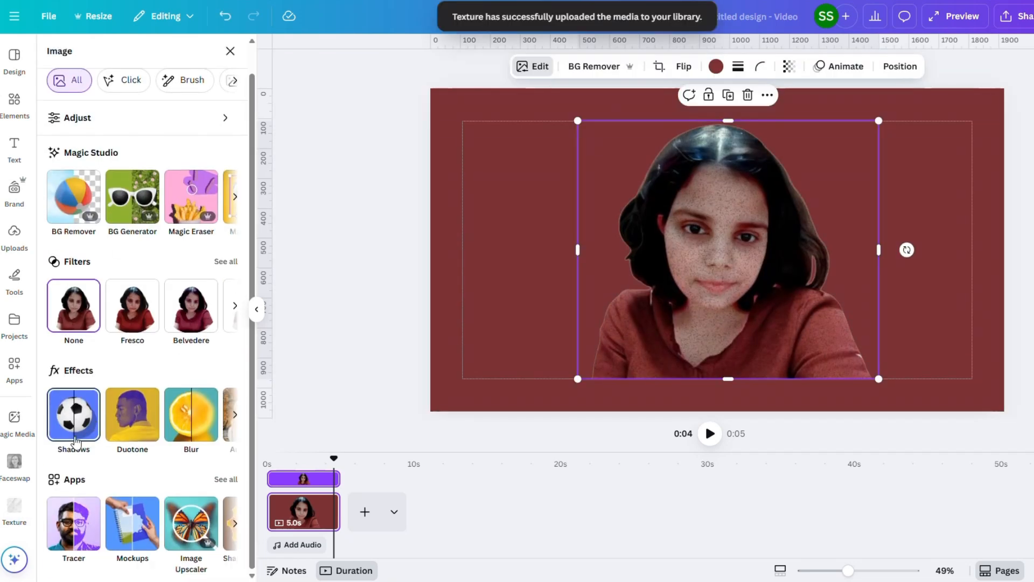
Add an Outline shadow effect around the portrait and colour it yellow #FFCF00
click(76, 427)
click(210, 209)
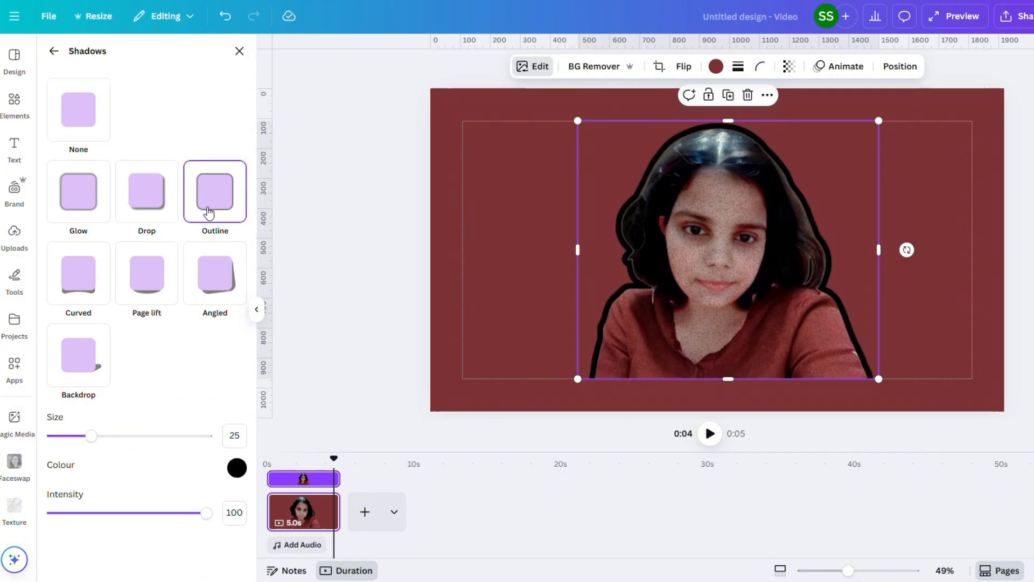
click(237, 468)
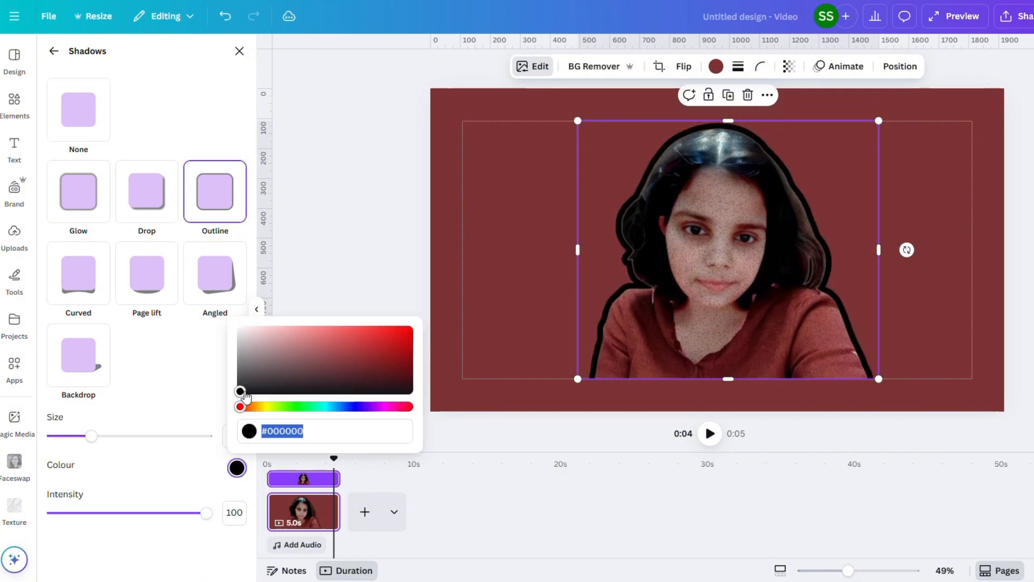
drag(242, 373, 203, 297)
click(263, 407)
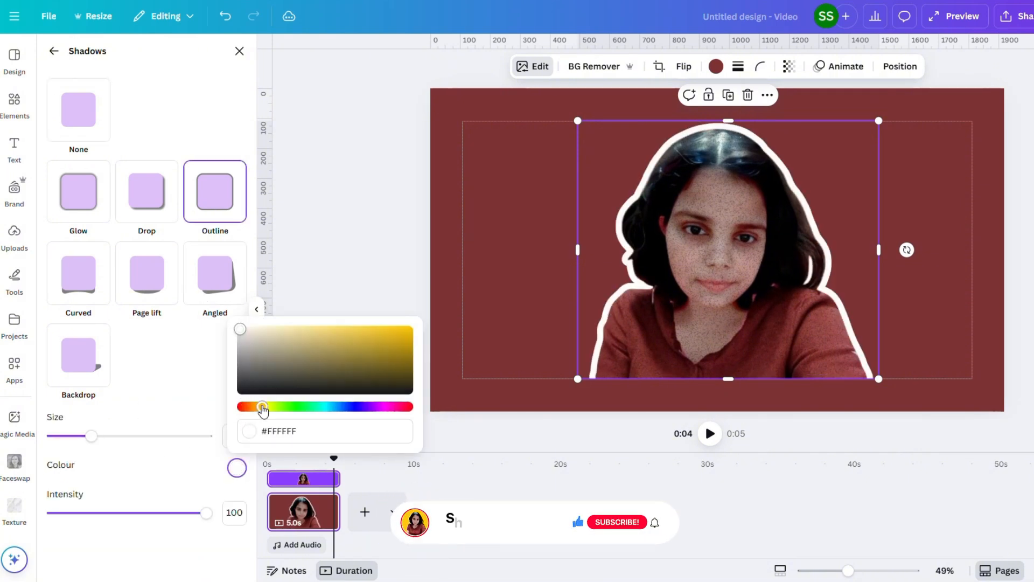
drag(372, 349, 453, 310)
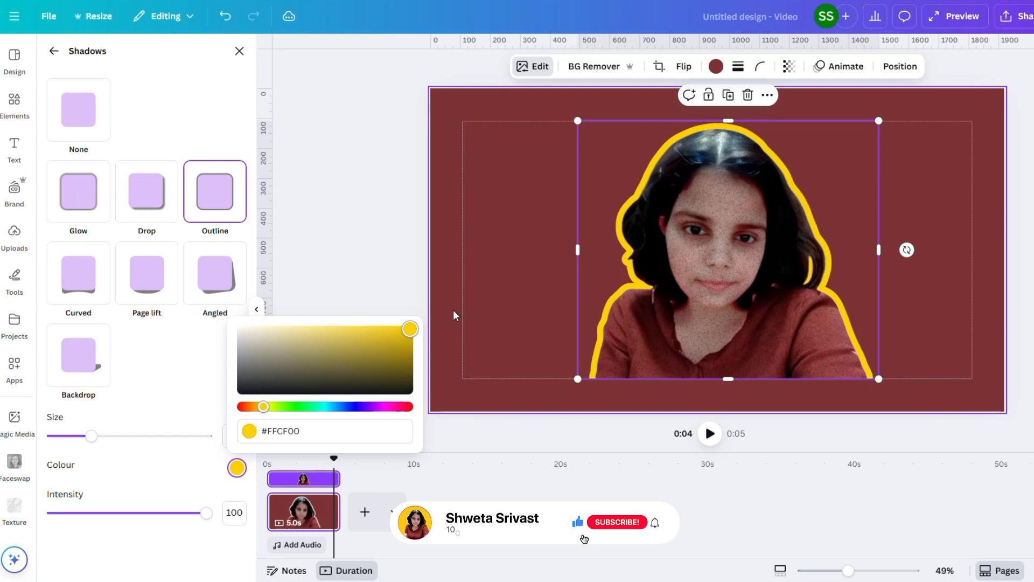
click(325, 268)
Turn the portrait black and white by lowering its saturation to the minimum
click(533, 67)
click(109, 151)
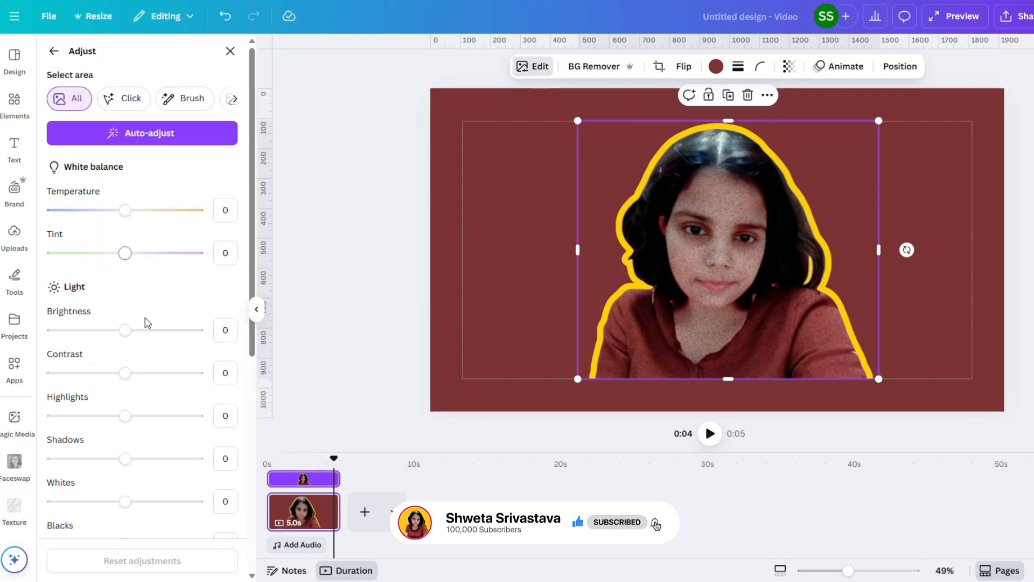
scroll(151, 350, down, 5)
scroll(127, 393, down, 2)
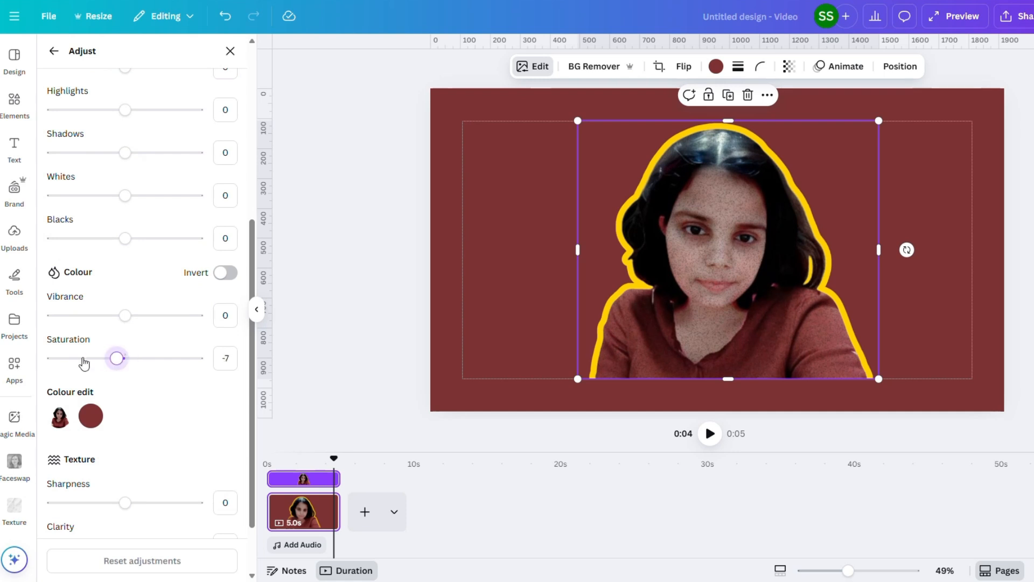
drag(83, 364, 47, 360)
click(54, 51)
click(131, 159)
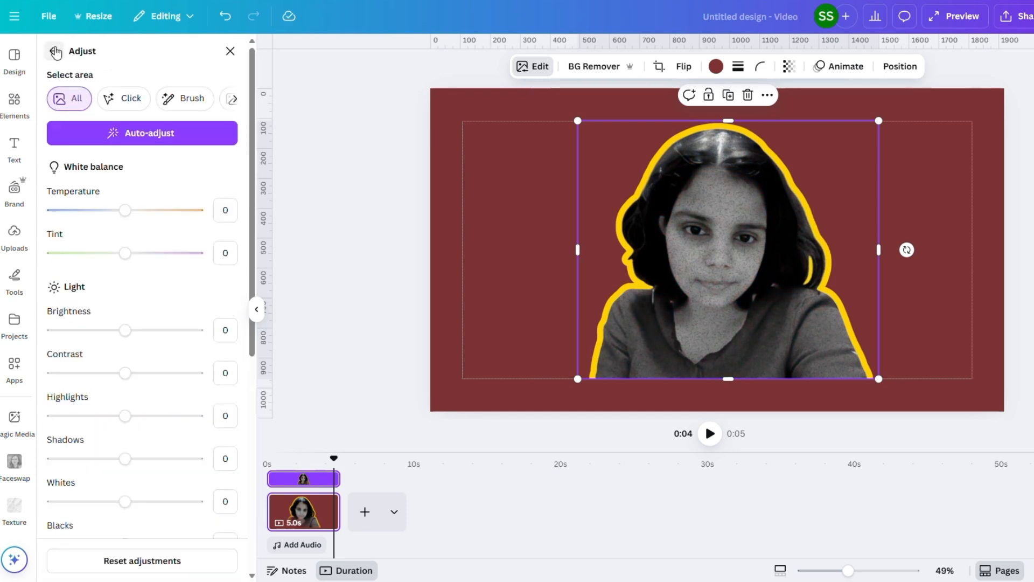
click(53, 51)
Change the portrait's outline colour to white and reduce the outline size
click(73, 443)
click(239, 472)
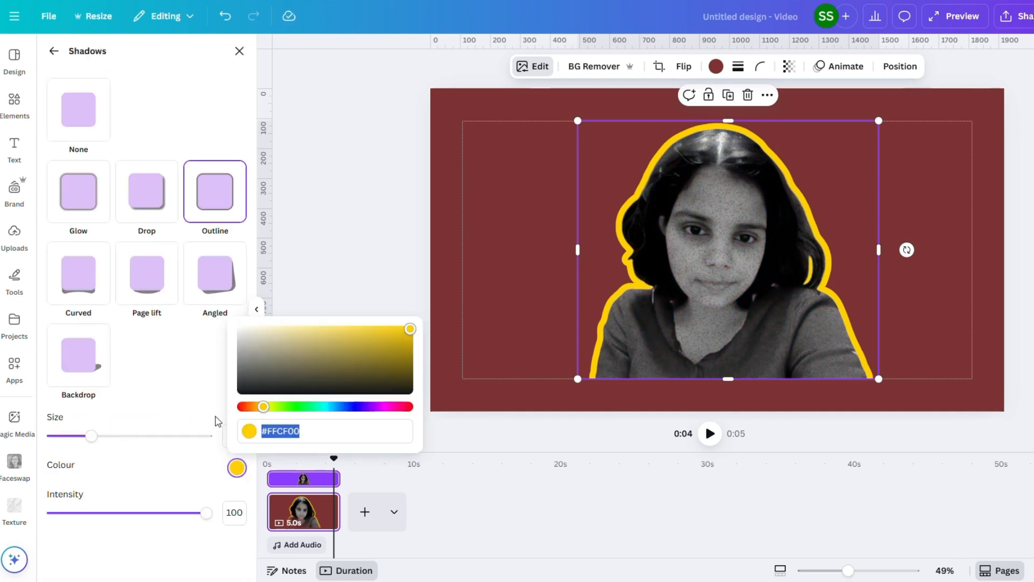
click(239, 327)
drag(91, 436, 69, 434)
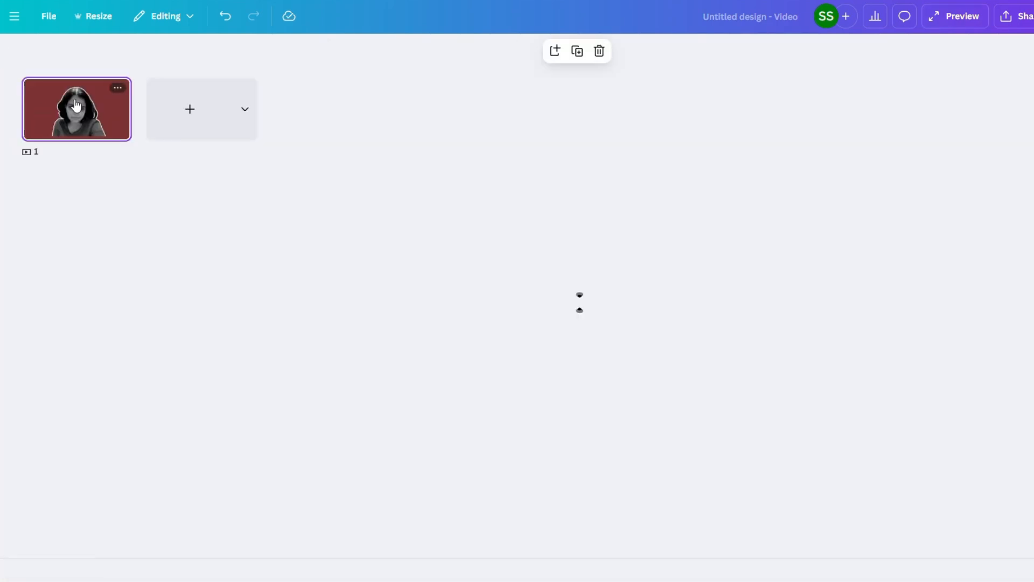
Duplicate the page, then on the copied page duplicate the portrait and align it exactly over the original
click(577, 53)
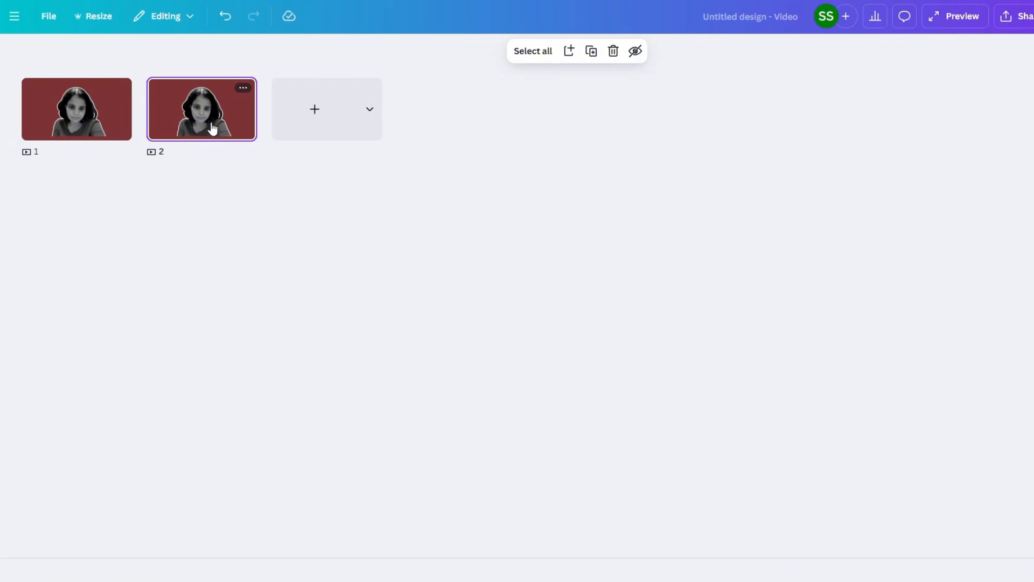
double_click(213, 129)
click(621, 115)
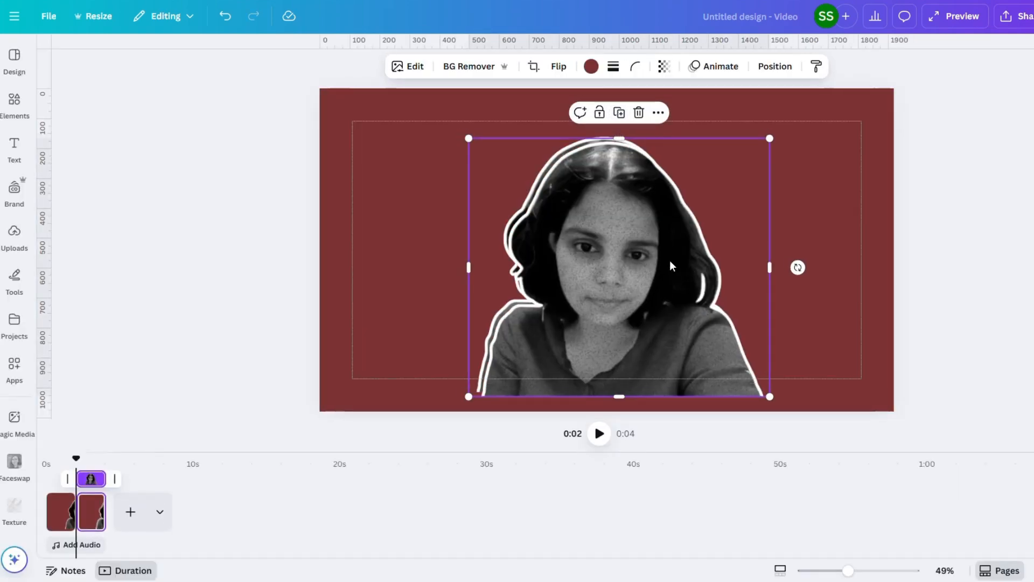
drag(671, 262, 666, 258)
Crop one portrait copy to the top of the head and the other to the part below, meeting at the forehead
drag(616, 392, 629, 213)
click(619, 311)
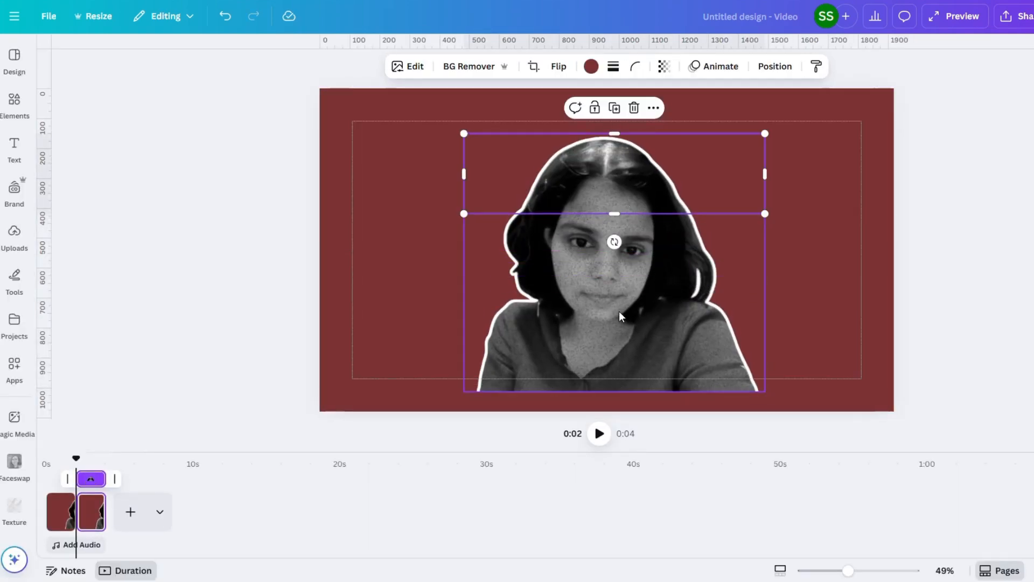
drag(613, 133, 624, 216)
click(928, 253)
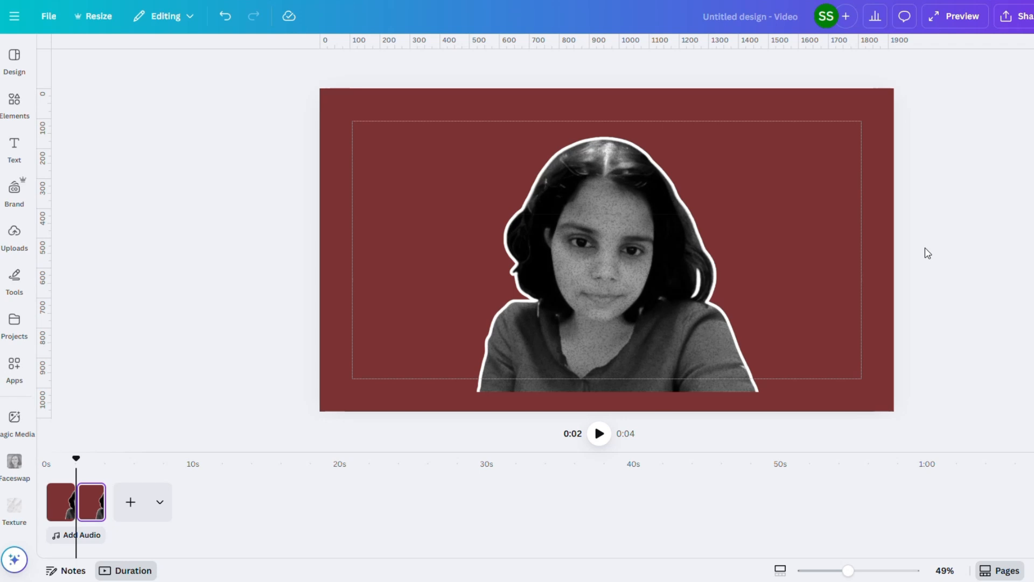
Create a custom animation that moves the lower part of the portrait straight down, using the Smooth movement style
click(845, 245)
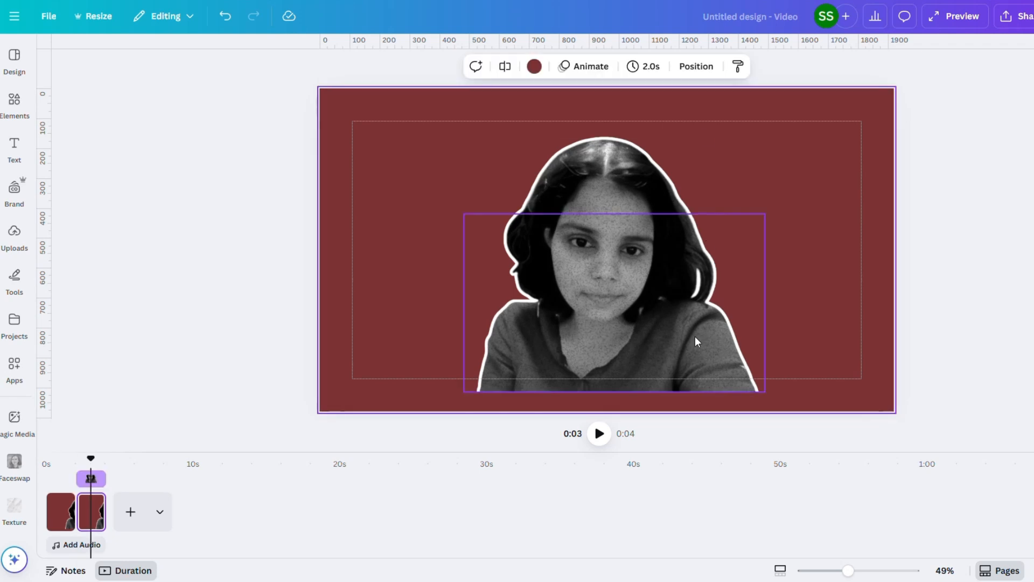
click(641, 364)
click(714, 65)
click(120, 192)
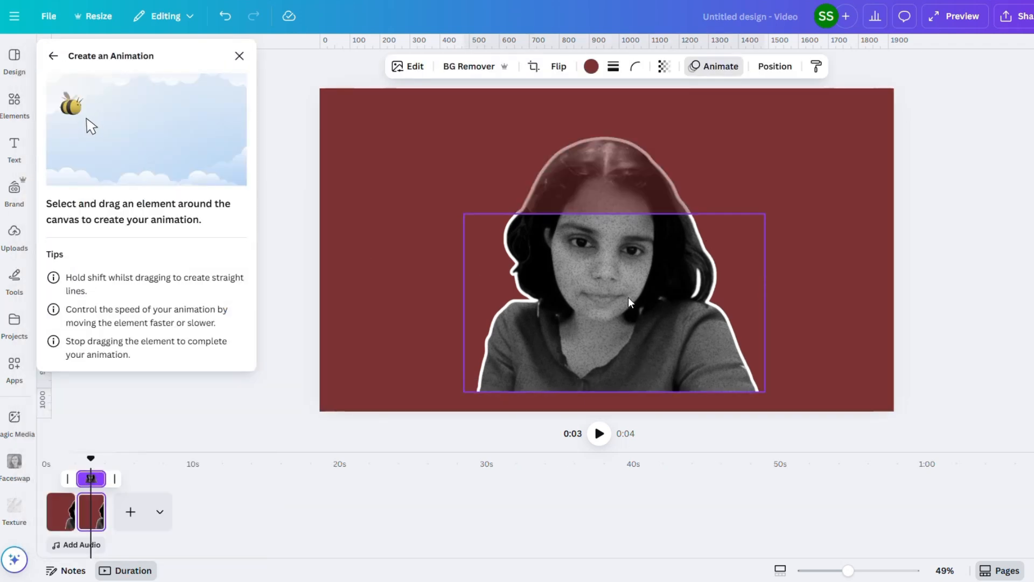
drag(630, 292, 632, 343)
click(145, 109)
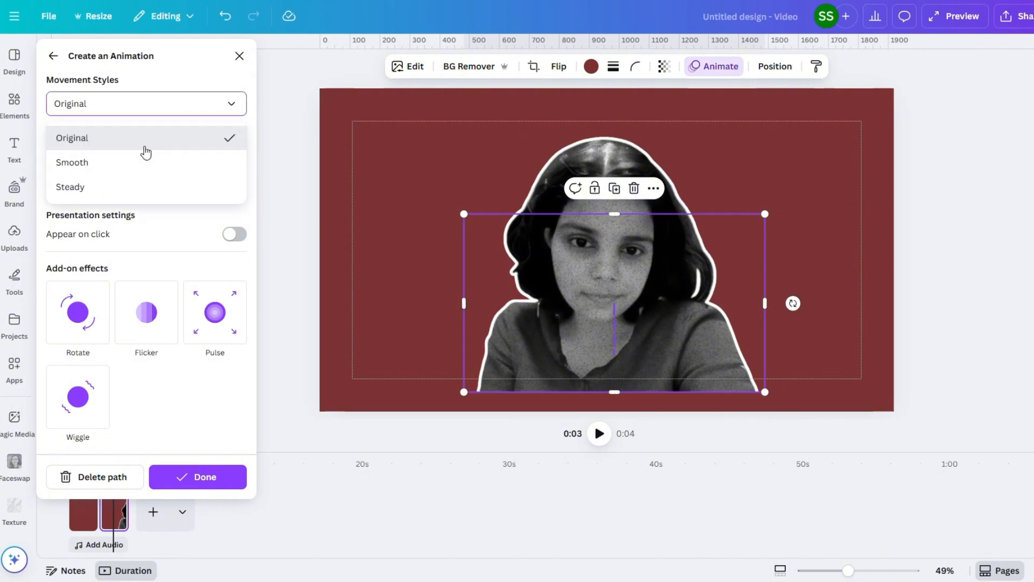
click(139, 161)
click(185, 475)
click(345, 354)
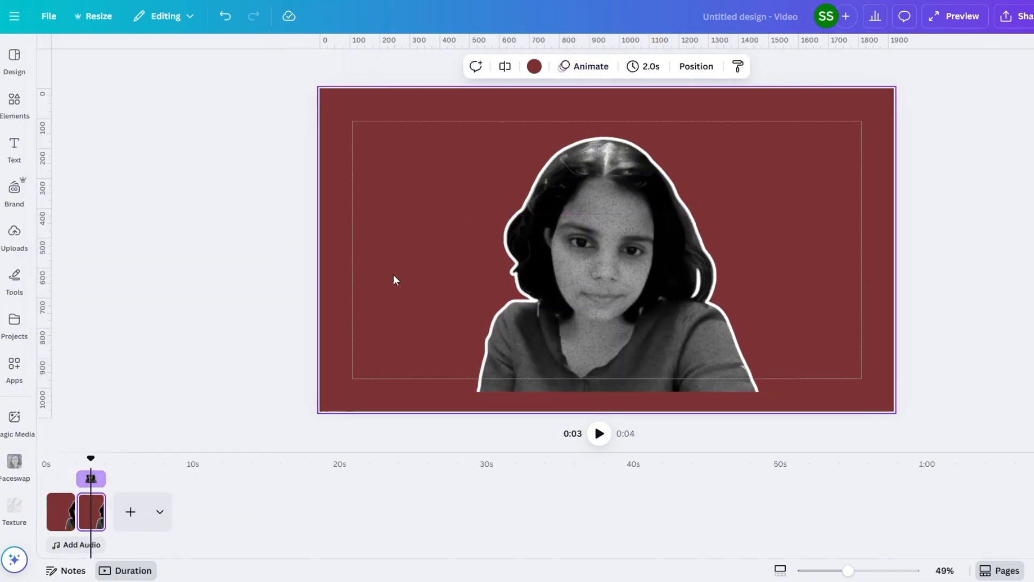
Add a horizontal ruler guide slightly below the page's middle, at the upper edge of the lower portrait part's animated end position
click(16, 94)
click(49, 16)
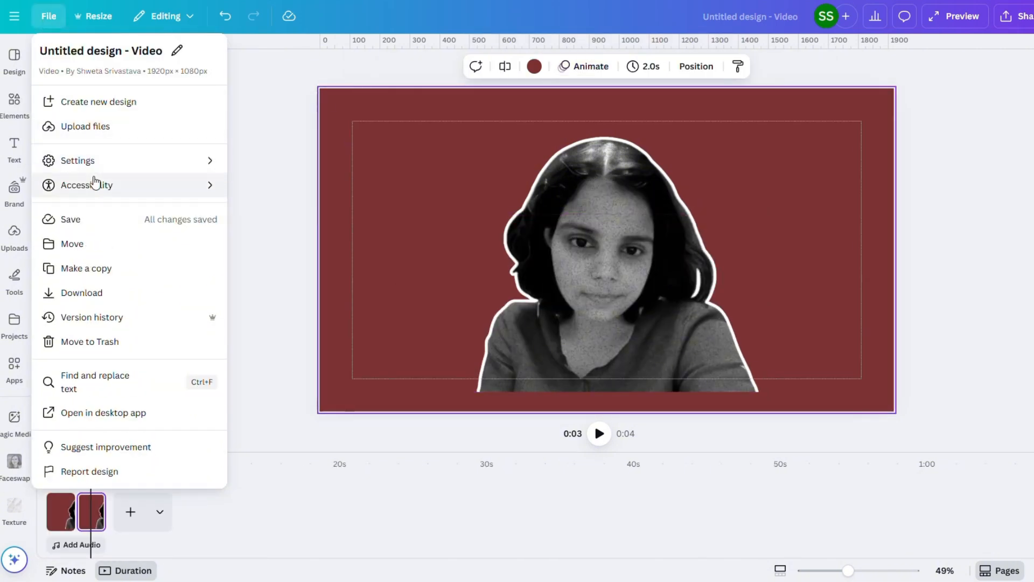
mouse_move(108, 160)
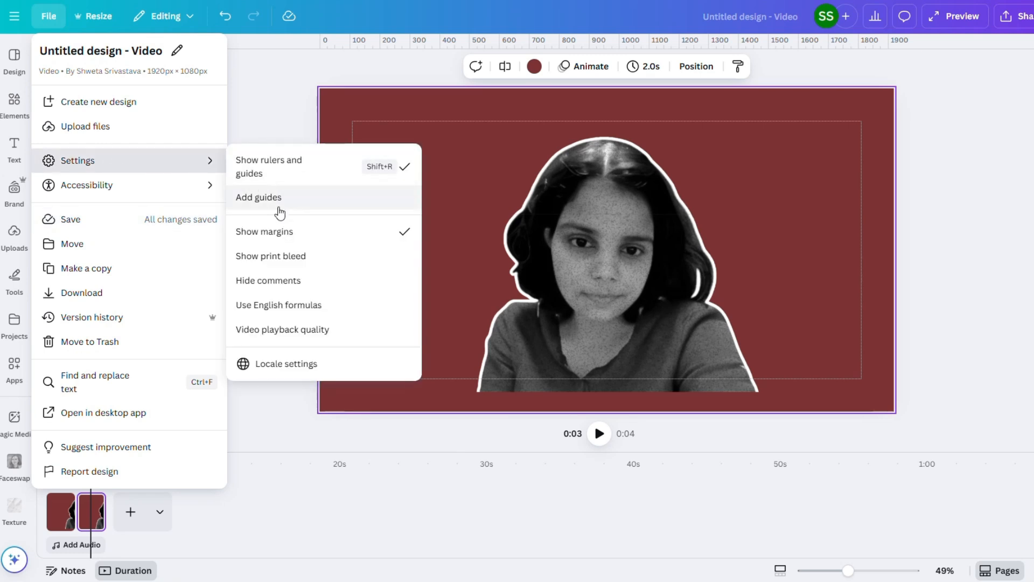
click(279, 81)
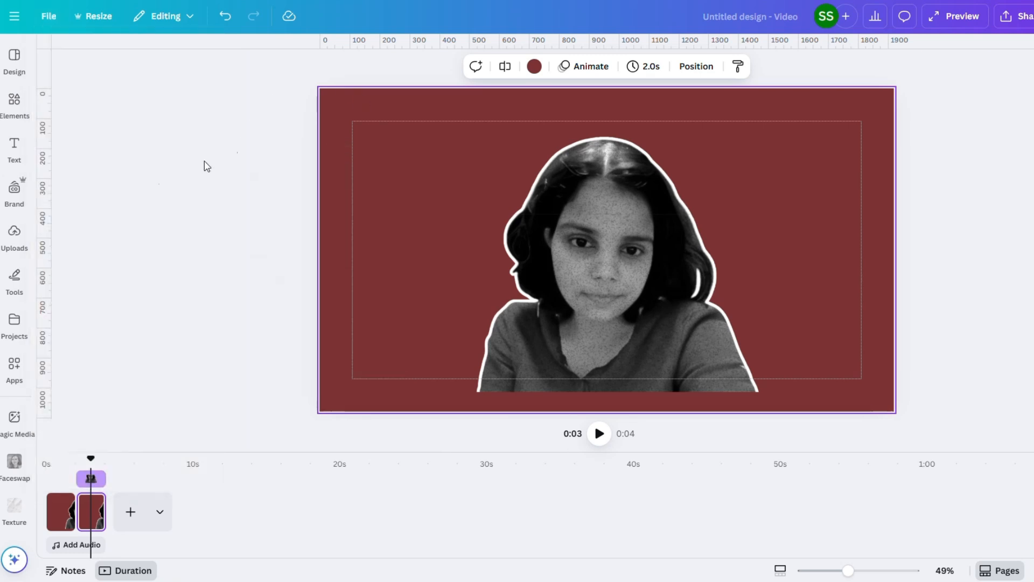
drag(527, 220, 99, 161)
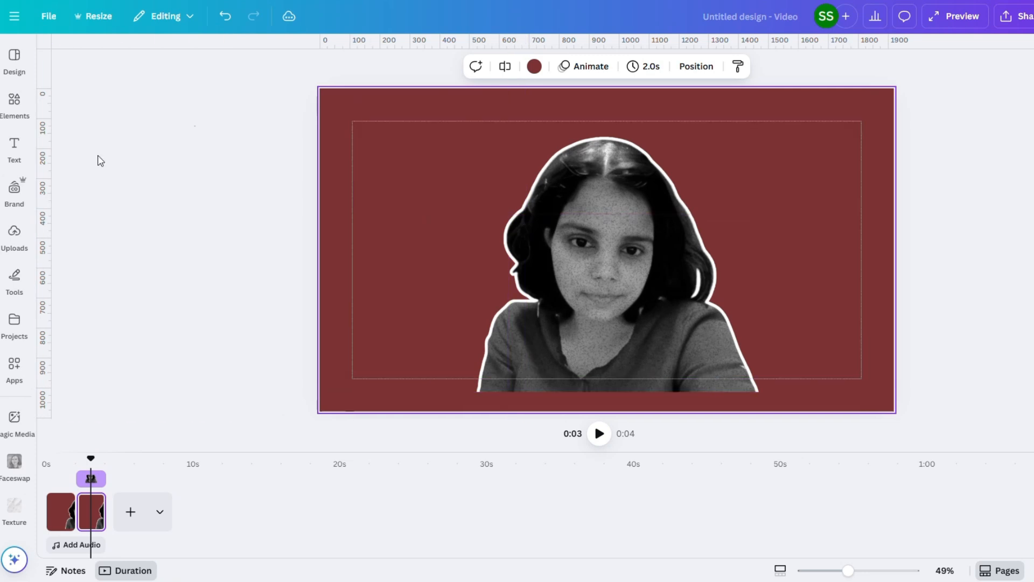
drag(372, 47, 381, 249)
click(717, 66)
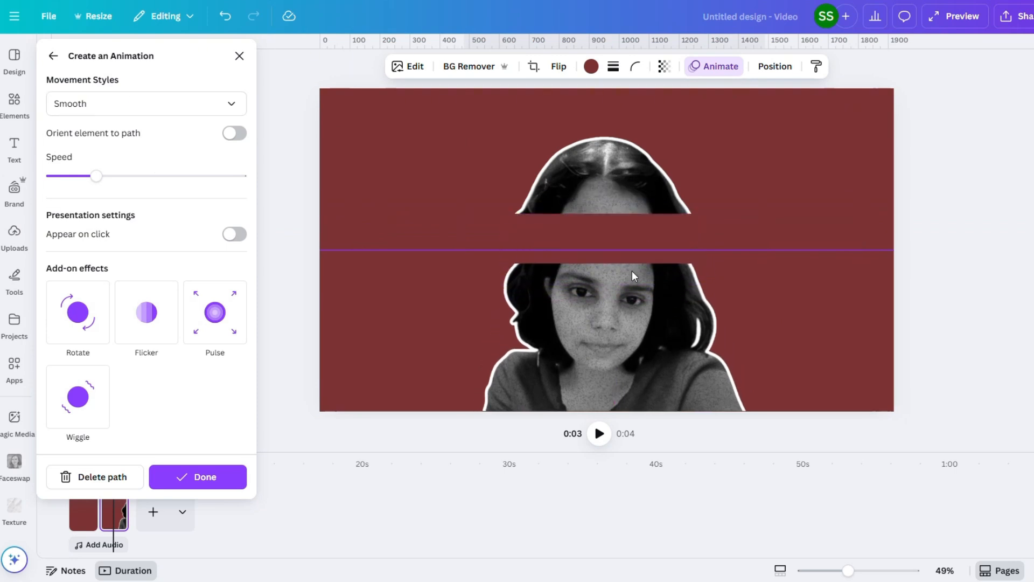
drag(593, 250, 620, 266)
Set the lower portrait part's animation movement style to Original and finish the animation
click(143, 104)
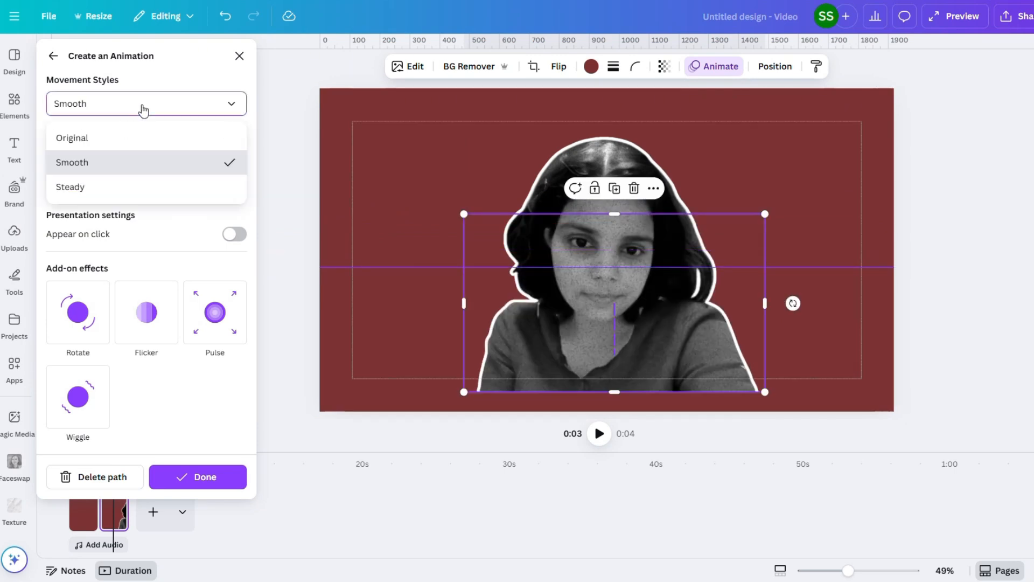
click(102, 139)
click(198, 476)
click(957, 275)
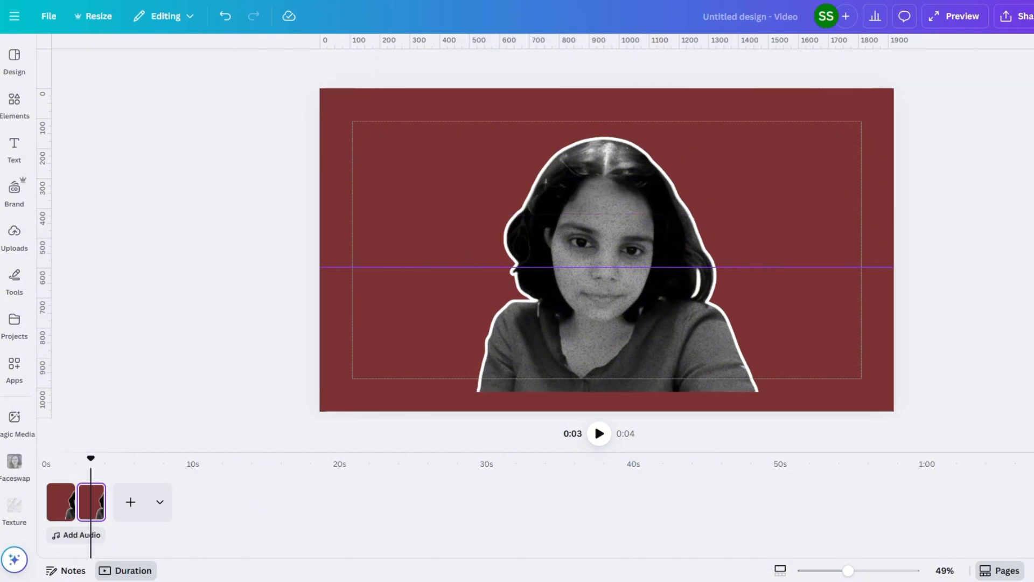
Create a custom animation that moves the top of the head straight up, and scrub the timeline to the 4-second mark to check the split
click(572, 200)
click(710, 67)
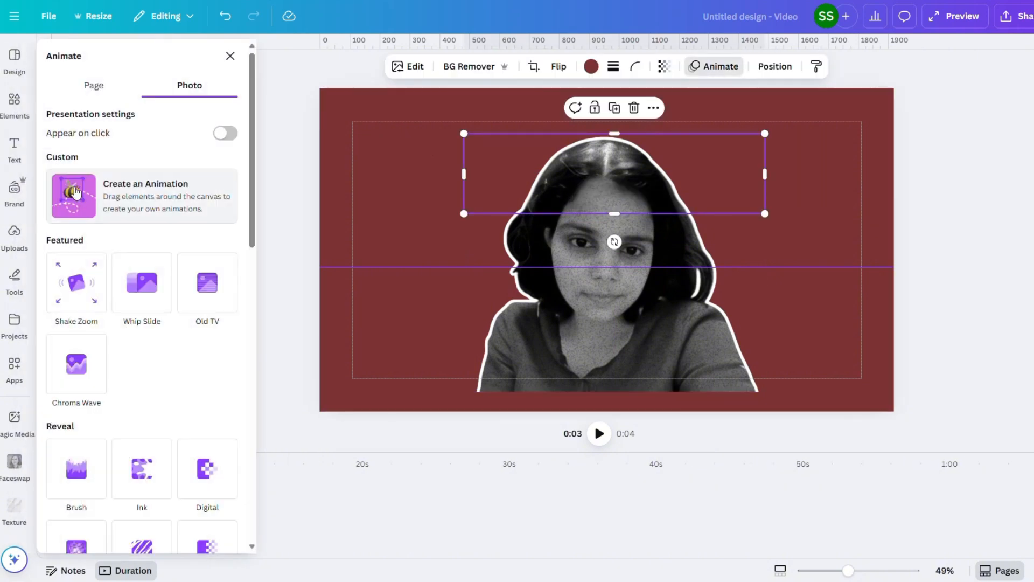
click(137, 195)
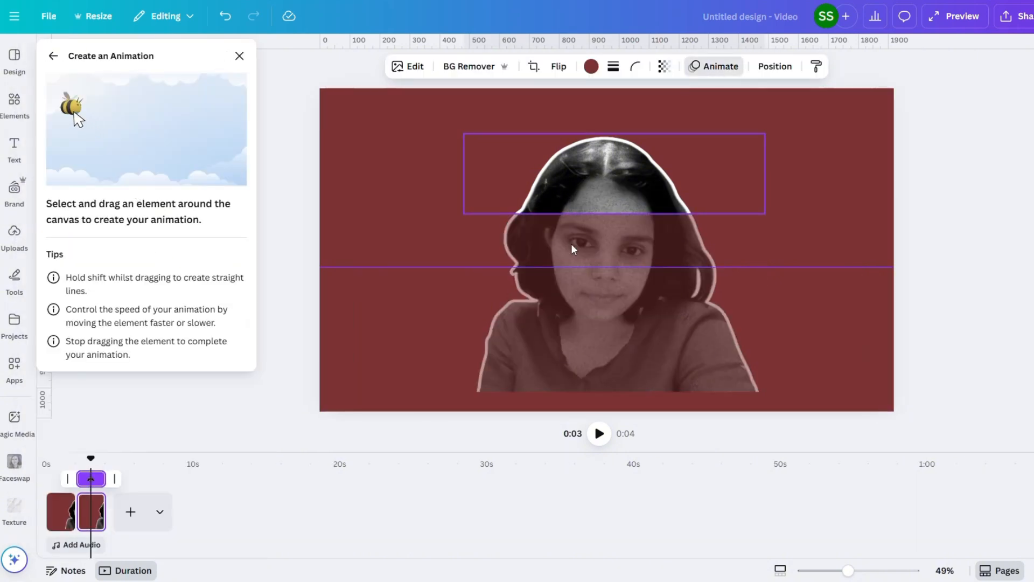
drag(663, 200, 651, 125)
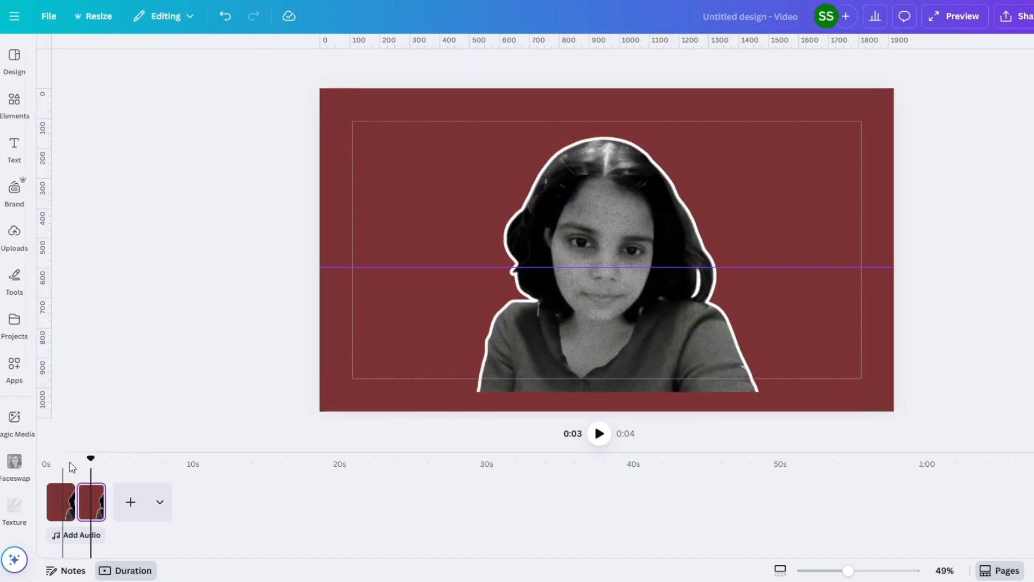
drag(67, 463, 128, 444)
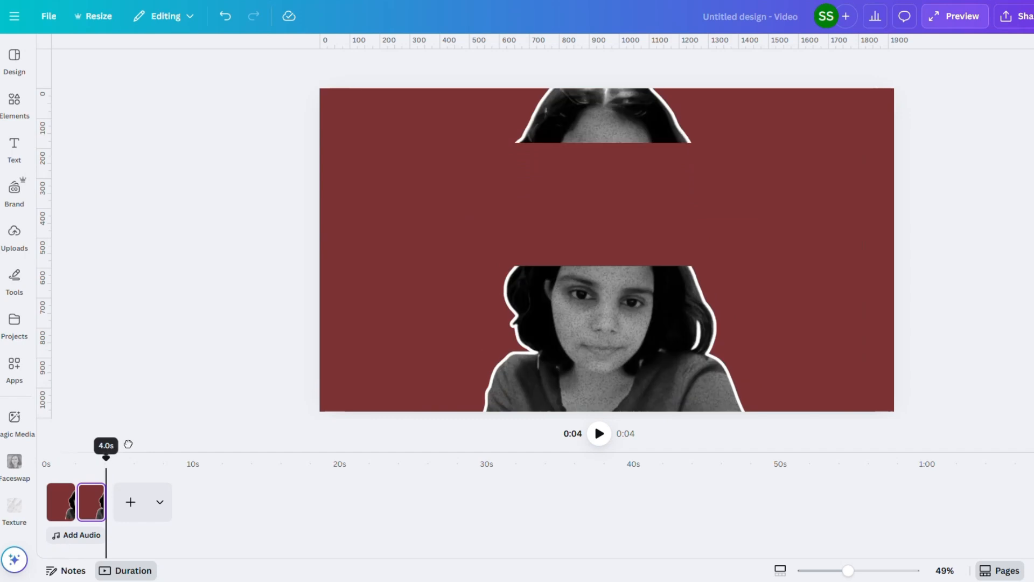
Add a new page after the two portrait pages and place the recently used red-and-brown grunge square at its centre
click(127, 503)
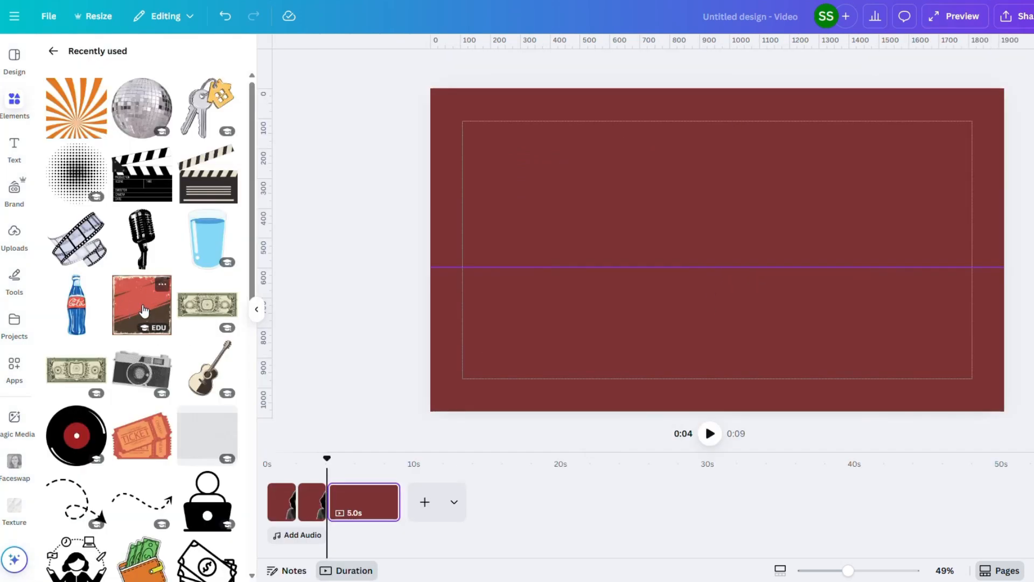
click(143, 311)
click(848, 309)
click(736, 295)
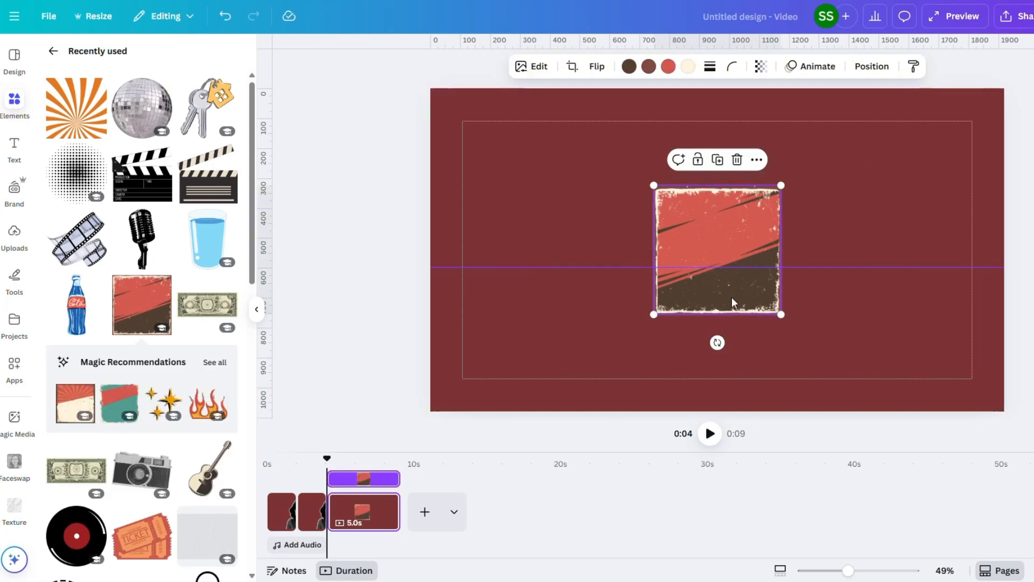
click(900, 251)
click(741, 212)
Add the vinyl record graphic and shrink it so it fits over the right part of the grunge square
scroll(177, 452, down, 3)
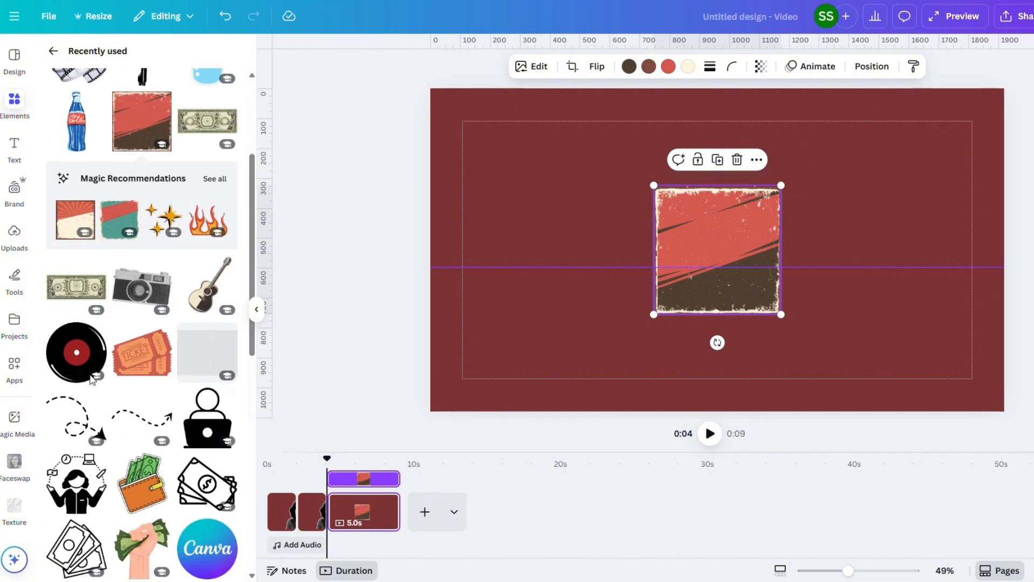
click(82, 356)
drag(727, 267, 778, 298)
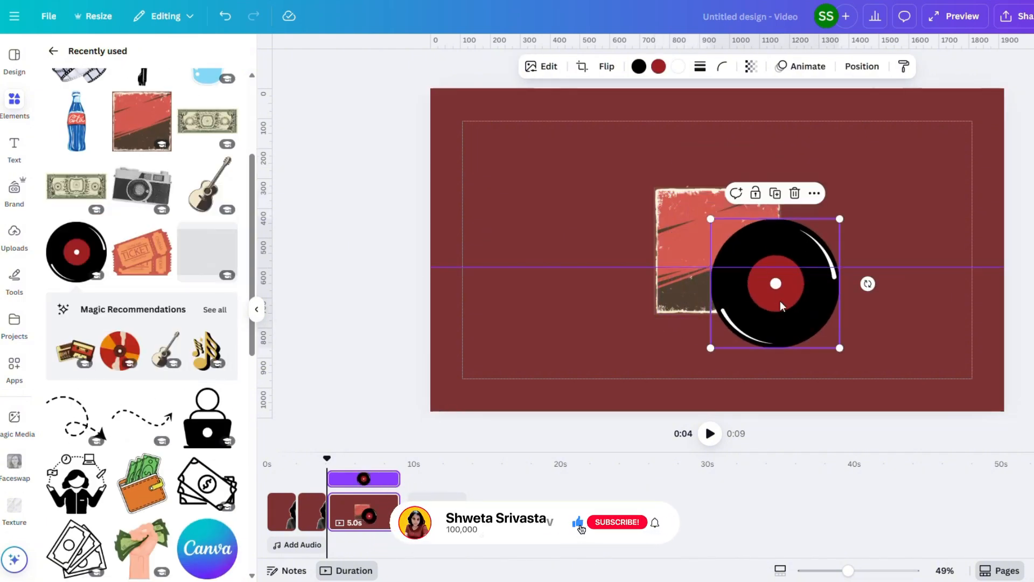
drag(833, 345, 780, 289)
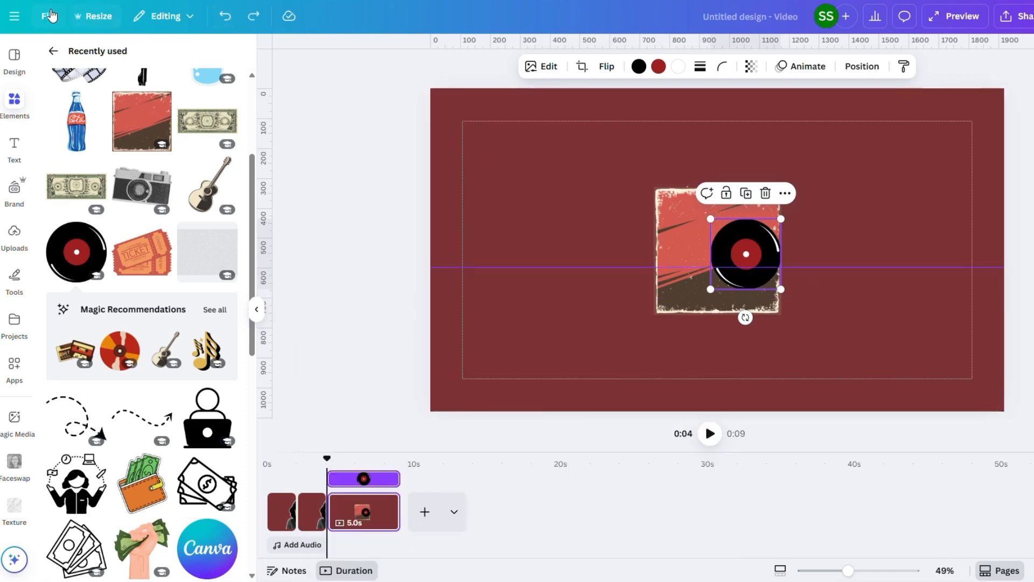
Lock the ruler guides so they cannot be moved
click(49, 16)
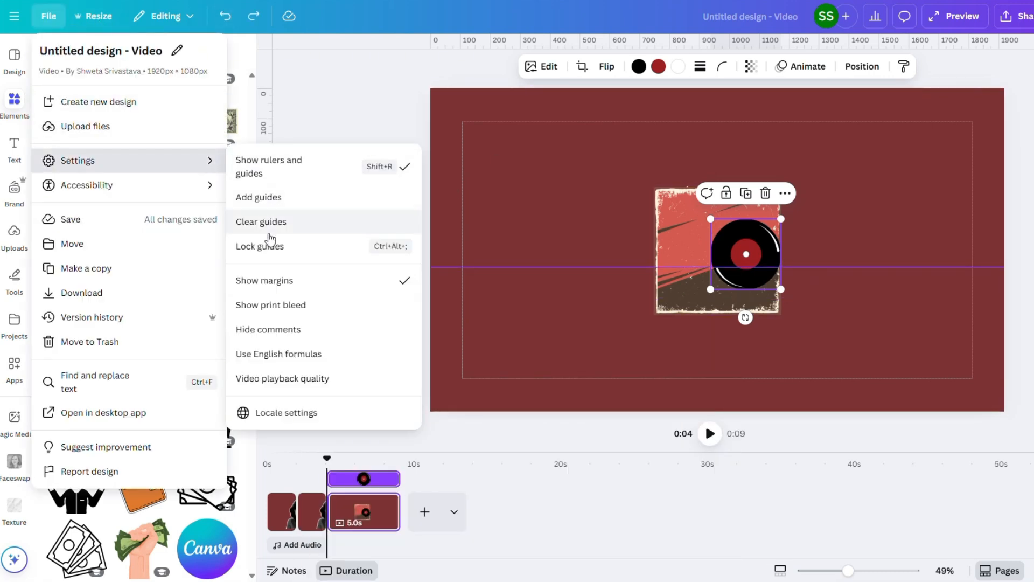
click(746, 271)
key(ctrl+alt+semicolon)
Reposition and slightly enlarge the vinyl record so it overlaps the grunge square's lower-right corner
mouse_move(838, 264)
mouse_down()
mouse_move(836, 284)
mouse_move(834, 263)
mouse_up()
drag(749, 254, 774, 284)
drag(732, 249, 718, 231)
Give the vinyl record an Outline shadow effect with size 25, intensity 100 and white colour #FFFFFF
click(543, 66)
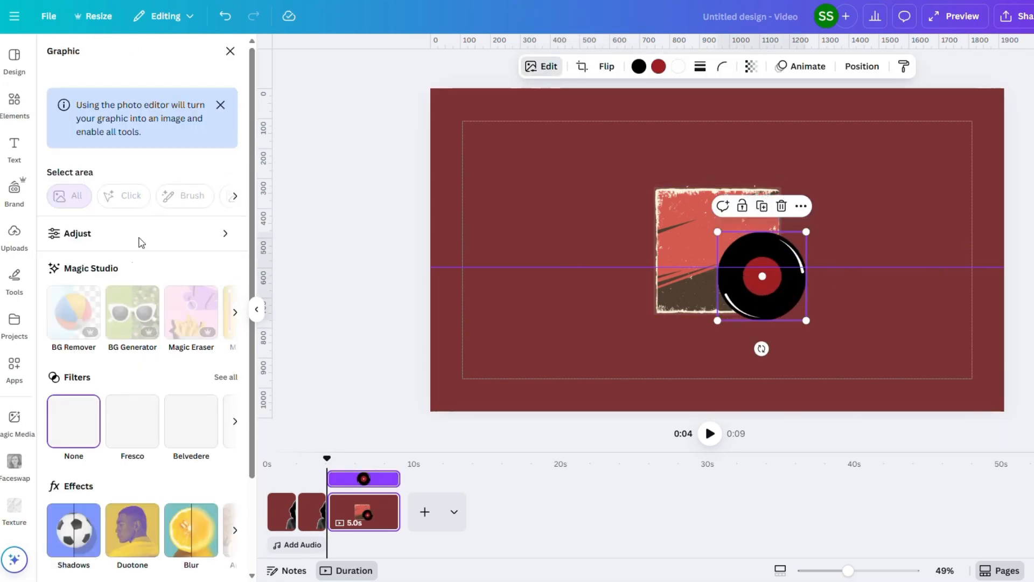
click(67, 533)
click(229, 217)
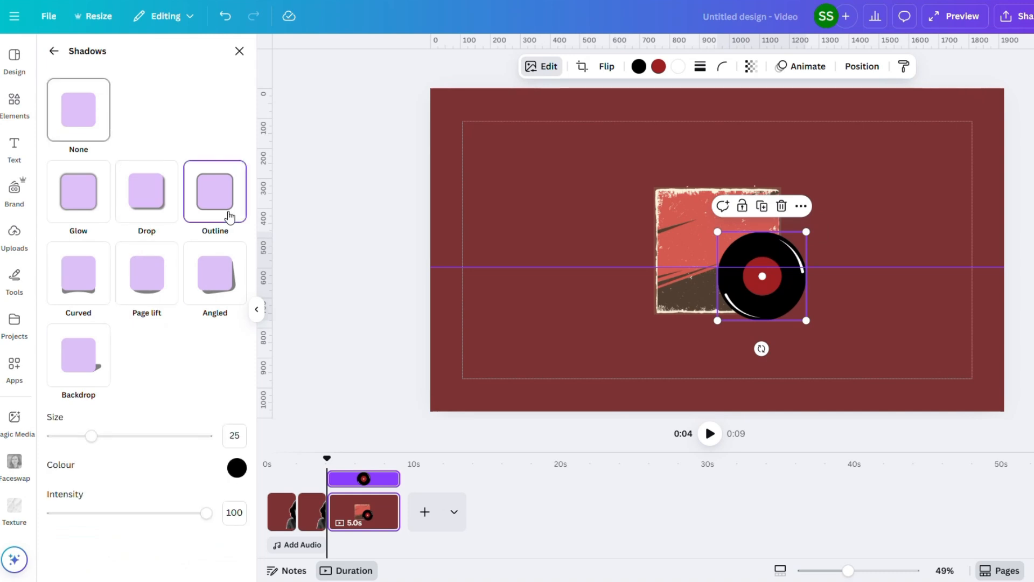
click(236, 468)
click(240, 328)
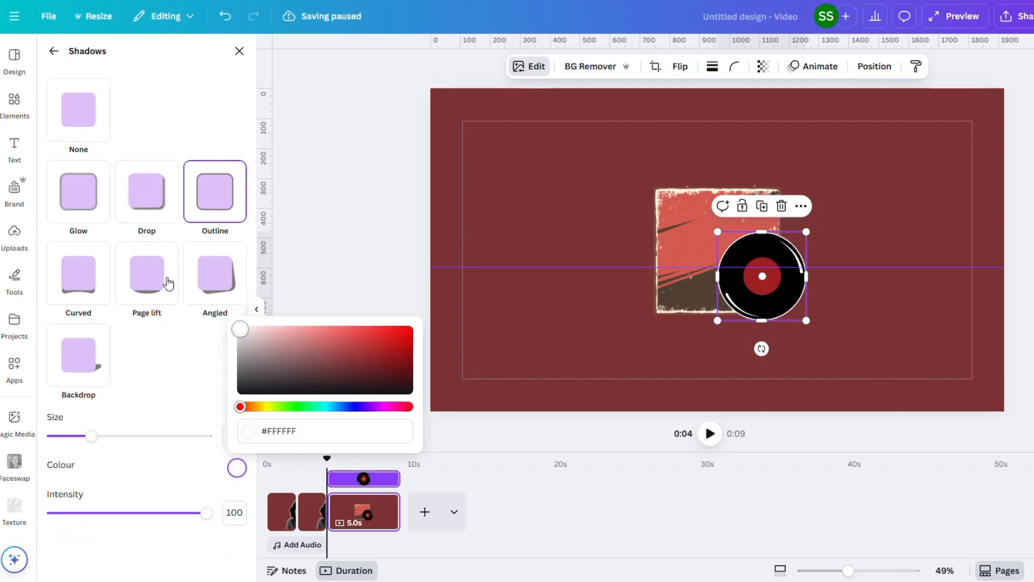
click(884, 229)
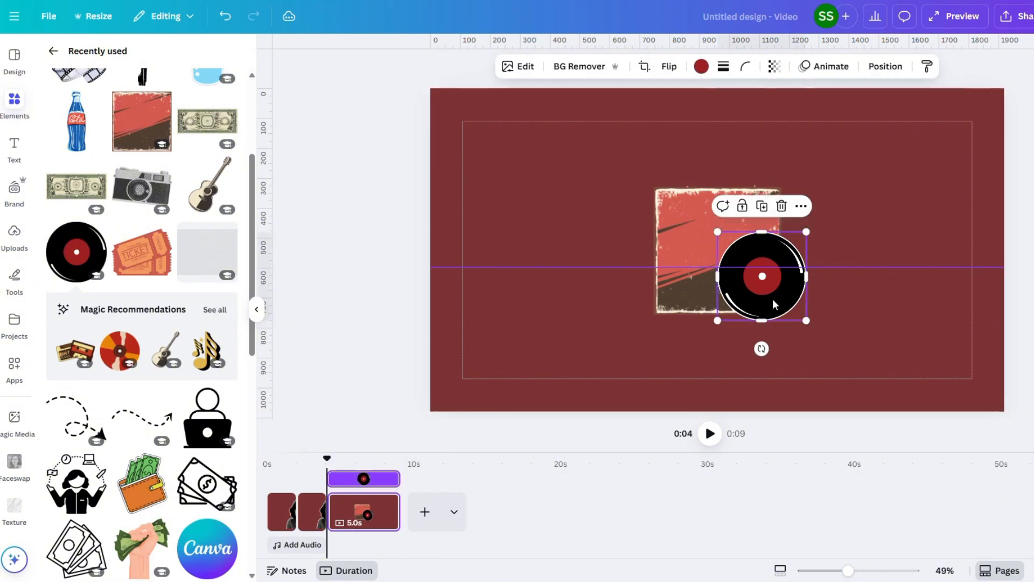
Rotate the vinyl record to about -26° and apply the Breathe animation to it
drag(761, 349, 796, 348)
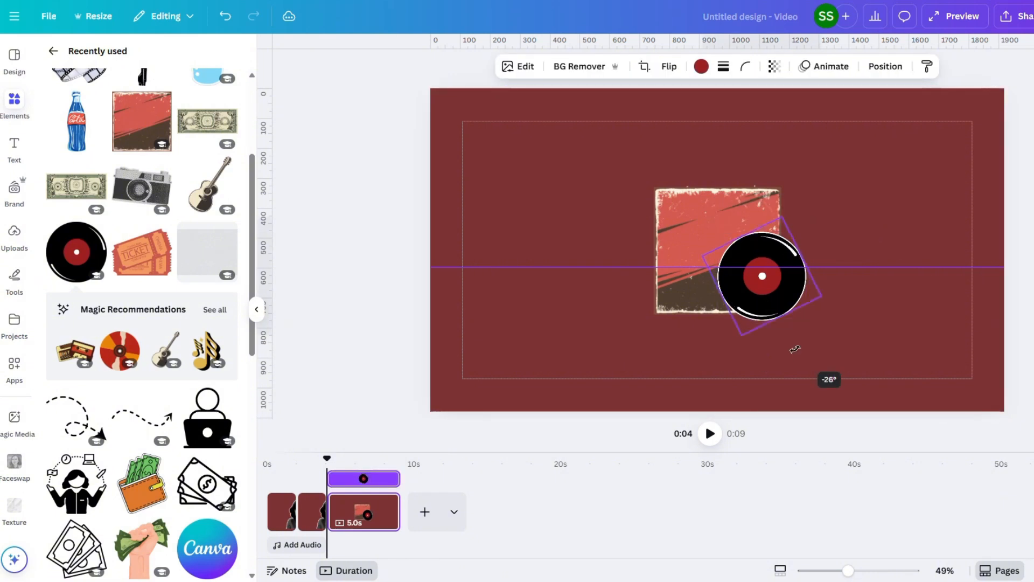
click(856, 302)
click(754, 292)
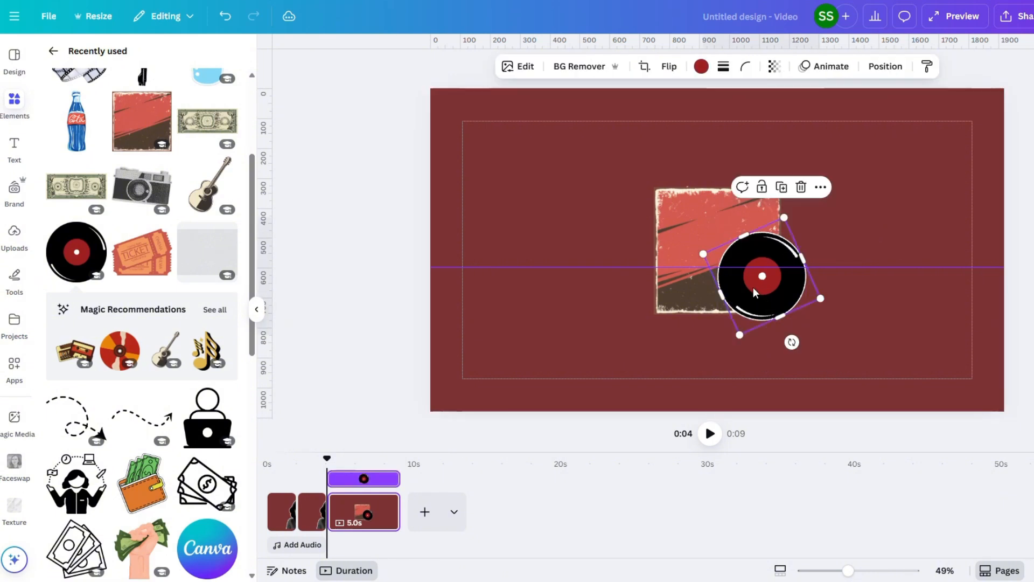
click(835, 67)
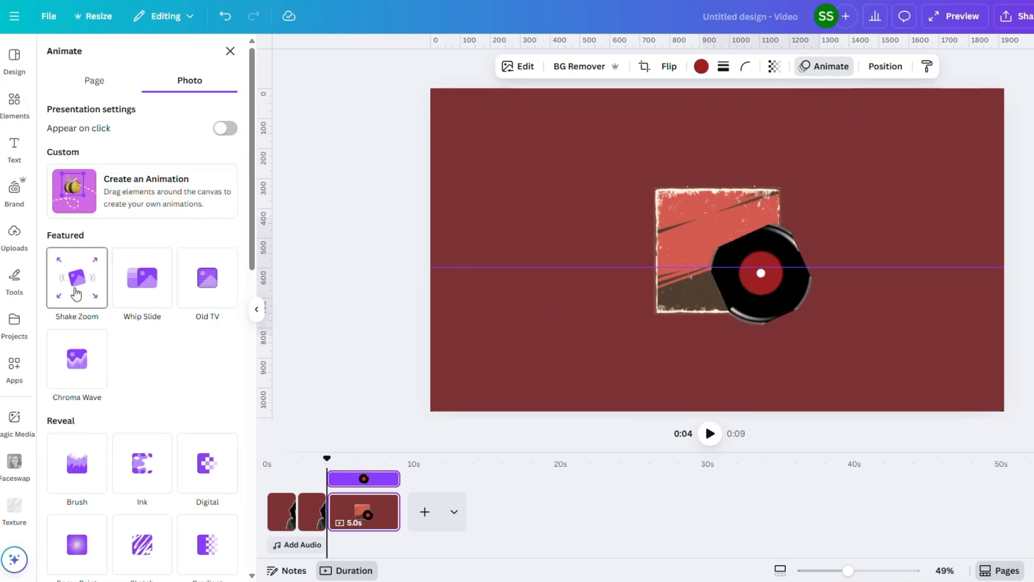
scroll(99, 307, down, 3)
scroll(154, 168, down, 8)
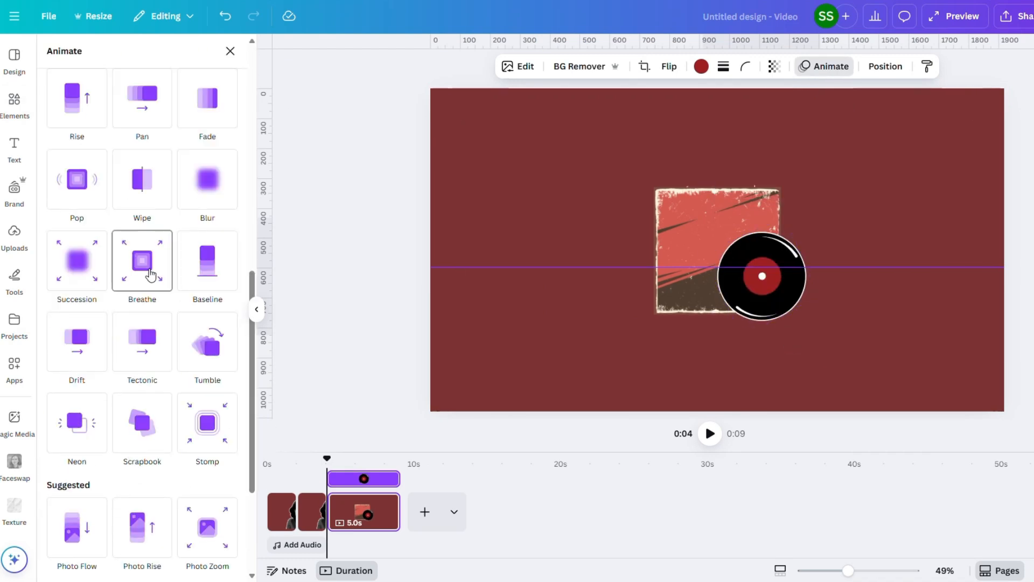
click(144, 261)
click(881, 304)
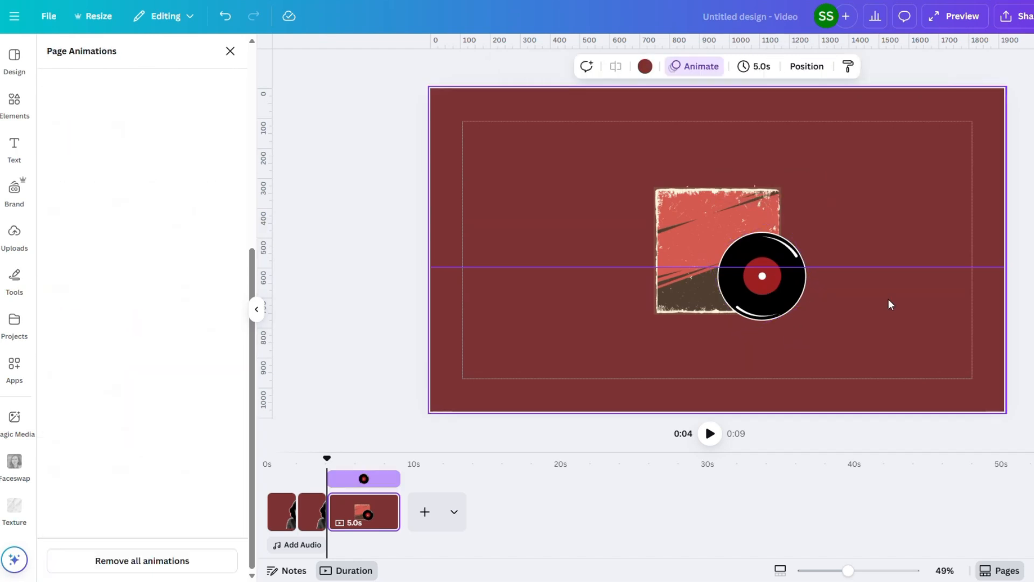
Add the disco ball from the recently used elements, shrink it and place it over the grunge square's upper-left corner
click(14, 110)
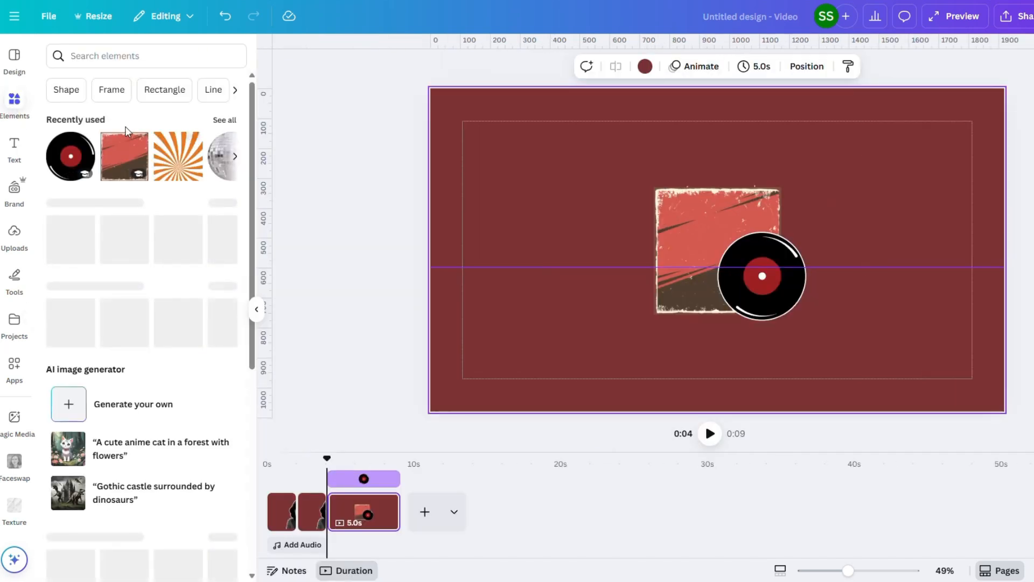
click(225, 119)
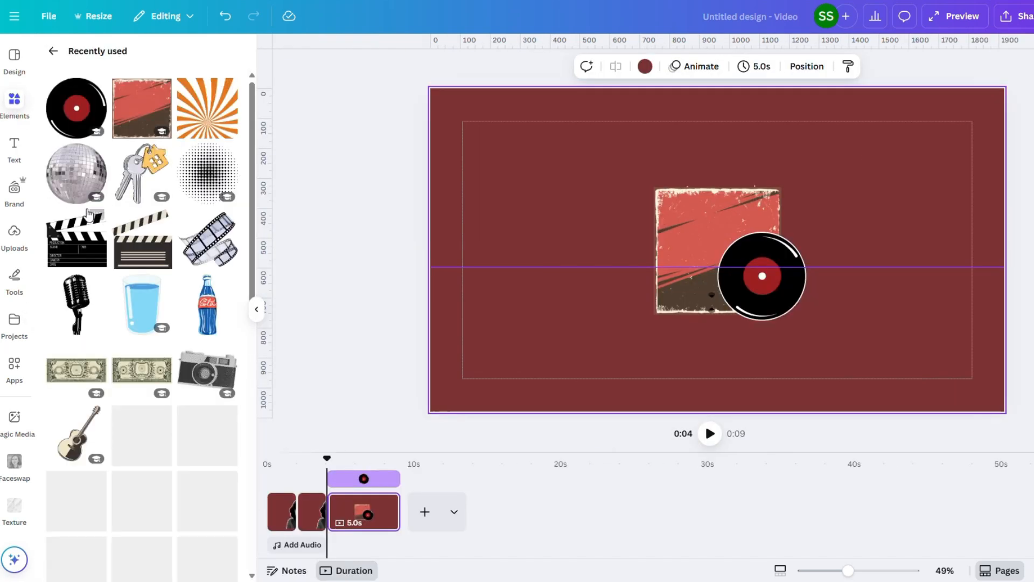
click(67, 182)
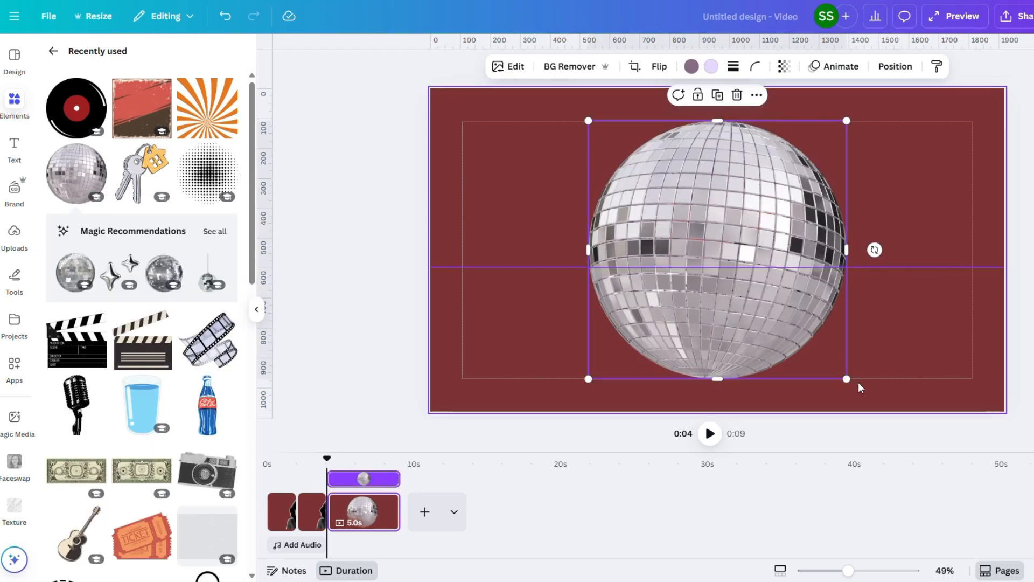
drag(845, 380, 667, 221)
drag(641, 178, 669, 216)
Add the keys graphic, place it small over the disco ball's lower edge, and apply the vinyl record's copied style to it
click(144, 175)
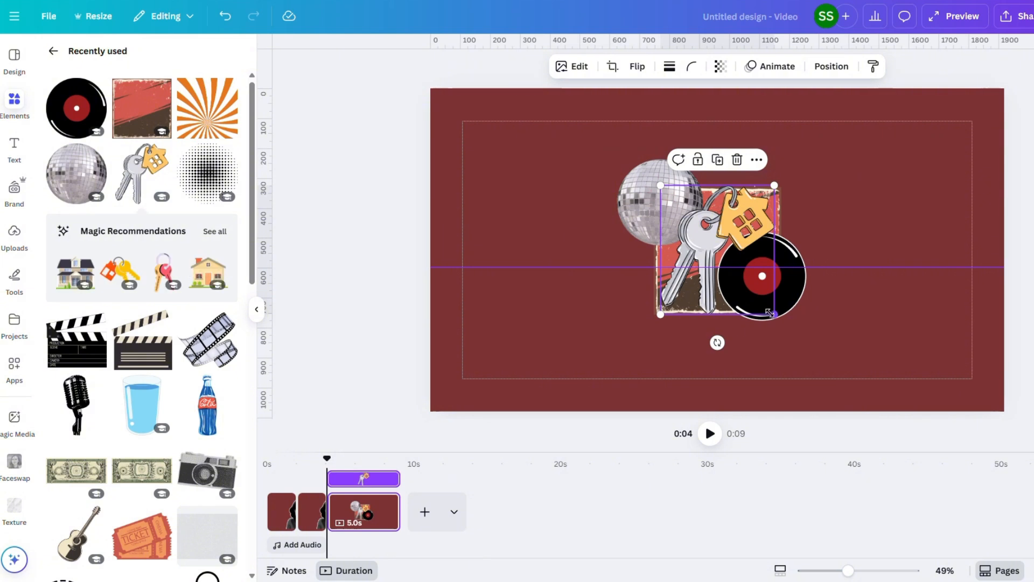
drag(808, 316, 657, 242)
click(775, 253)
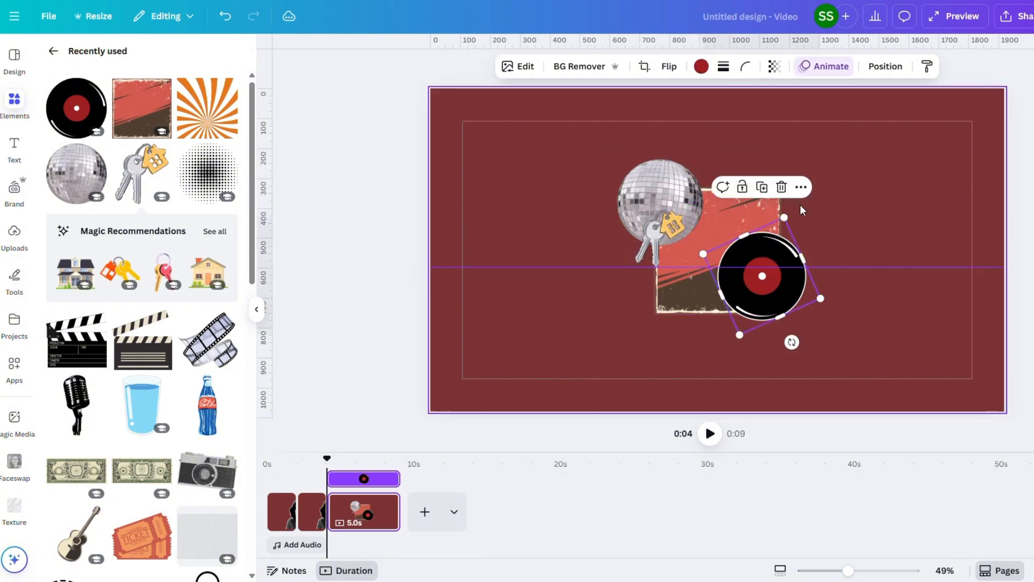
click(801, 187)
click(842, 243)
click(646, 229)
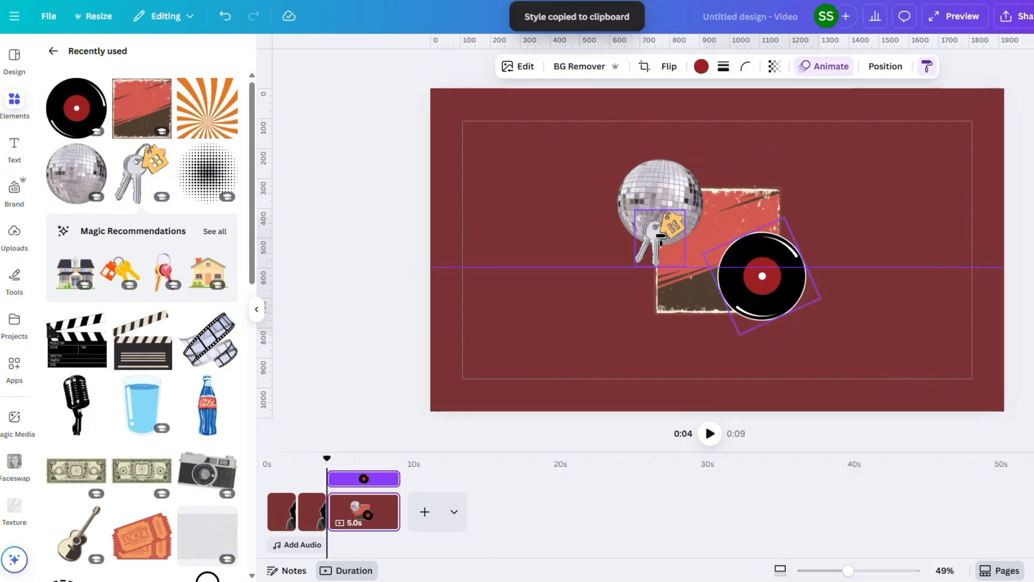
Copy the vinyl record's style onto the disco ball
click(778, 265)
click(802, 185)
click(840, 243)
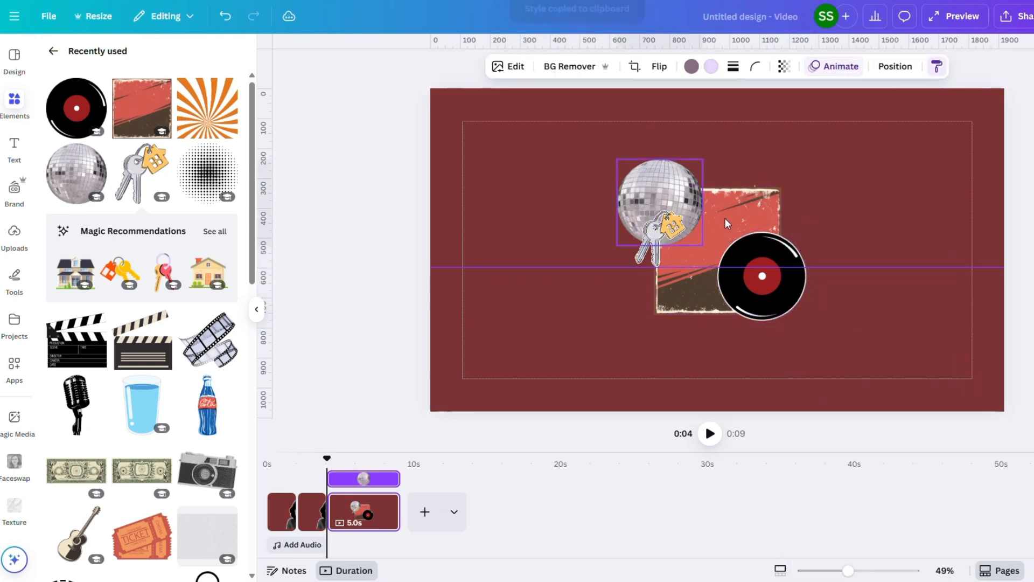
click(868, 222)
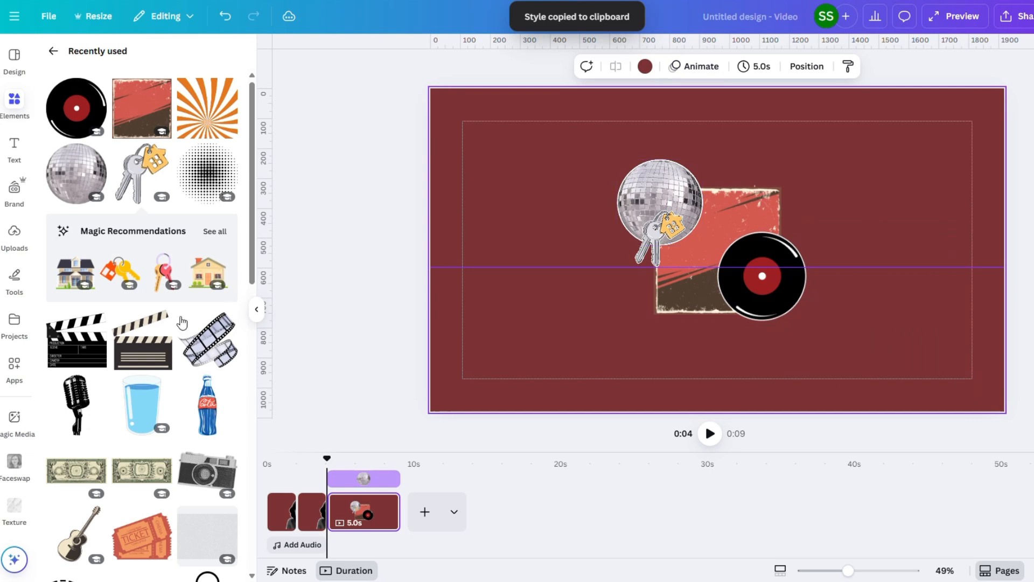
Add the black clapperboard graphic, shrink it and place it between the disco ball and the vinyl record
click(61, 353)
drag(796, 312, 708, 275)
drag(688, 234, 741, 233)
Copy the vinyl record's style onto the clapperboard
click(776, 264)
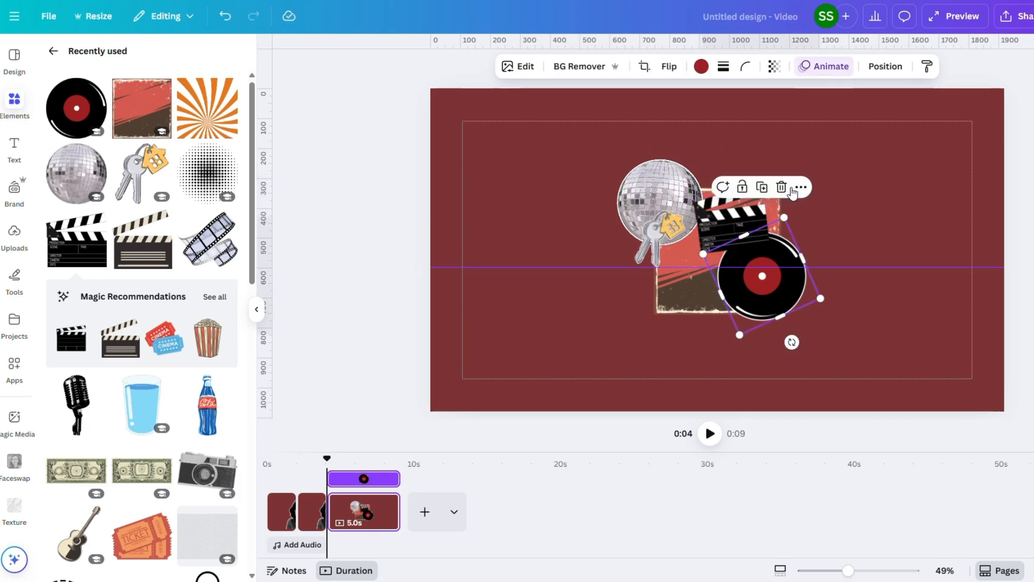
click(801, 187)
click(842, 240)
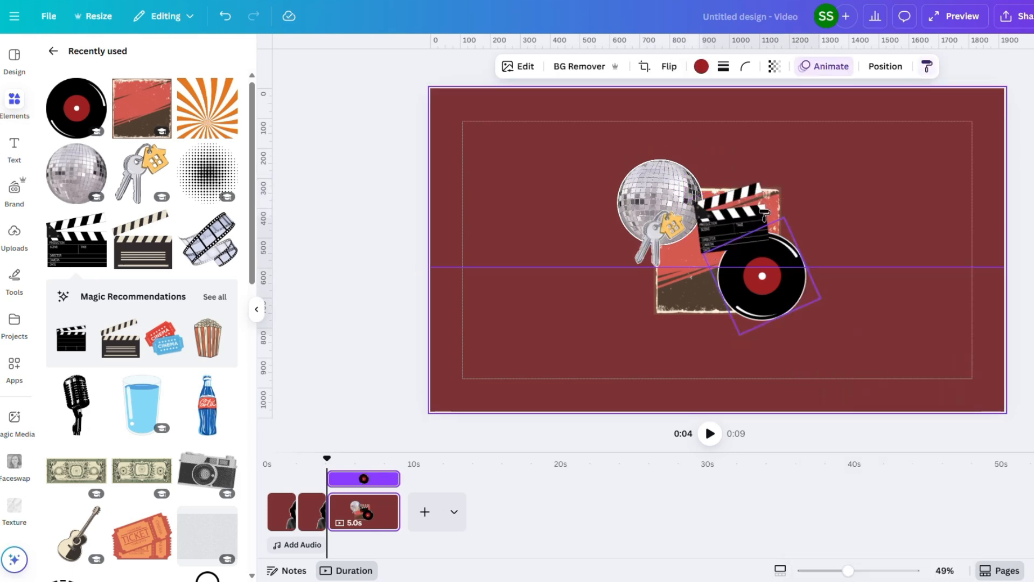
click(752, 227)
click(863, 222)
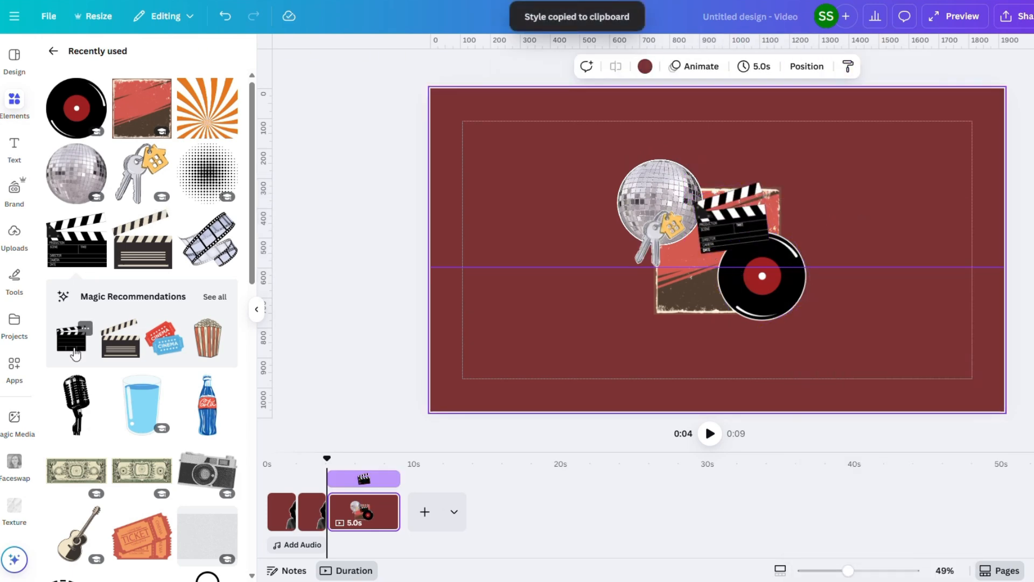
Add the blue cola bottle graphic, shrink it and move it into the collage
scroll(76, 352, down, 1)
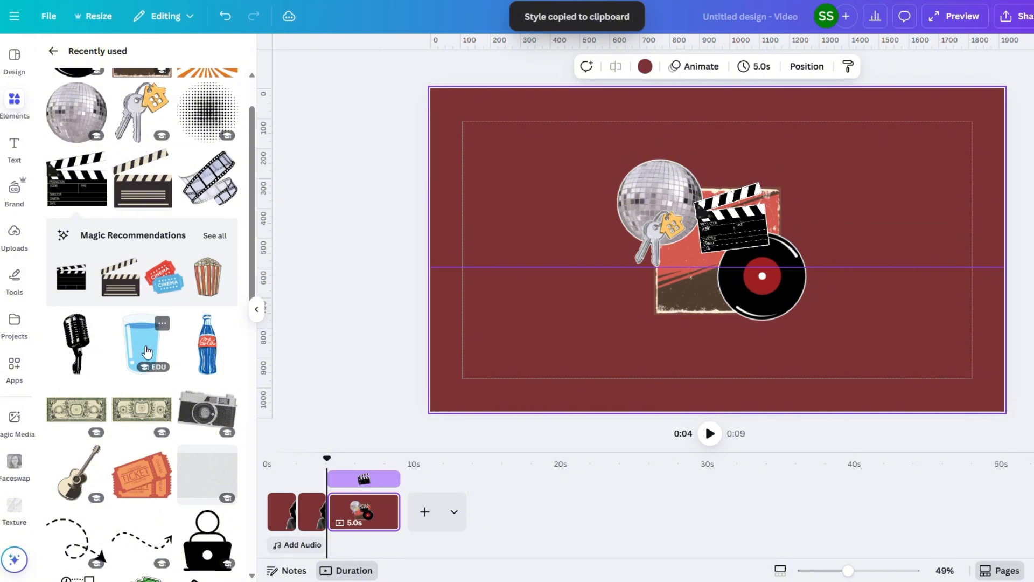
click(208, 343)
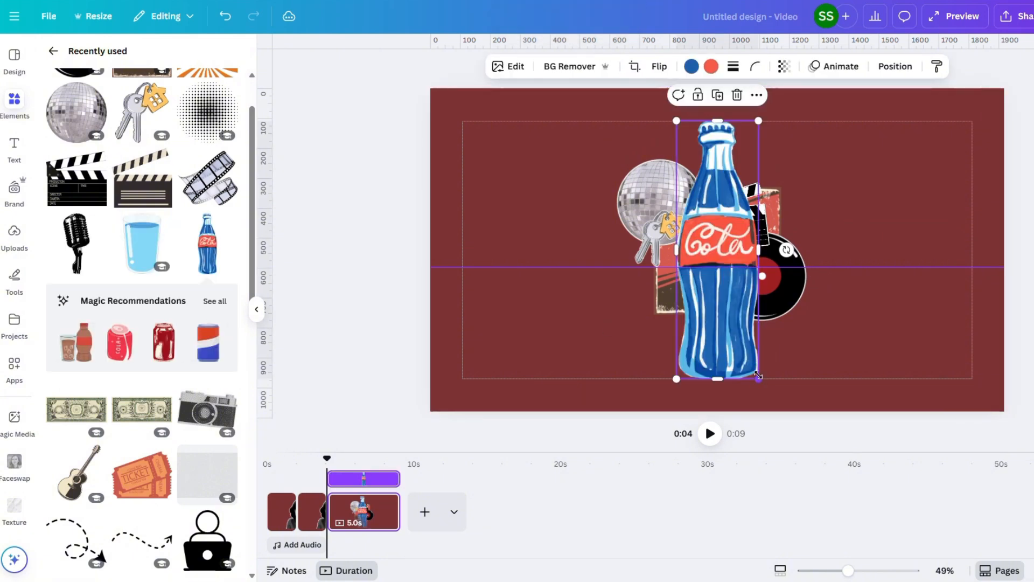
drag(758, 376, 697, 269)
drag(688, 325, 713, 341)
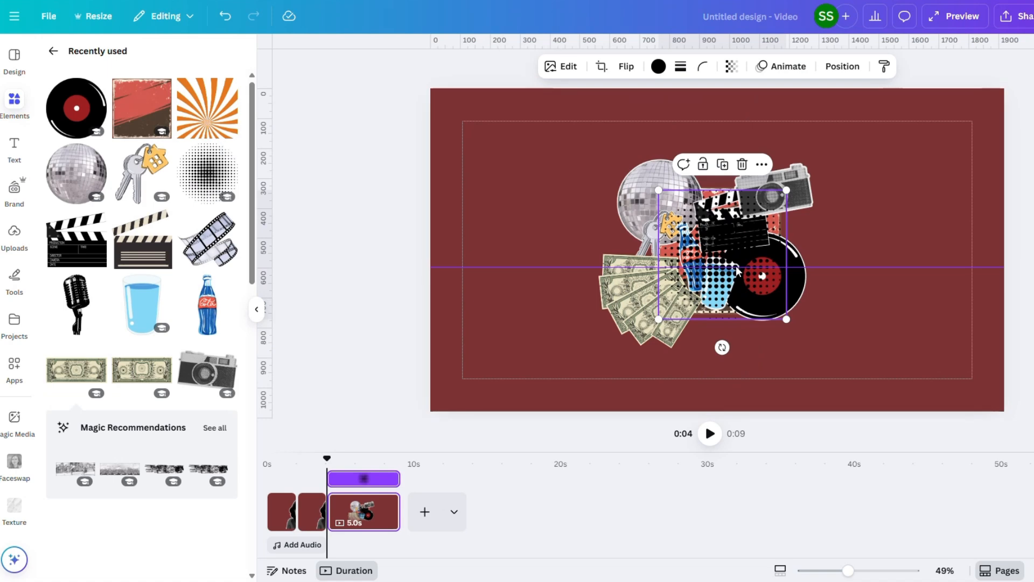
Center the black halftone dot graphic over the collage and move its layer directly above the red textured square
drag(724, 251, 706, 267)
drag(748, 311, 774, 306)
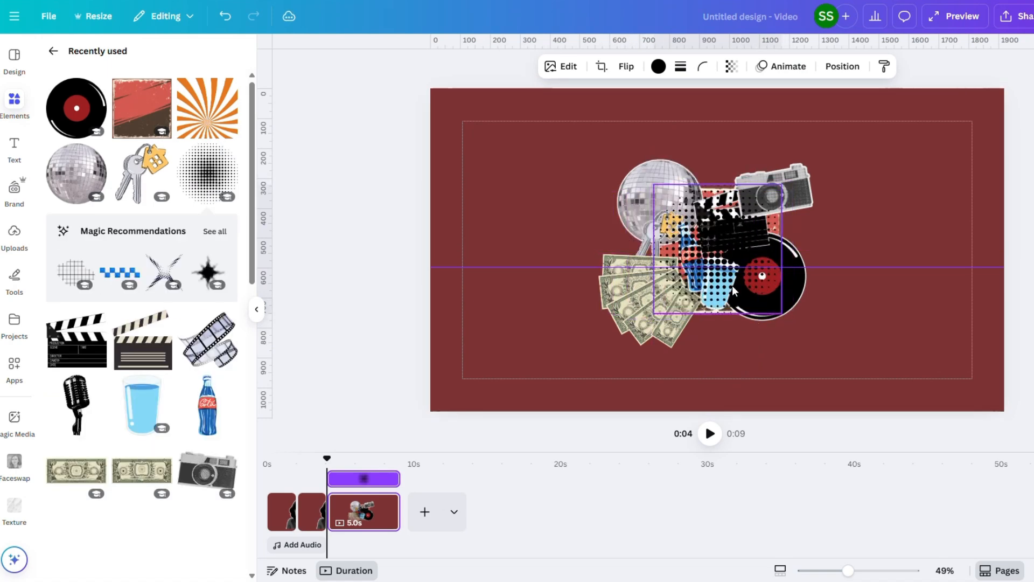
click(842, 66)
click(199, 81)
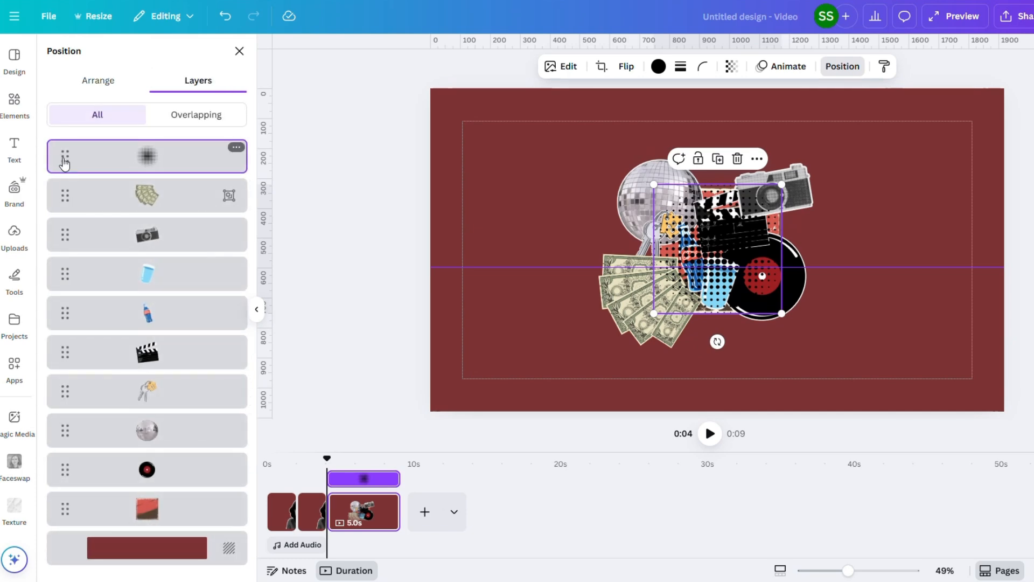
drag(65, 156, 63, 488)
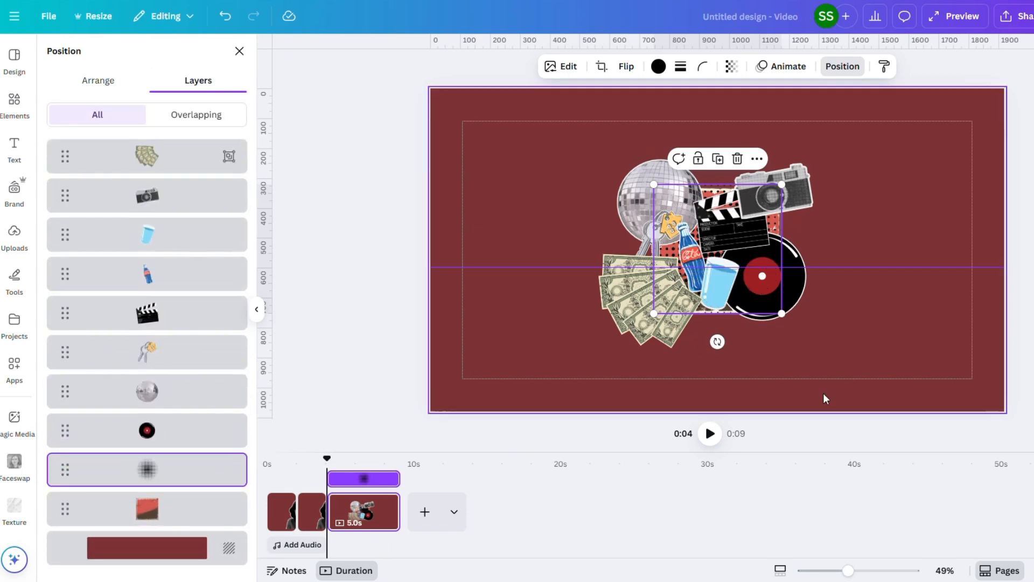
click(1003, 343)
Play the third page to preview the completed collage
click(800, 188)
click(878, 224)
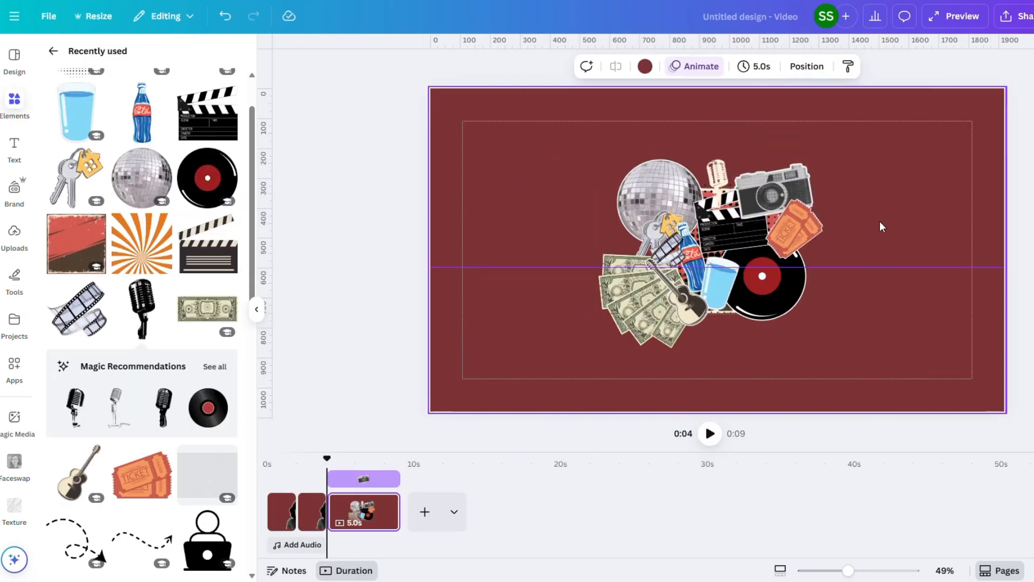
click(708, 434)
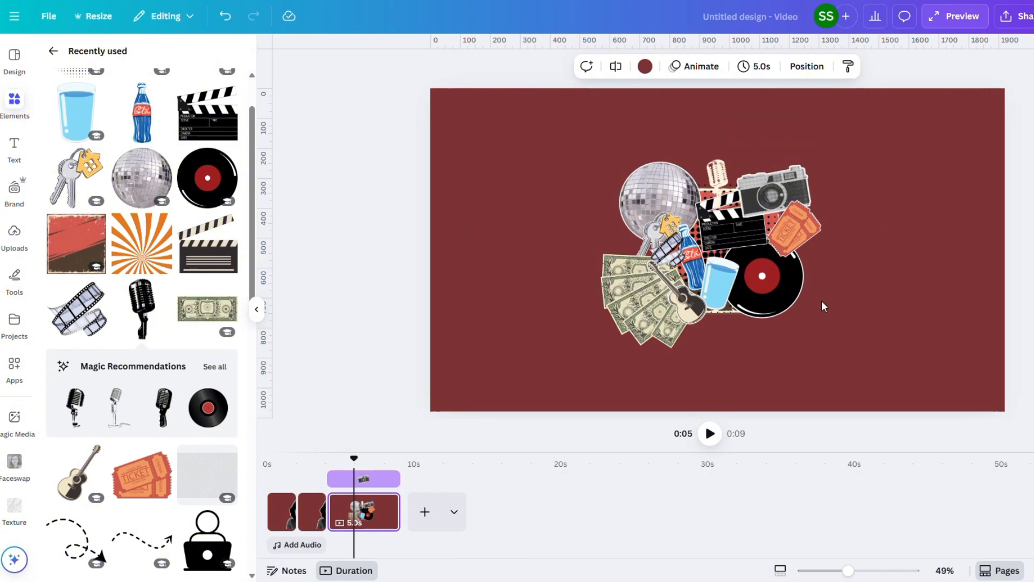
Lock the red textured square and the halftone dot graphic on the collage page
click(804, 67)
scroll(156, 458, down, 3)
click(162, 503)
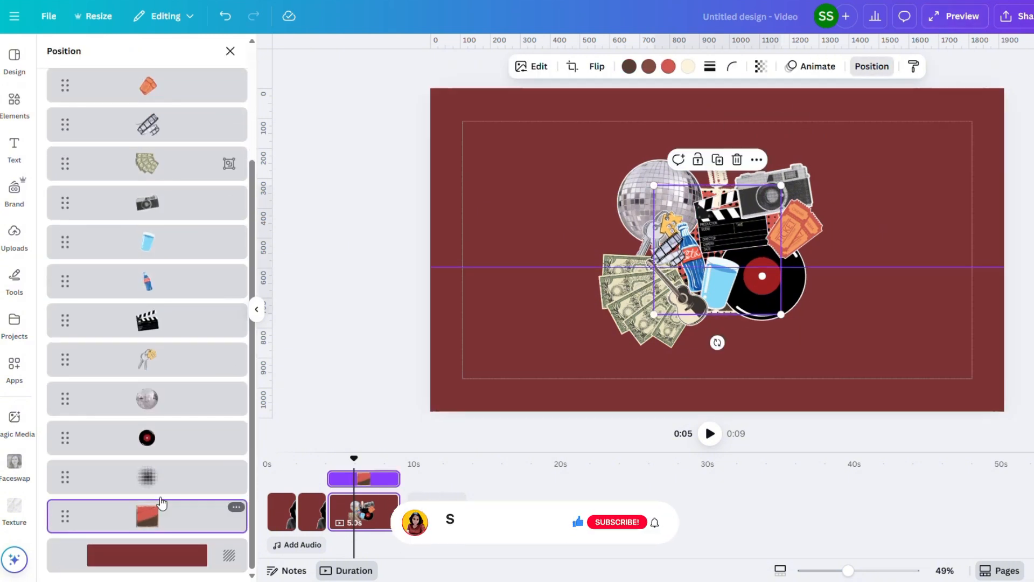
click(698, 160)
click(177, 478)
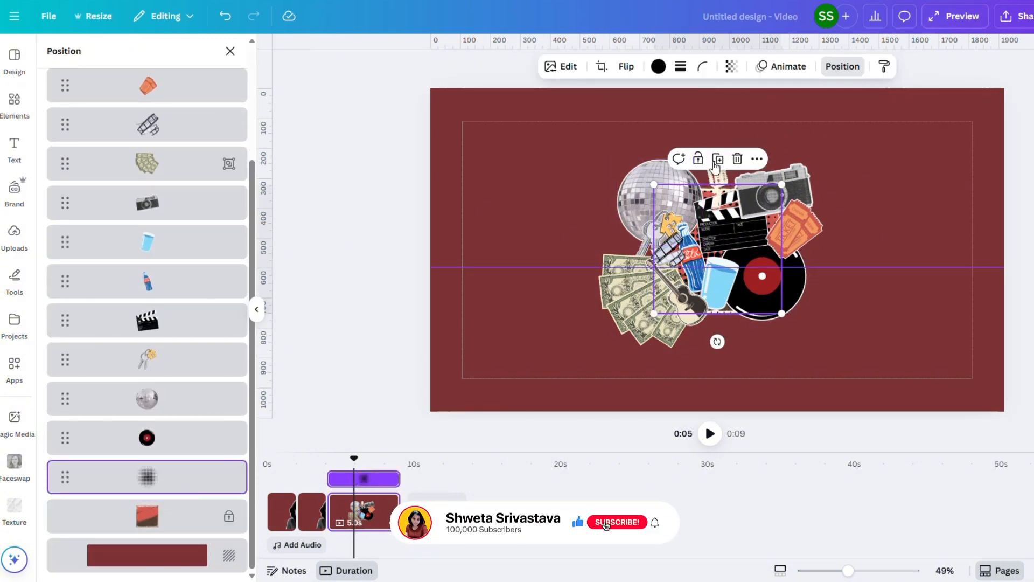
click(698, 159)
click(889, 204)
Apply the Pop animation, set to On enter, to all the unlocked collage objects
drag(874, 337, 542, 171)
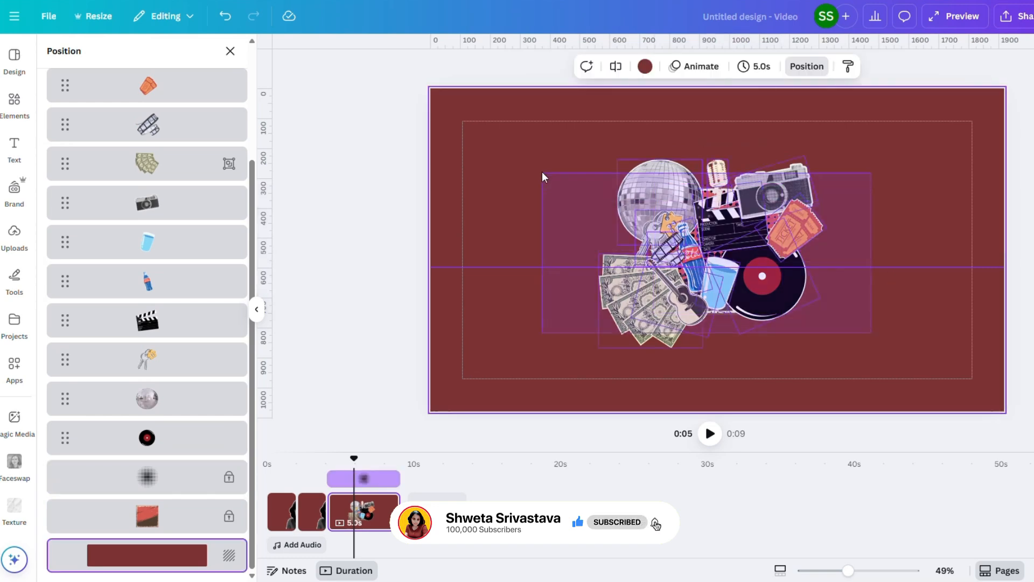
click(706, 67)
scroll(81, 323, down, 4)
click(79, 167)
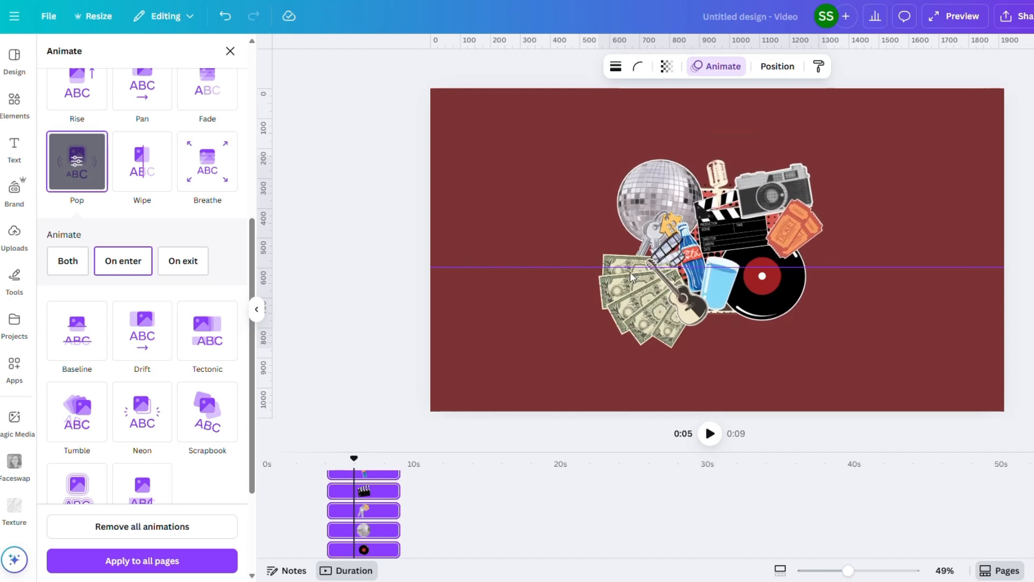
click(895, 291)
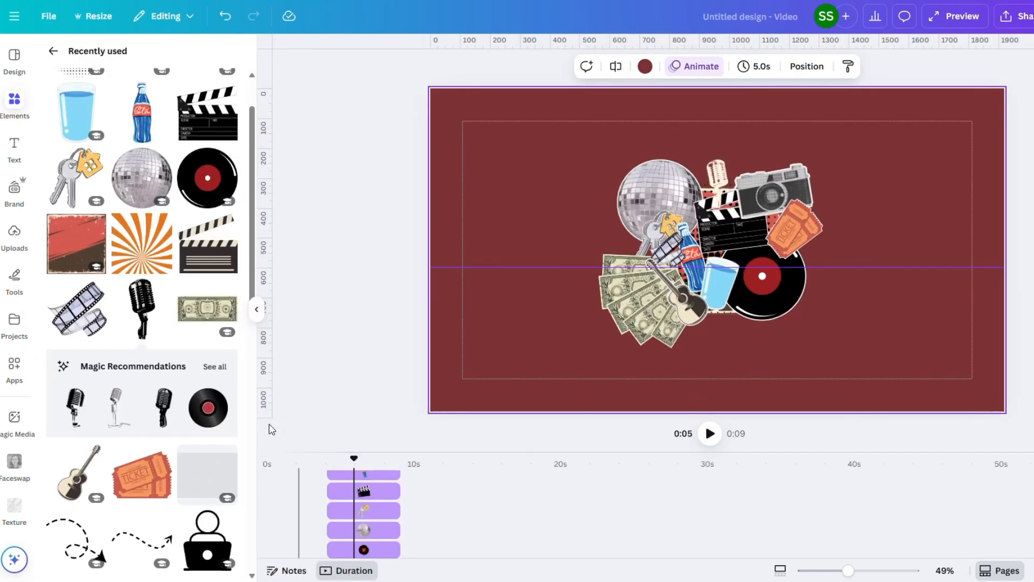
Play the video from the first page to preview the portrait split and the collage
scroll(253, 427, down, 2)
click(600, 434)
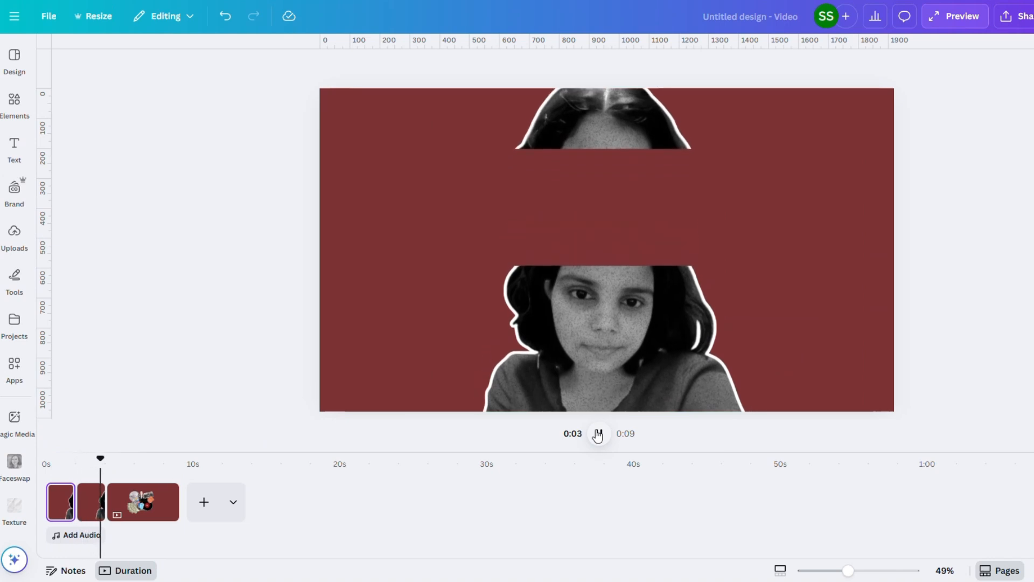
click(597, 434)
Copy all the collage objects from the third page and paste them onto the second page
key(ctrl+a)
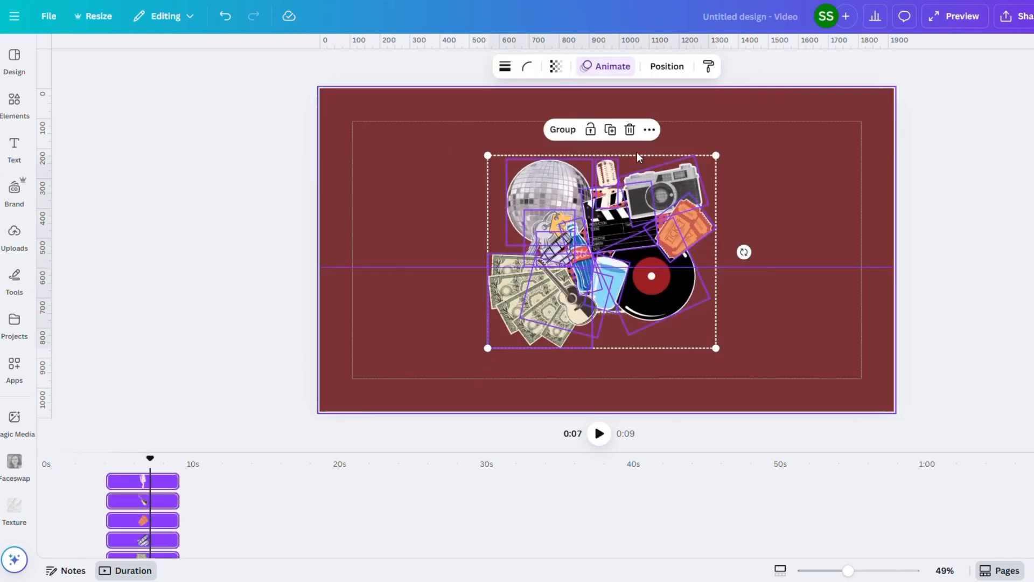
click(653, 130)
click(858, 245)
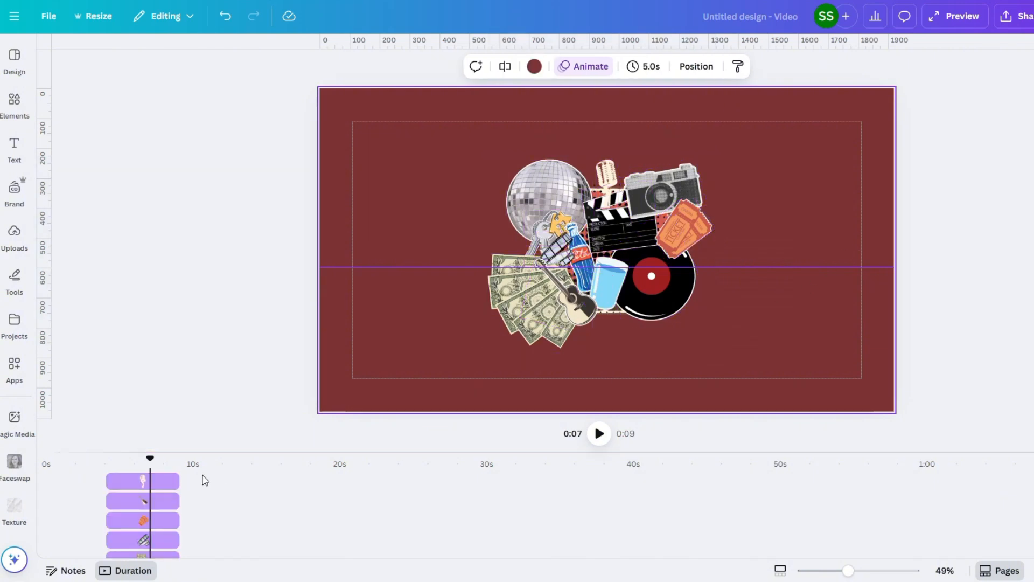
drag(153, 457, 51, 458)
click(97, 491)
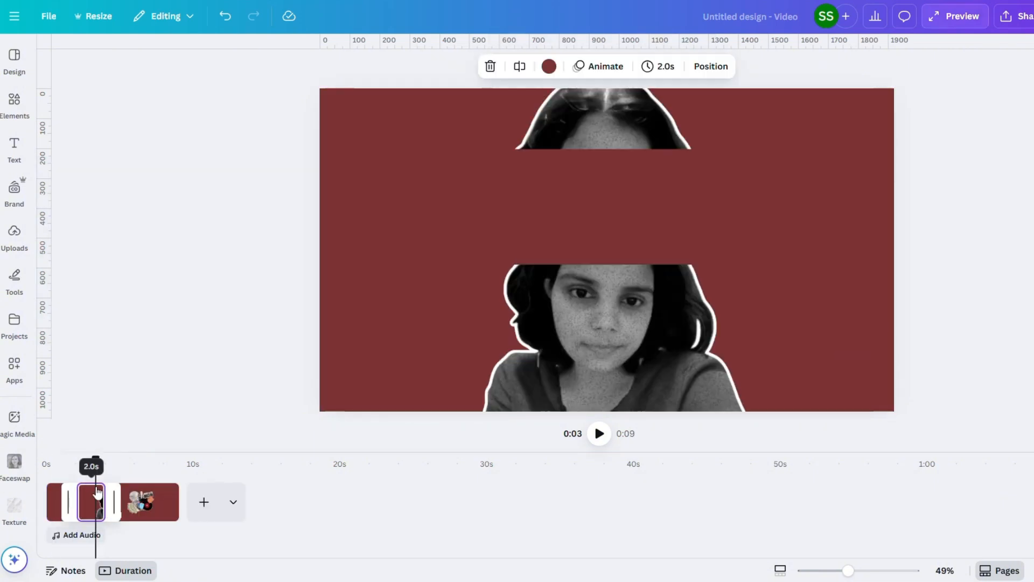
click(574, 189)
right_click(573, 189)
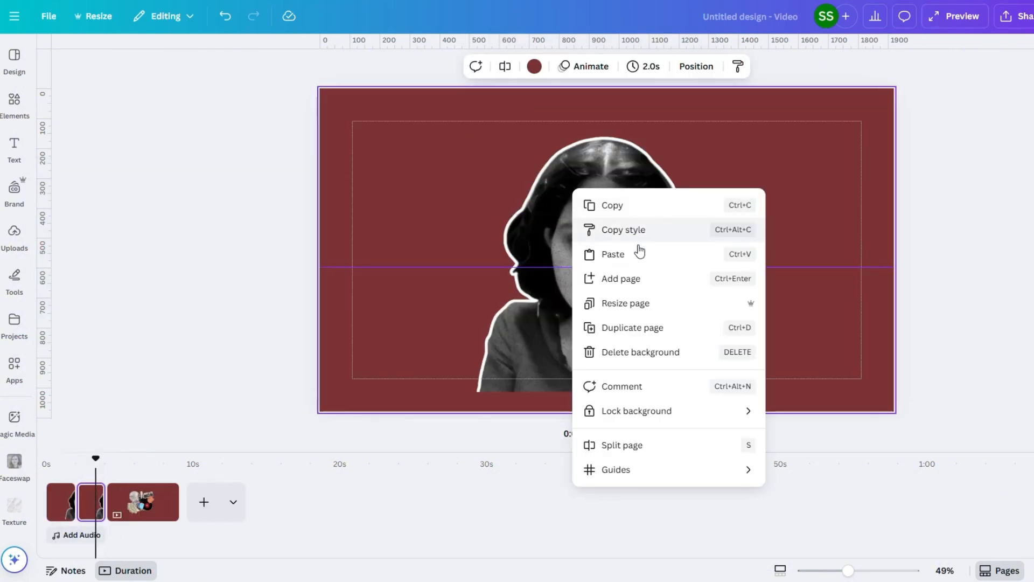
click(614, 254)
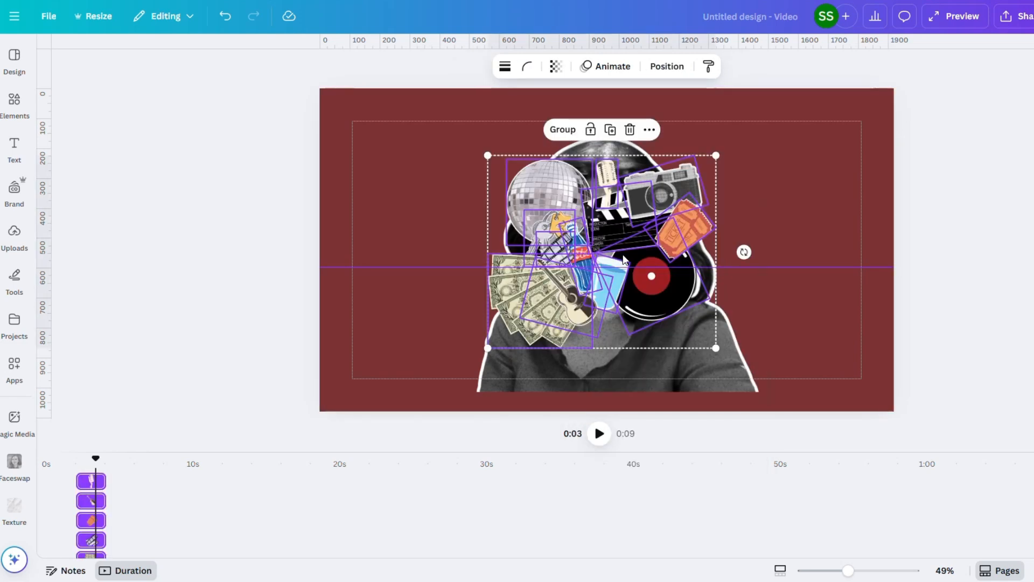
Group the pasted collage and trim its timeline bar to start at about 2.5 s
click(563, 130)
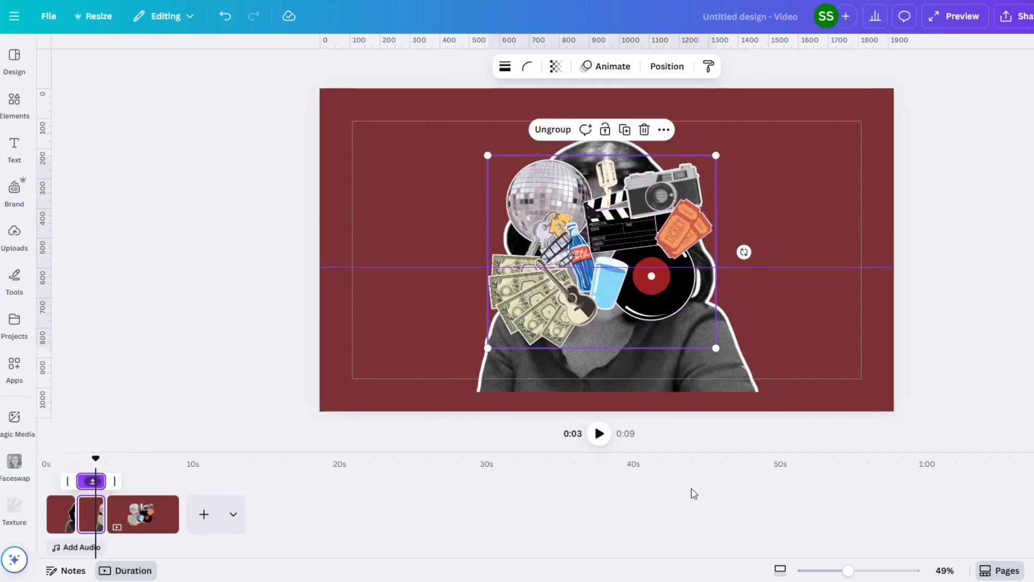
drag(815, 571, 910, 568)
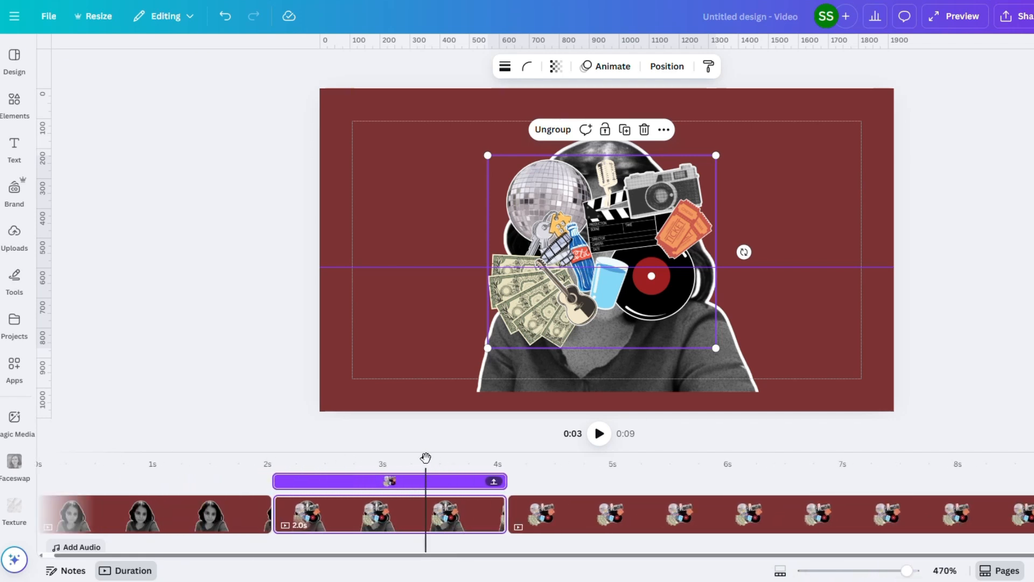
drag(426, 457, 323, 481)
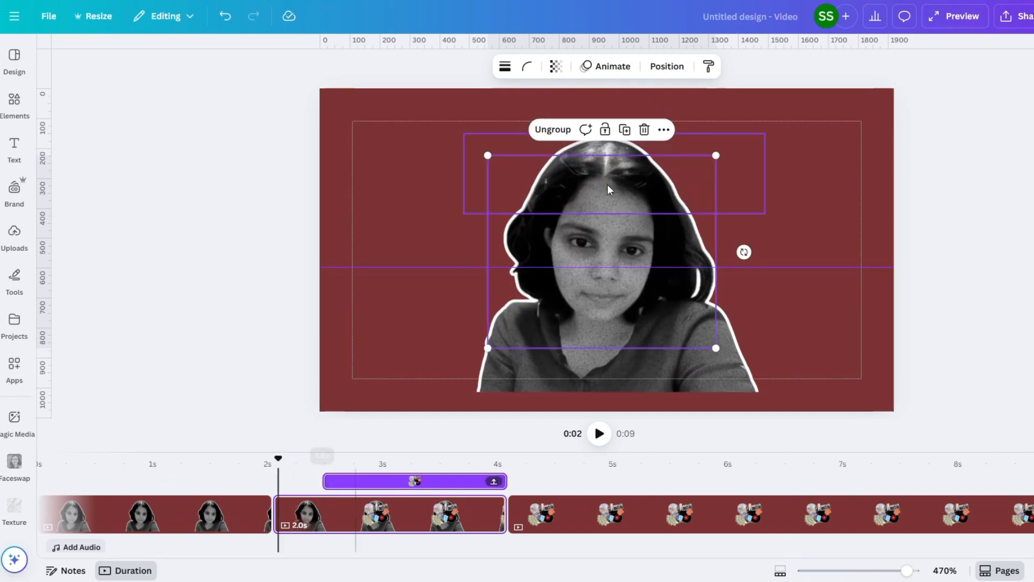
Move the collage group's layer below the two portrait cutout pieces
click(667, 66)
drag(64, 160, 64, 266)
click(1020, 286)
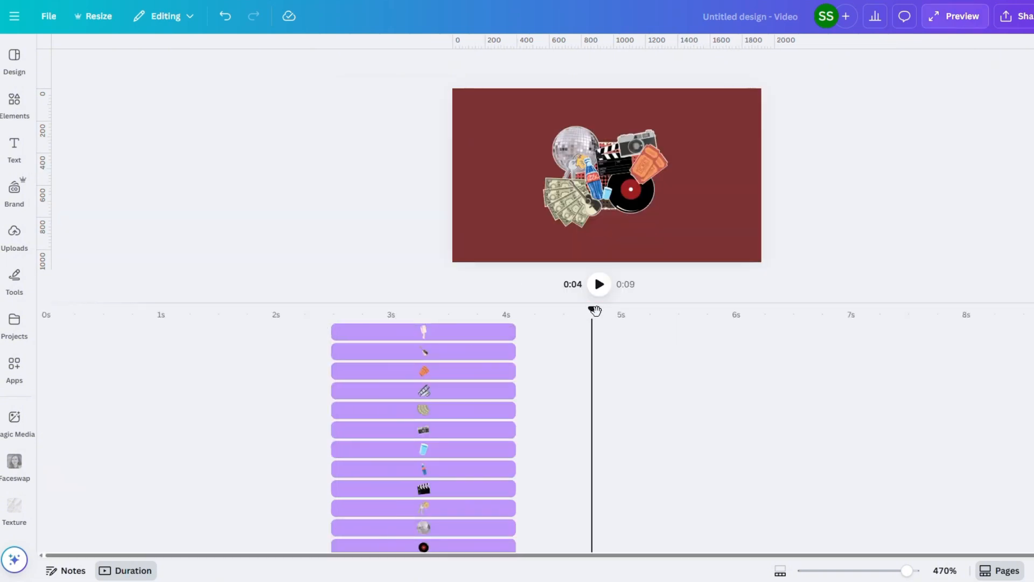
Select all the collage layers on the second page and shrink them slightly to fit behind the portrait
drag(335, 315, 285, 312)
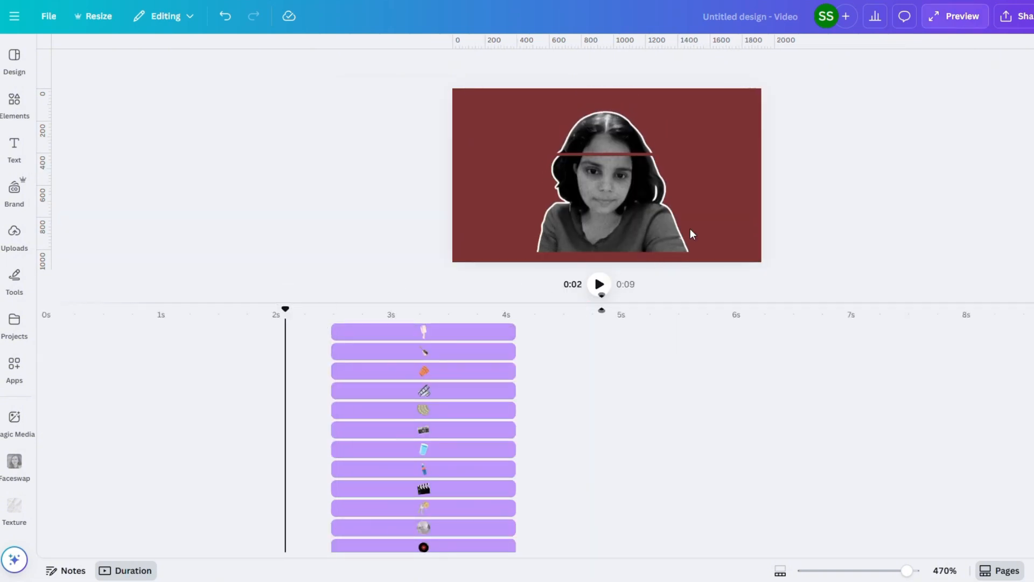
click(714, 196)
click(695, 66)
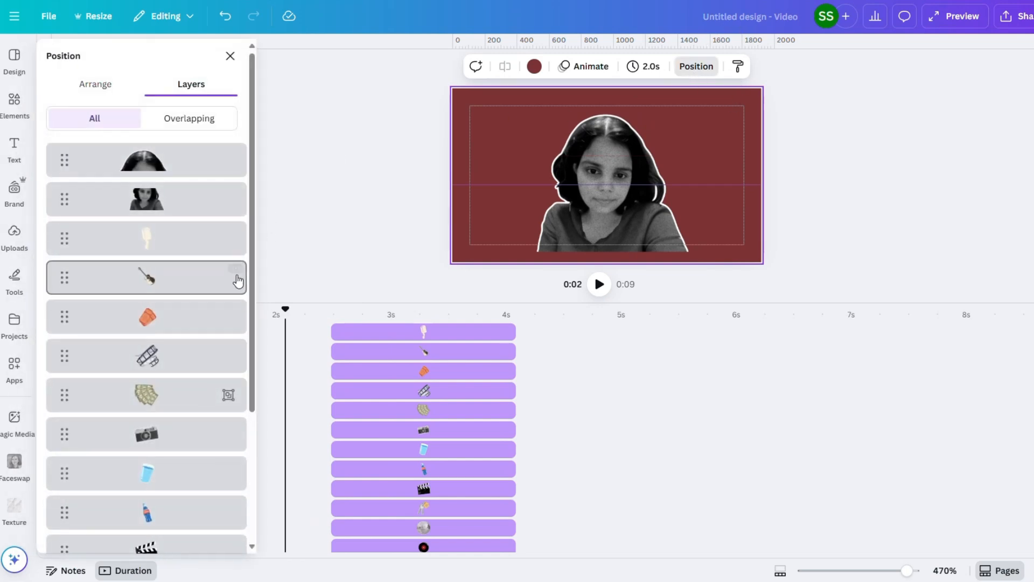
scroll(162, 187, down, 1)
click(162, 187)
scroll(175, 427, down, 3)
shift+click(179, 478)
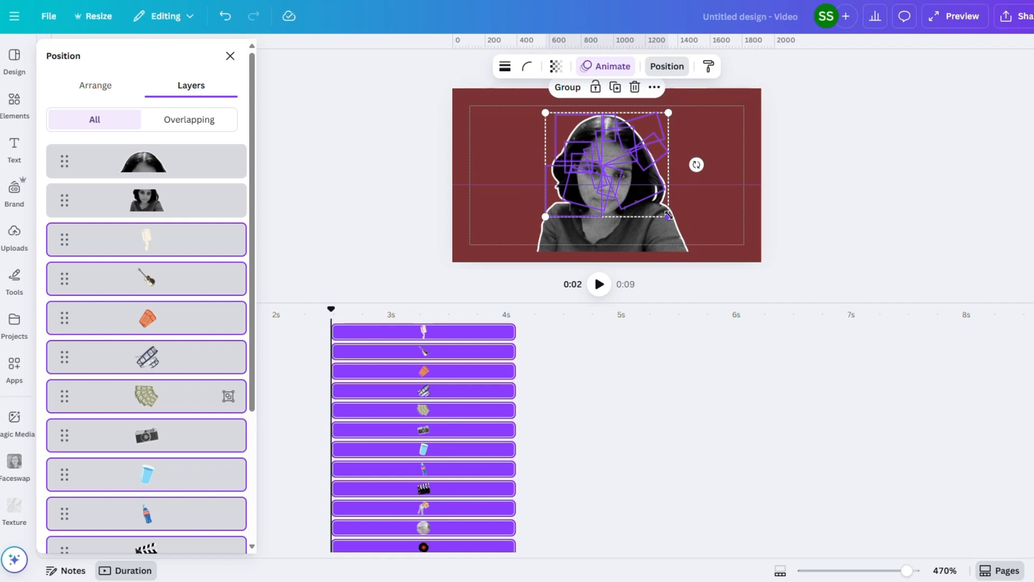
drag(668, 215, 666, 208)
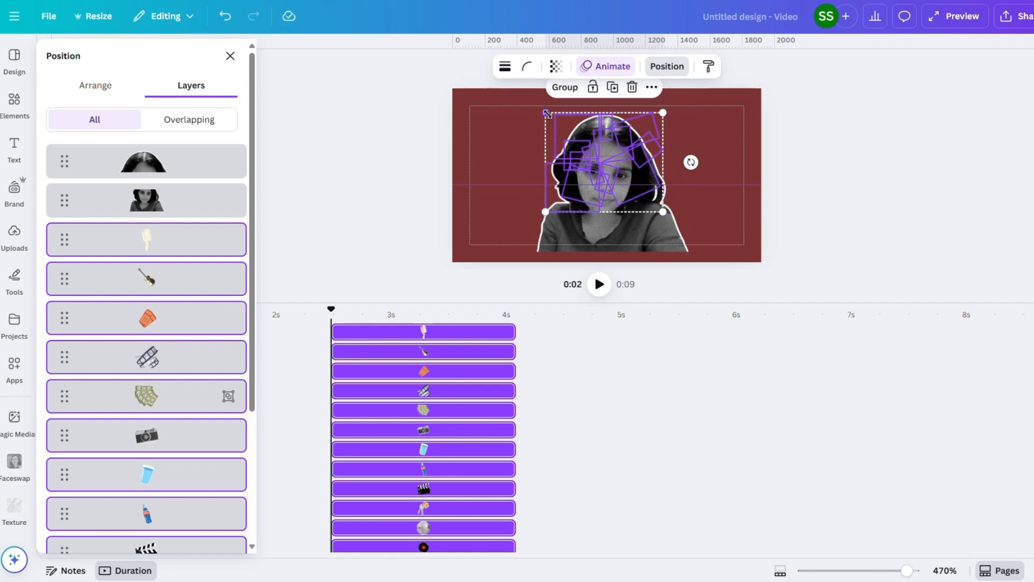
drag(546, 113, 555, 120)
drag(666, 118, 660, 120)
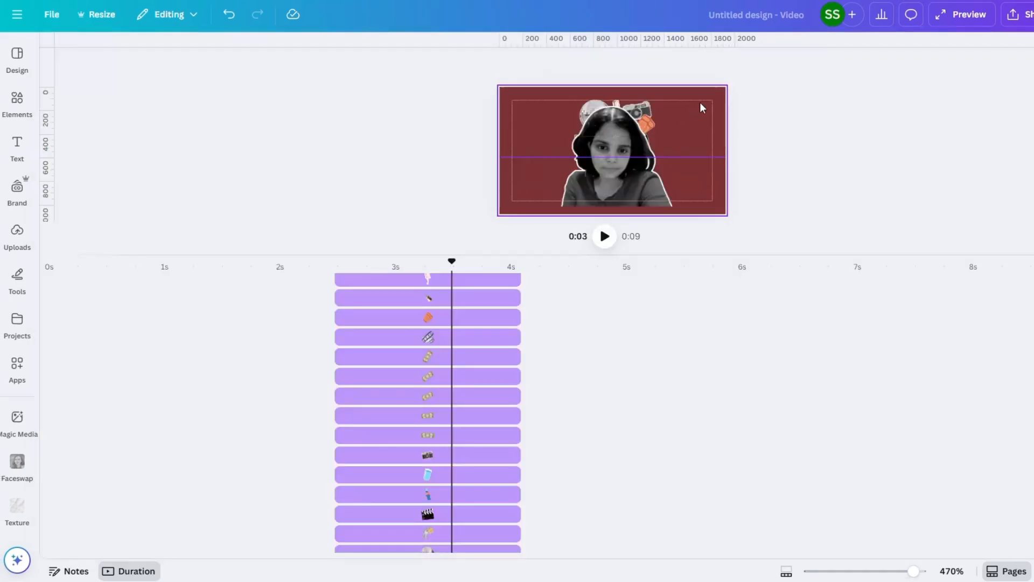
Set the Pop animation of all collage layers on the second page to On enter and reduce its speed
click(701, 108)
click(683, 73)
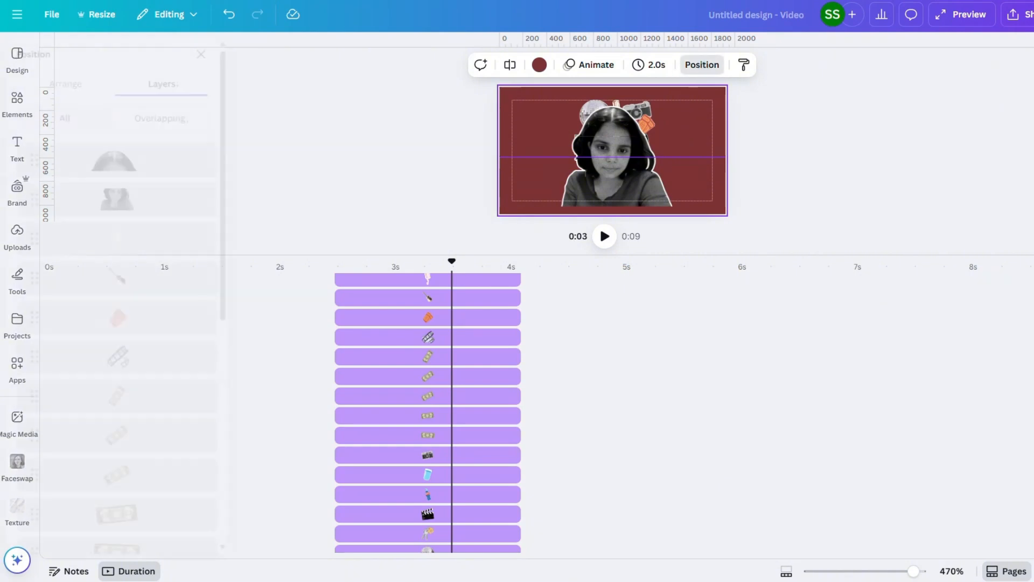
click(115, 161)
click(115, 240)
scroll(166, 438, down, 10)
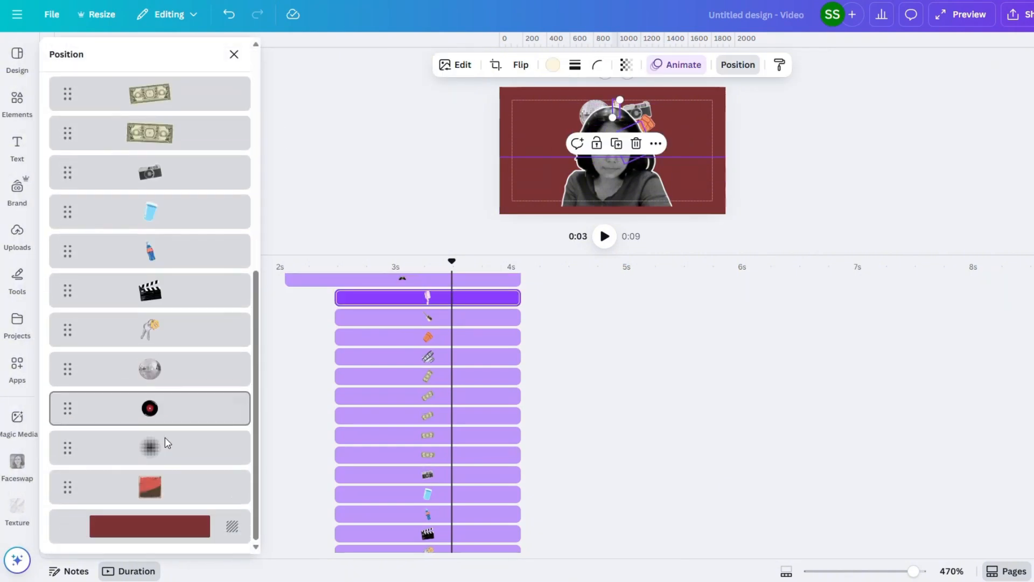
shift+click(178, 491)
scroll(177, 492, up, 10)
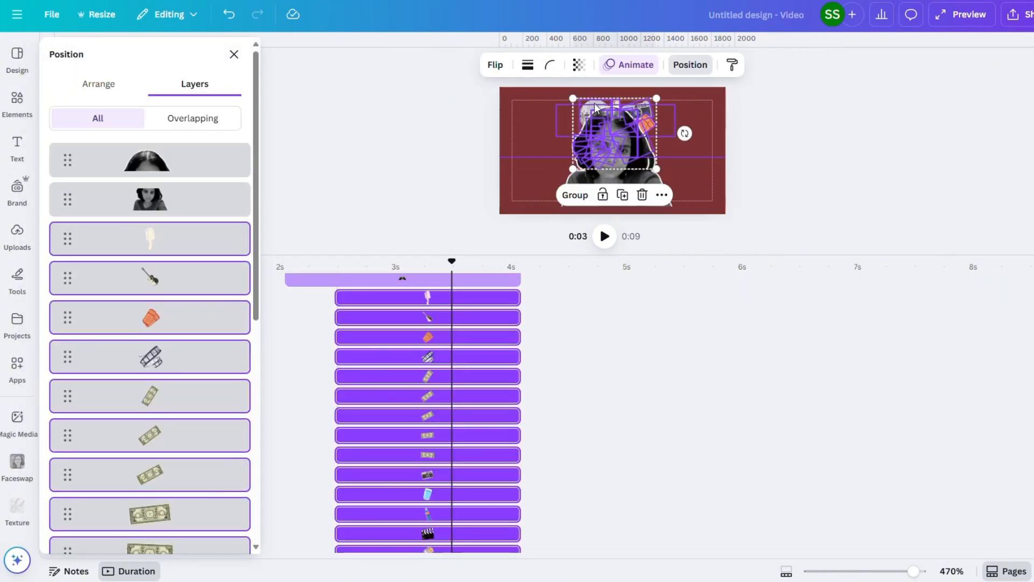
click(625, 64)
click(121, 465)
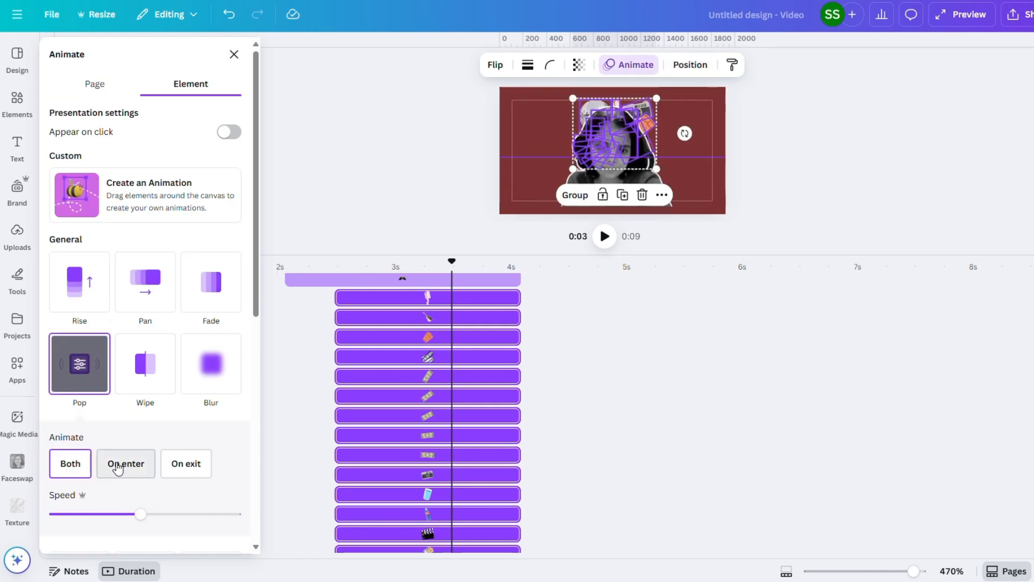
drag(84, 513, 62, 514)
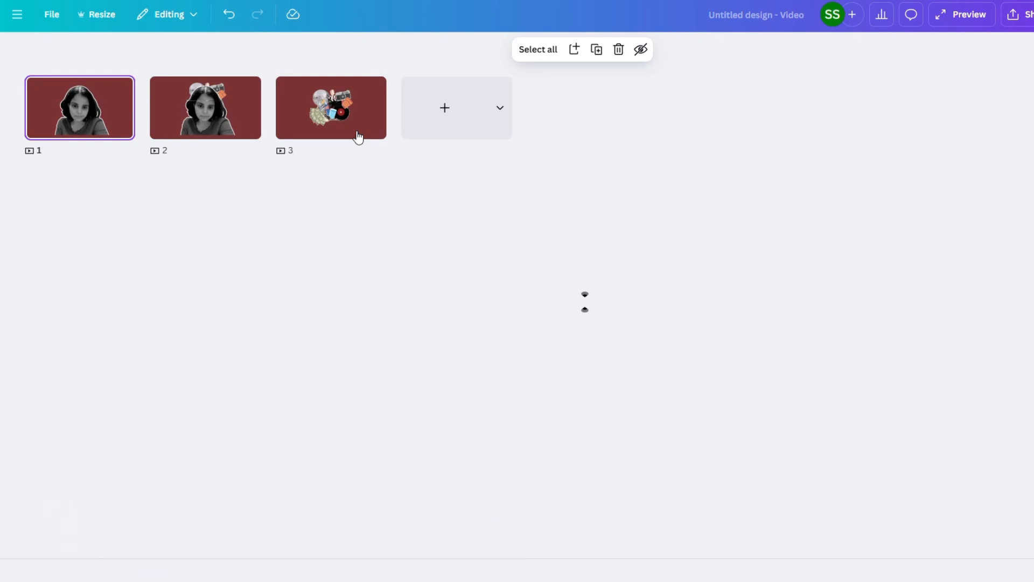
Move the plain portrait page from the beginning to the end of the page order
click(211, 114)
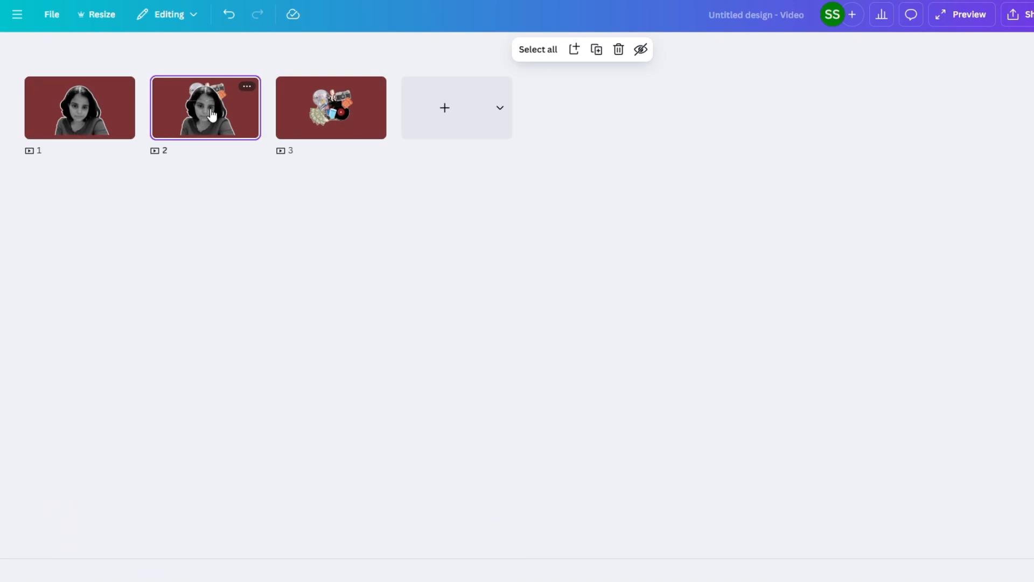
click(246, 87)
click(70, 134)
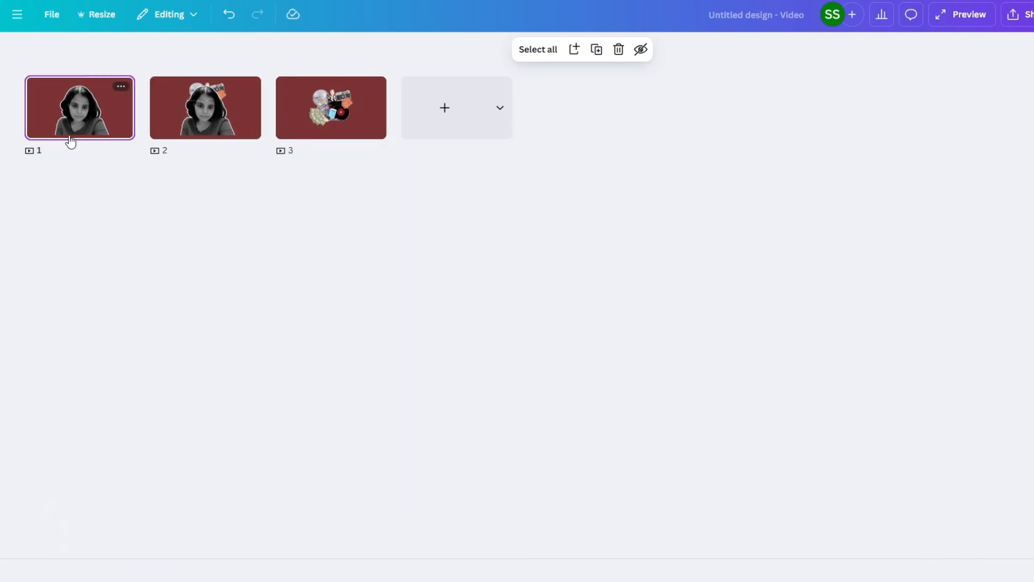
drag(85, 125, 377, 129)
Duplicate the first page and open the copy for editing
click(82, 120)
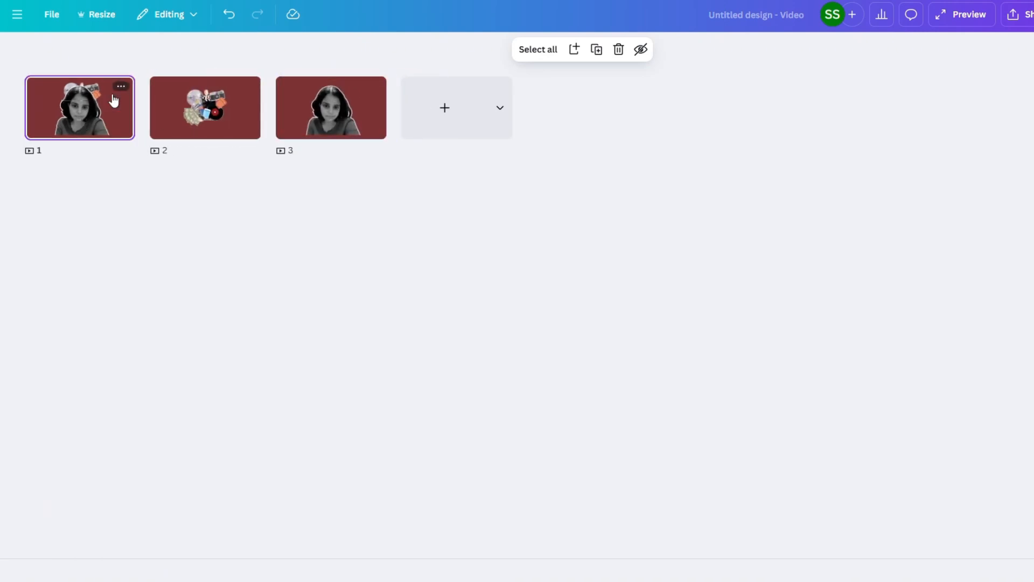
click(119, 87)
click(154, 269)
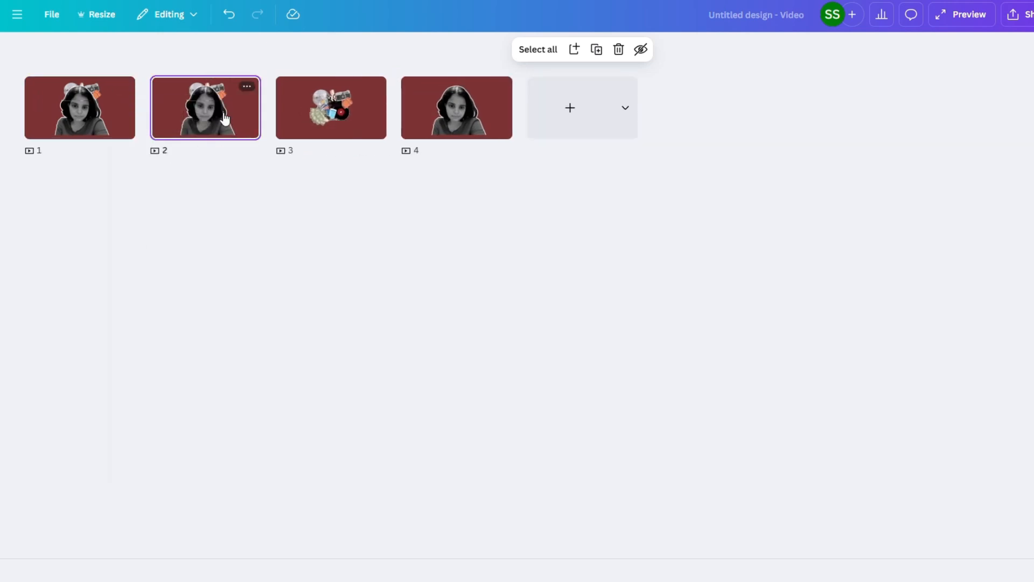
double_click(224, 105)
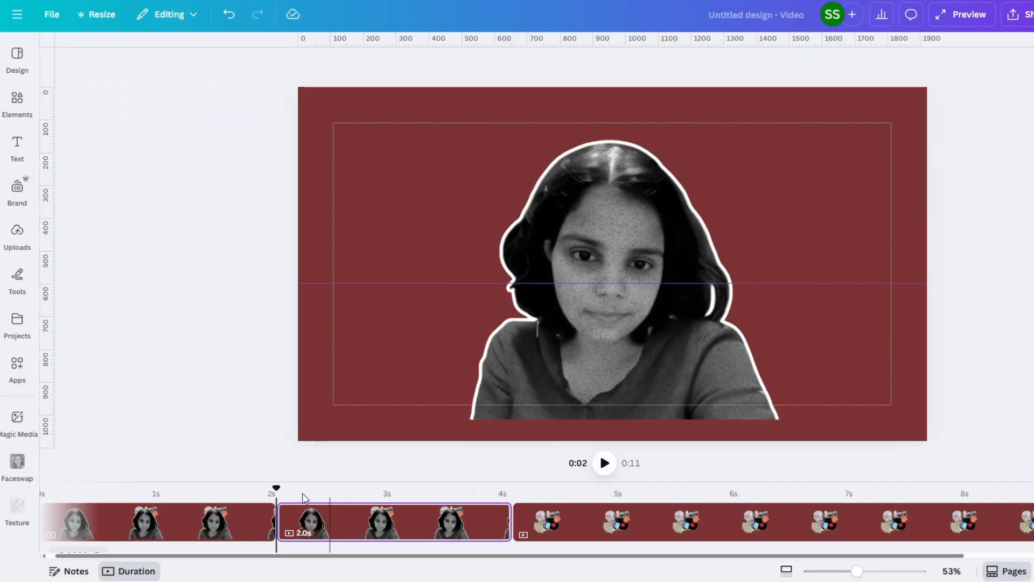
Duplicate both portrait halves on the copied page and delete the animation path from the new copies
drag(277, 489, 308, 452)
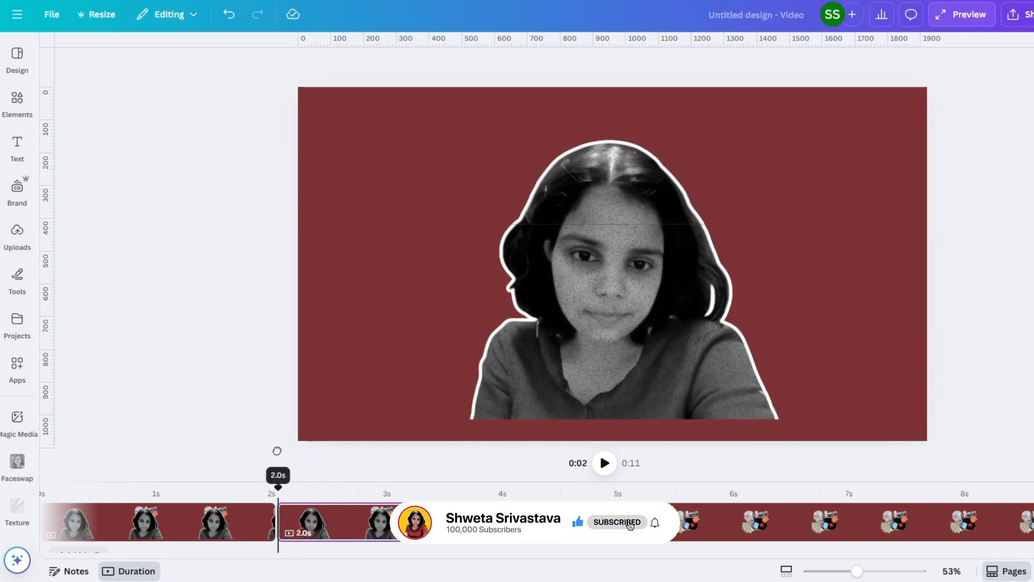
click(632, 192)
shift+click(706, 251)
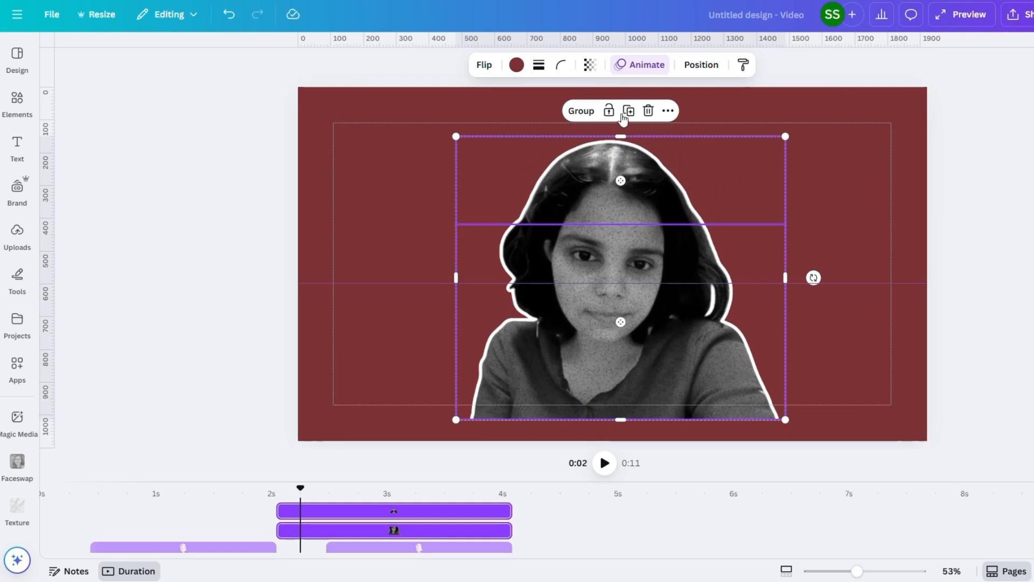
click(629, 112)
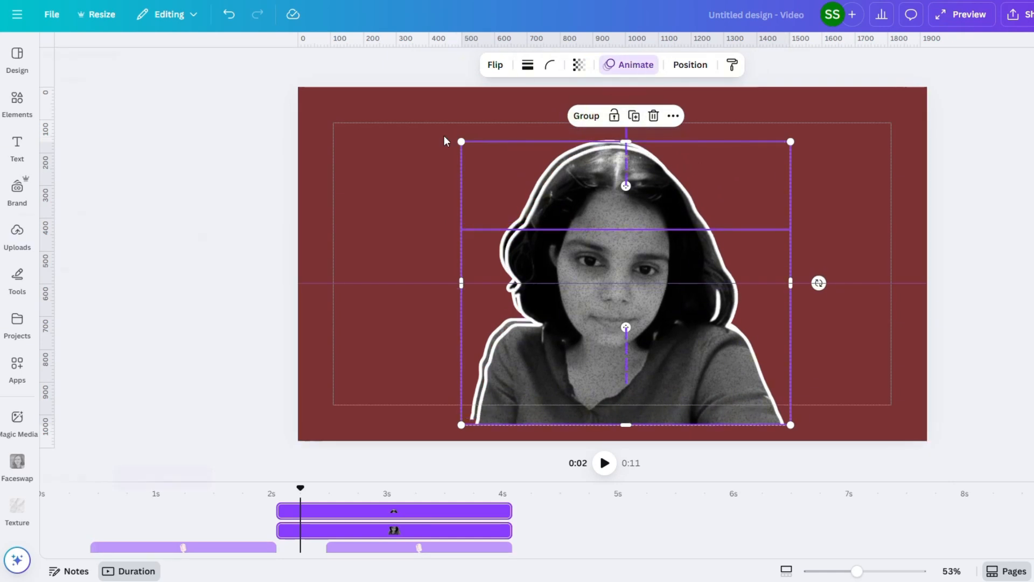
click(97, 476)
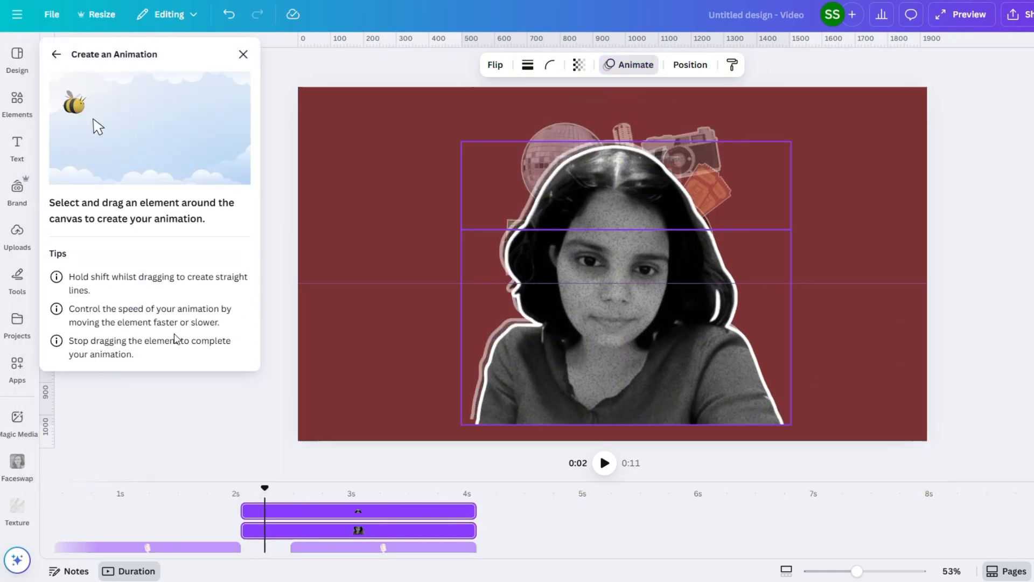
Place the copied upper and lower portrait halves at the open split positions around the collage
click(882, 188)
click(430, 486)
click(589, 292)
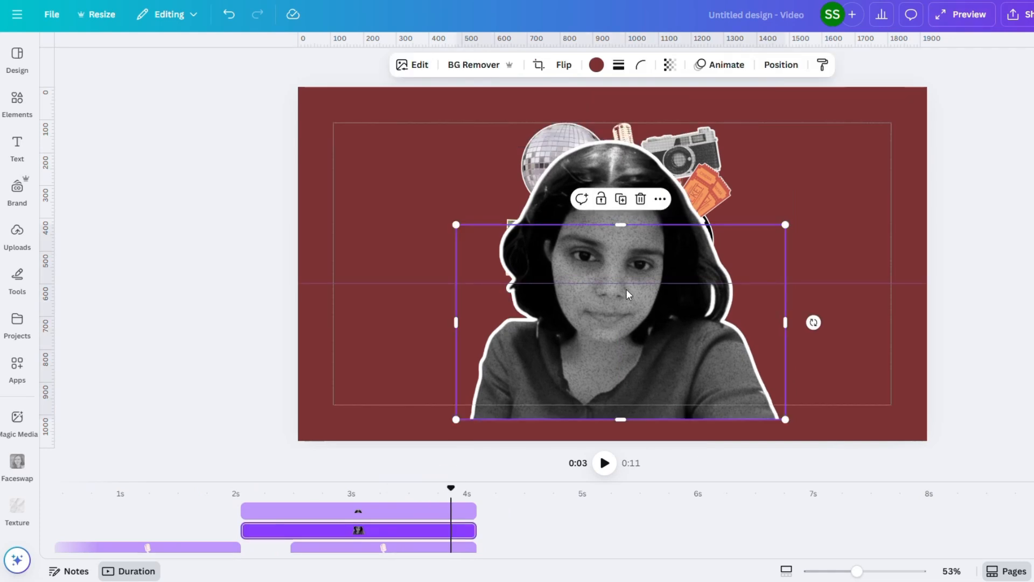
drag(358, 489, 458, 488)
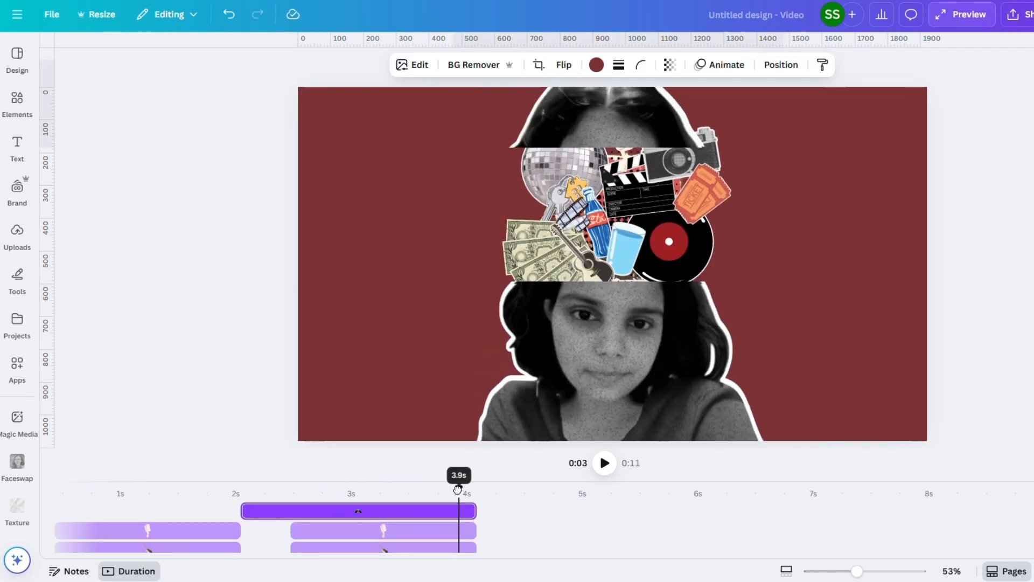
Delete the original animated upper and lower portrait halves from the copied page, keeping the two new copies
click(781, 65)
click(147, 250)
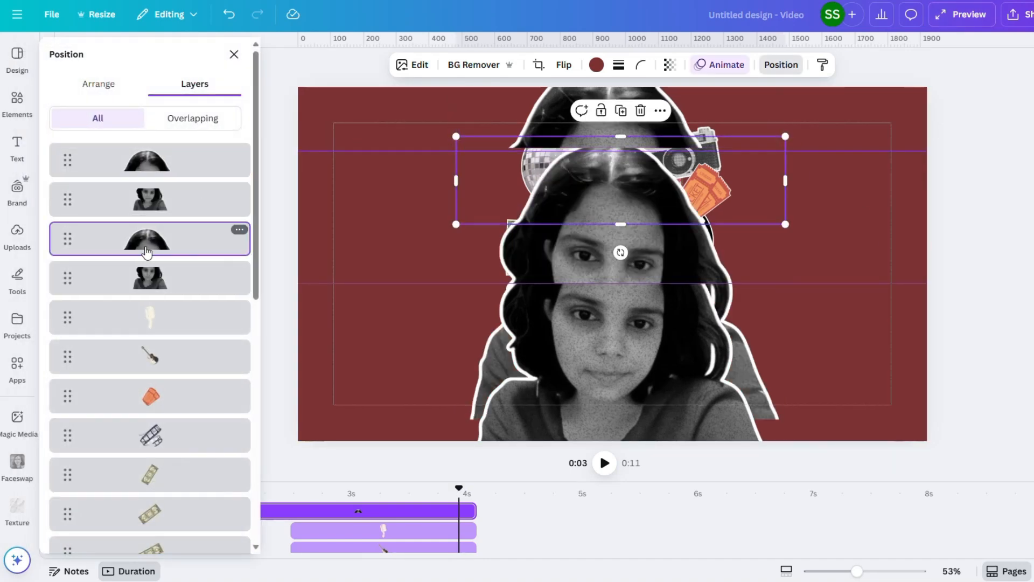
click(642, 111)
click(168, 241)
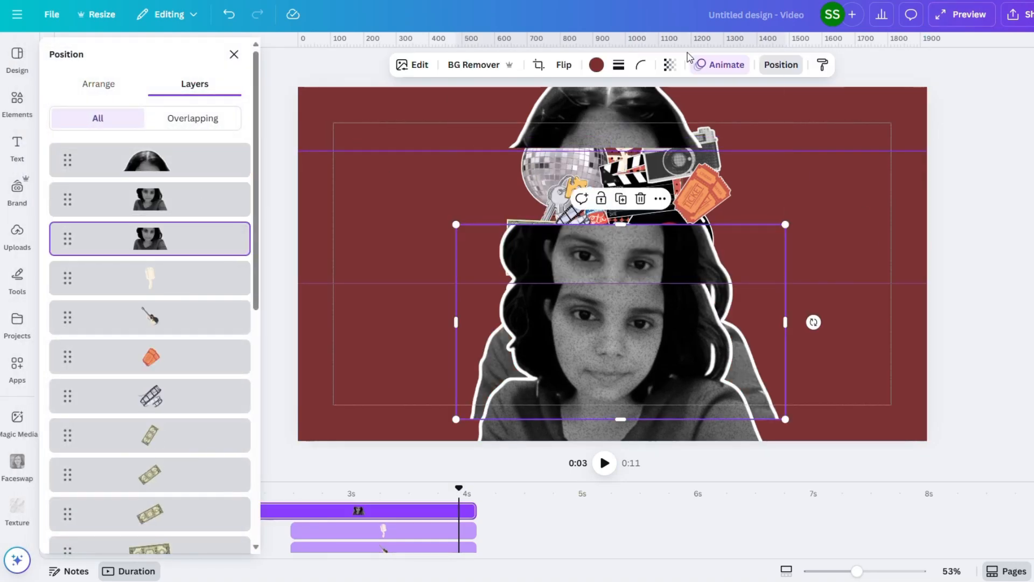
click(642, 200)
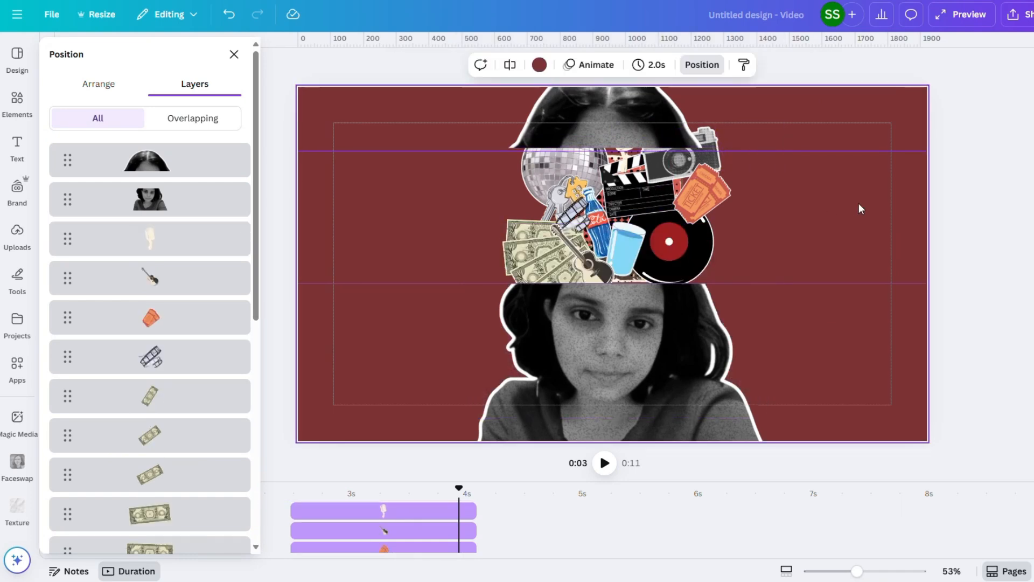
click(828, 211)
click(950, 221)
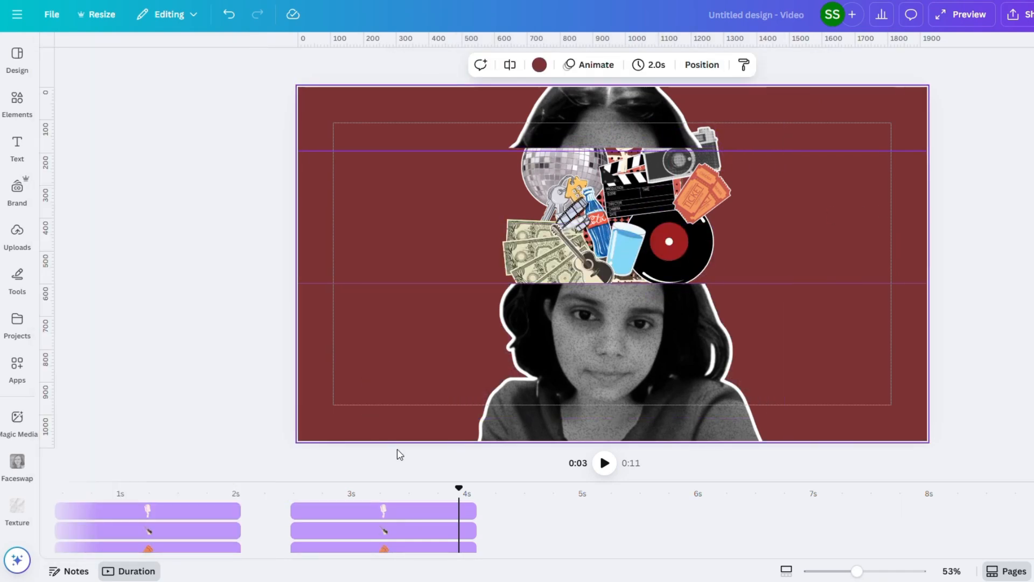
Create a custom animation moving the lower portrait half straight up to the closed position, with the Smooth movement style
mouse_move(439, 481)
mouse_down()
mouse_move(468, 312)
mouse_move(458, 478)
mouse_up()
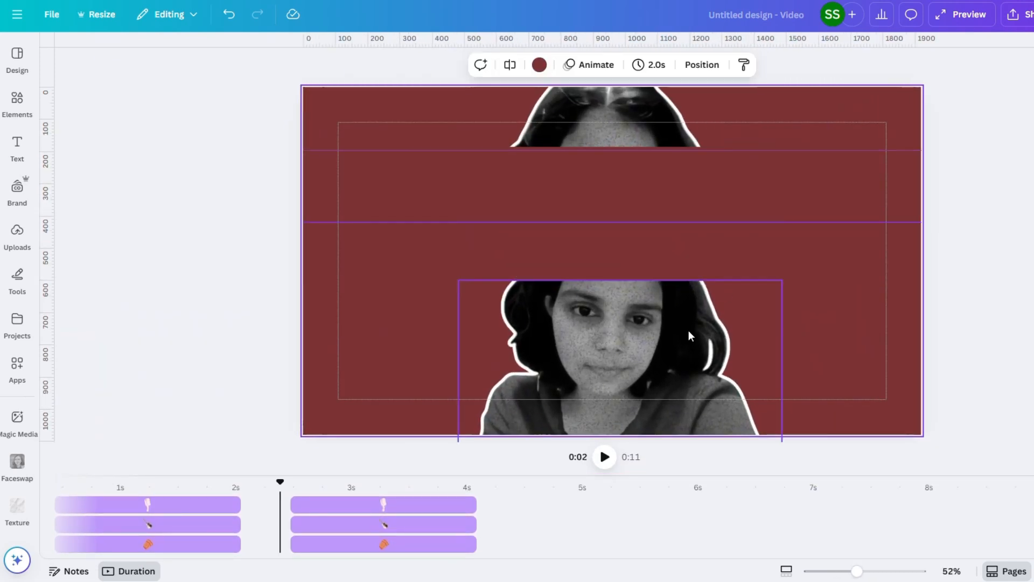
click(688, 335)
click(720, 65)
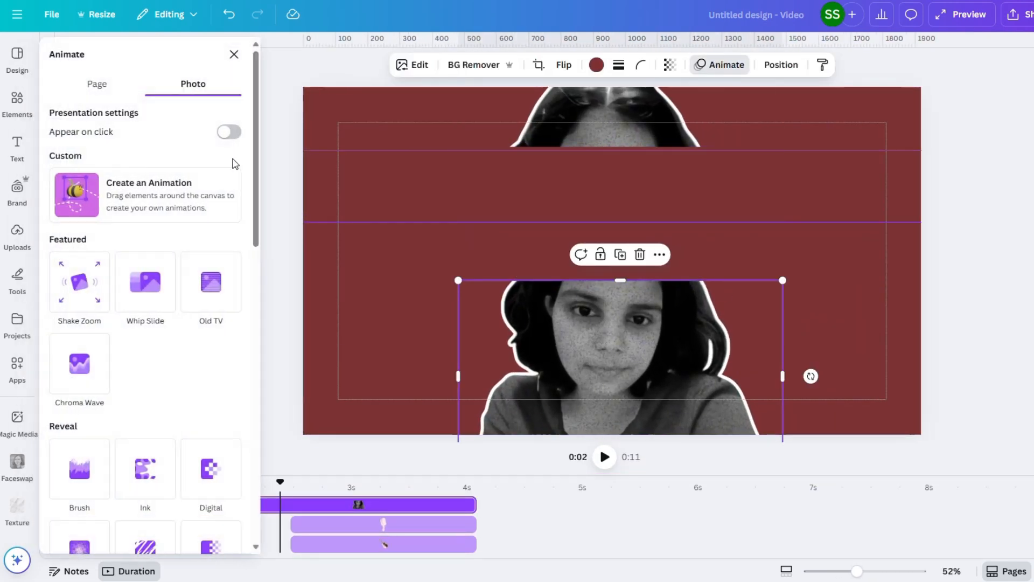
click(118, 198)
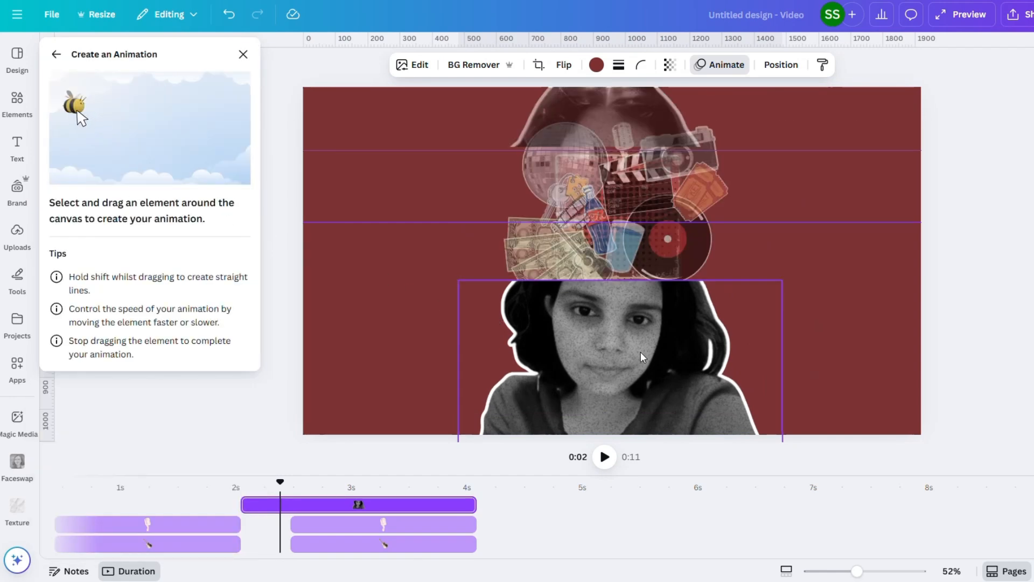
mouse_move(641, 351)
mouse_down()
mouse_move(631, 348)
mouse_move(629, 306)
mouse_up()
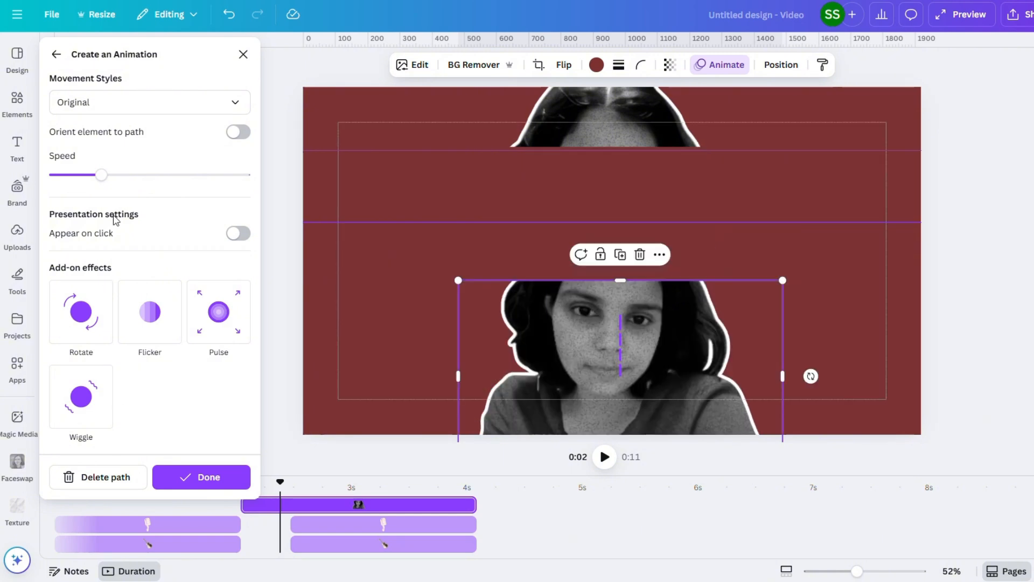
click(184, 102)
click(143, 163)
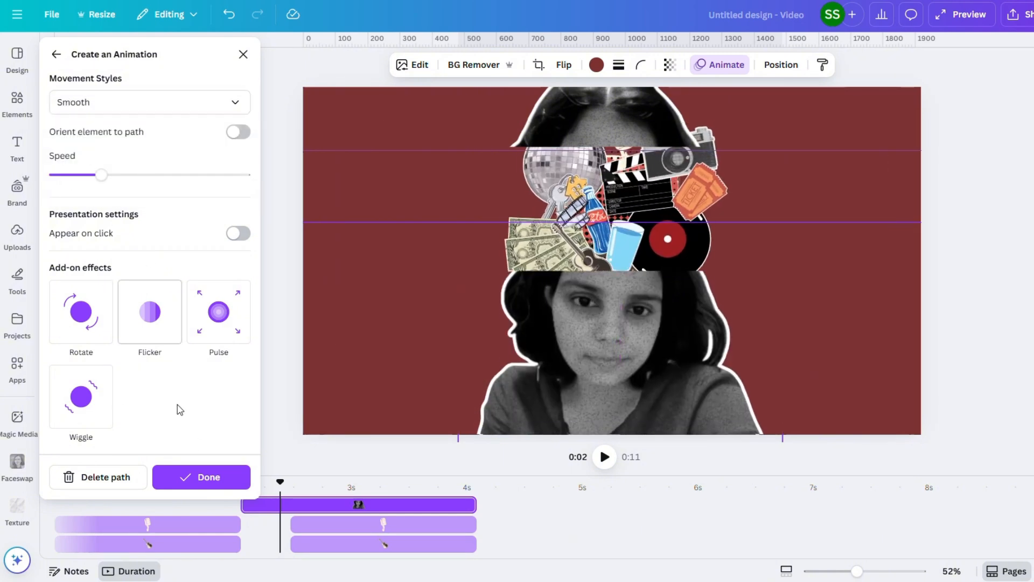
click(200, 478)
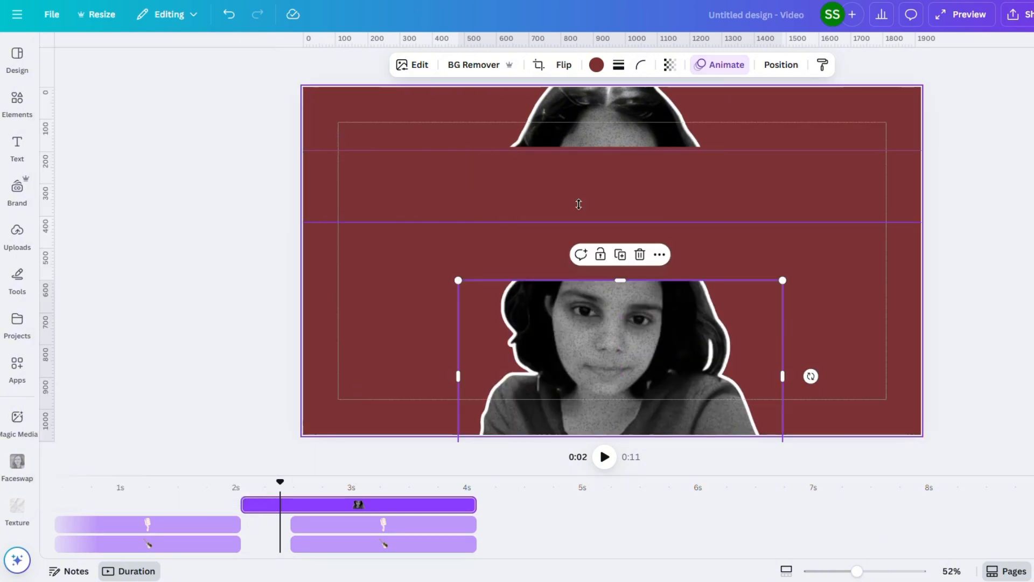
Create a custom animation moving the upper portrait half straight down to the closed position, with the Smooth movement style
click(721, 65)
click(165, 215)
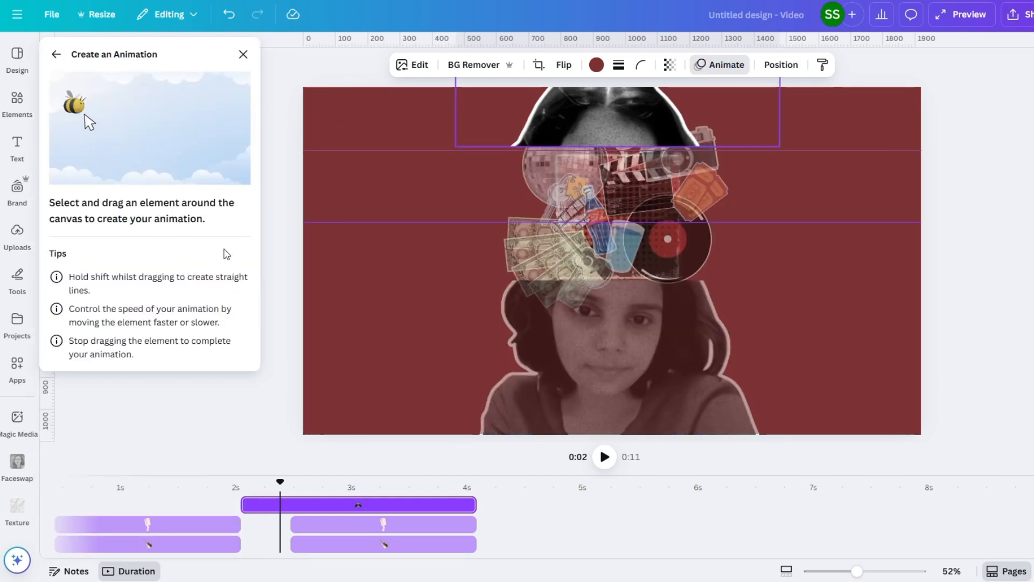
drag(692, 110, 692, 182)
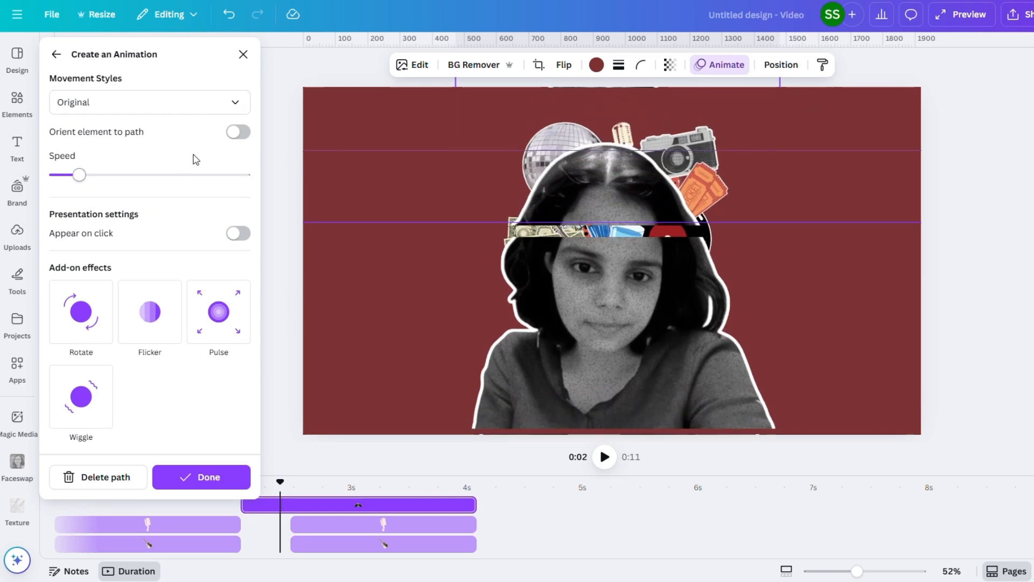
click(175, 111)
click(122, 161)
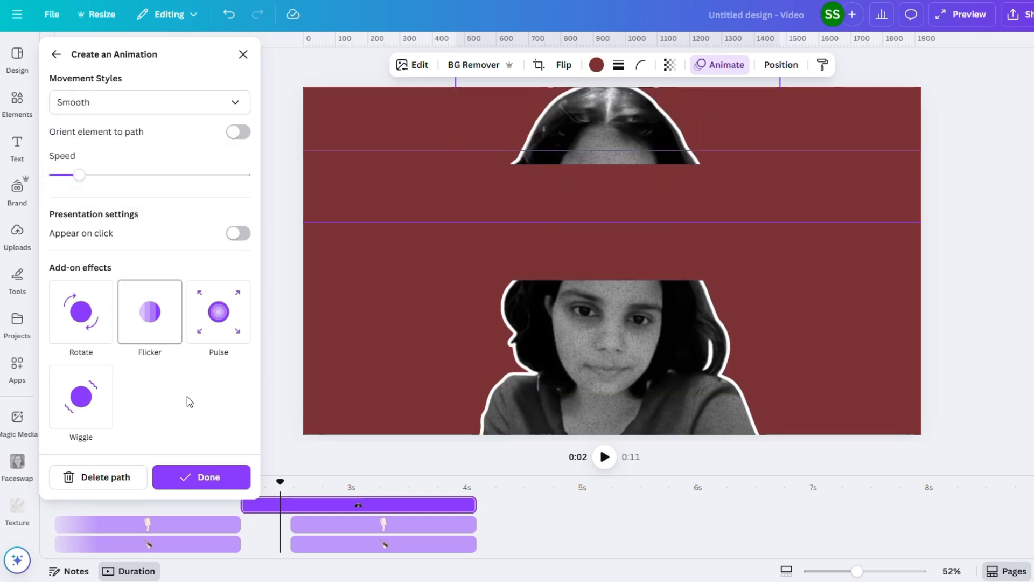
click(203, 477)
click(991, 270)
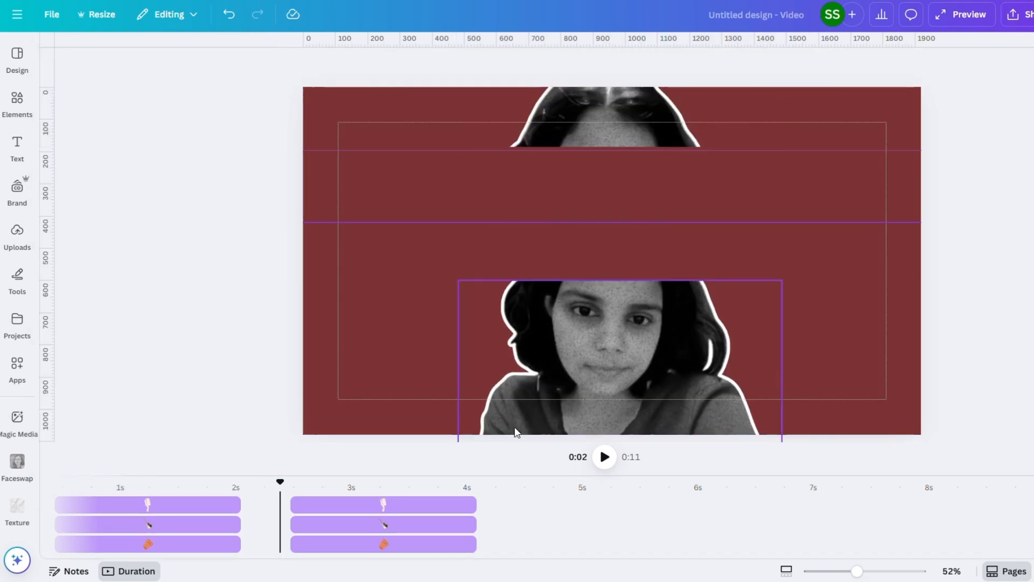
Play back the opening and closing pages and nudge the upper portrait half slightly sideways to line up with the lower half
drag(280, 480, 233, 485)
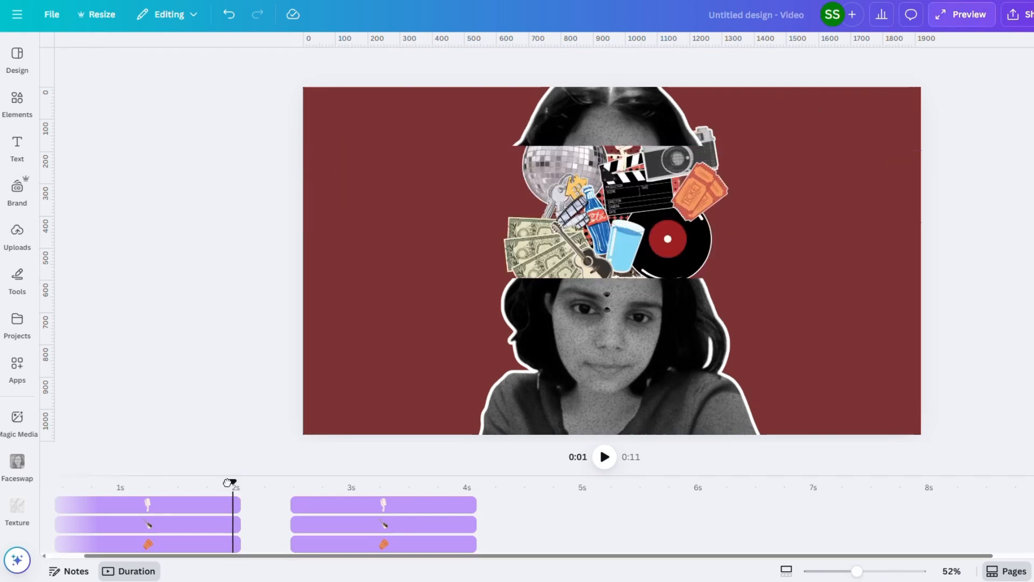
drag(231, 481, 49, 481)
click(604, 457)
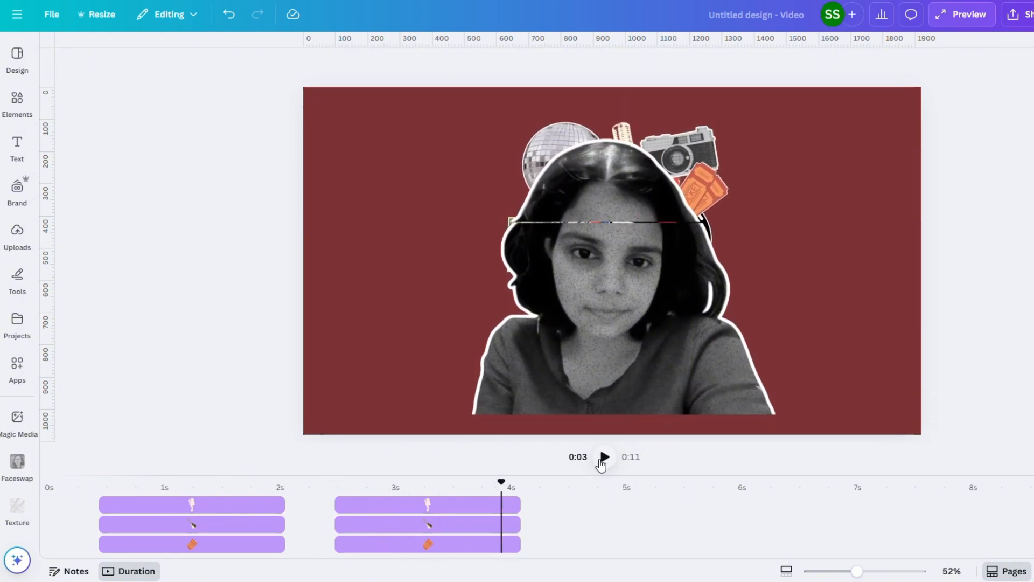
mouse_move(501, 481)
mouse_down()
mouse_move(409, 479)
mouse_move(490, 470)
mouse_up()
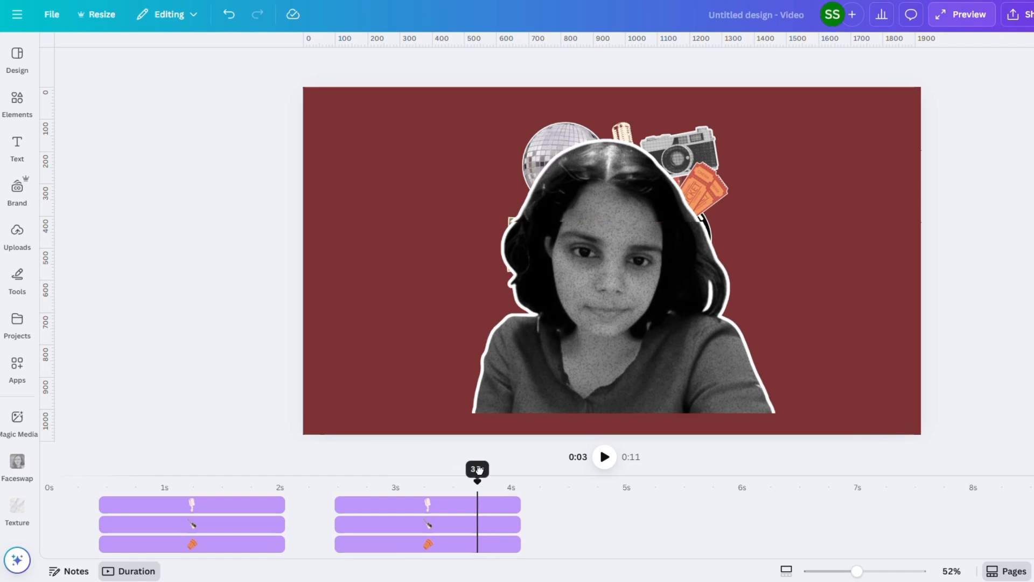
click(628, 177)
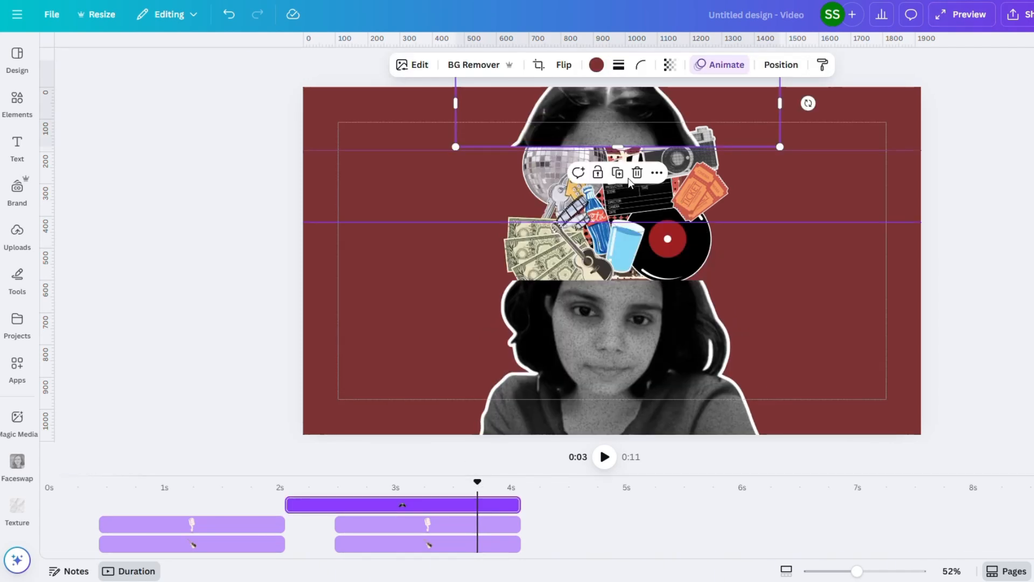
click(654, 117)
drag(654, 117, 654, 117)
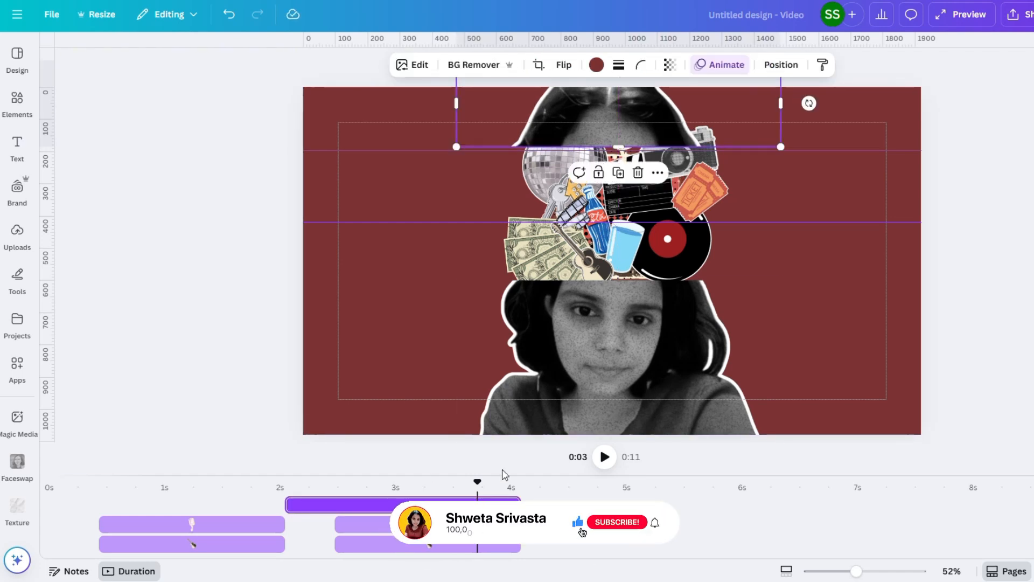
drag(477, 481, 449, 472)
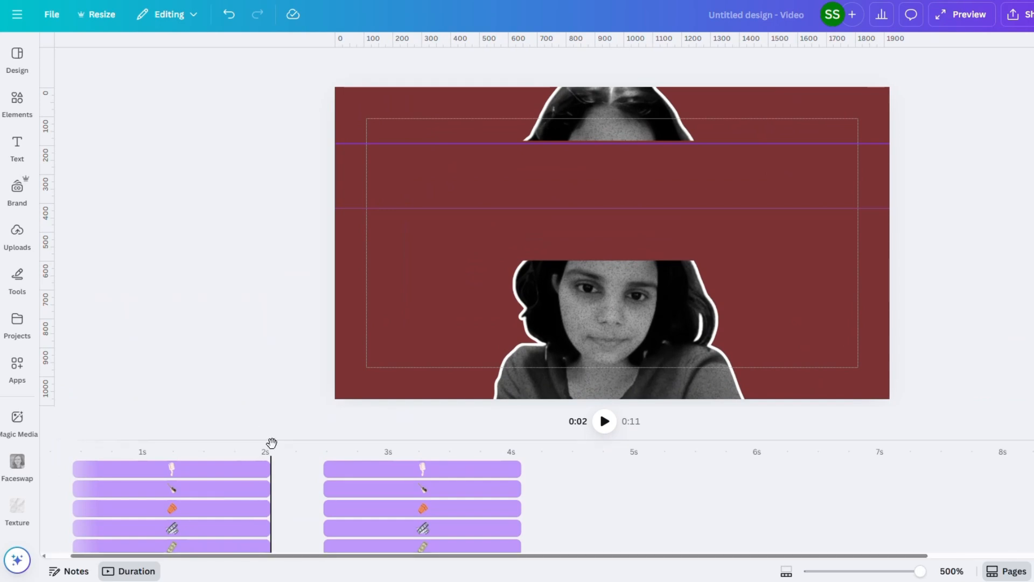
drag(271, 443, 487, 443)
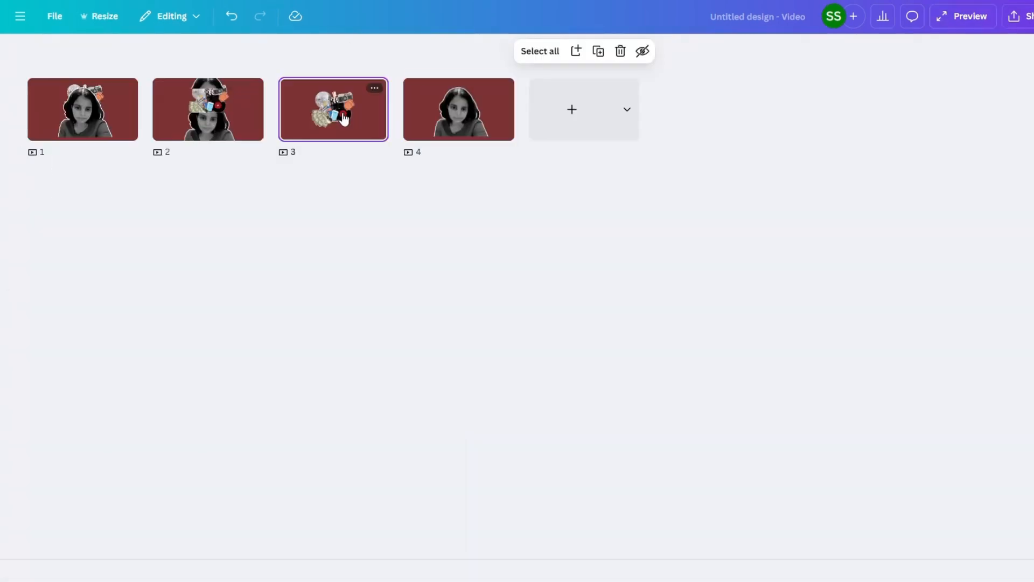
Duplicate the collage-only page and use a 0.5-second Match & Move transition between the two collage pages
double_click(344, 118)
click(329, 522)
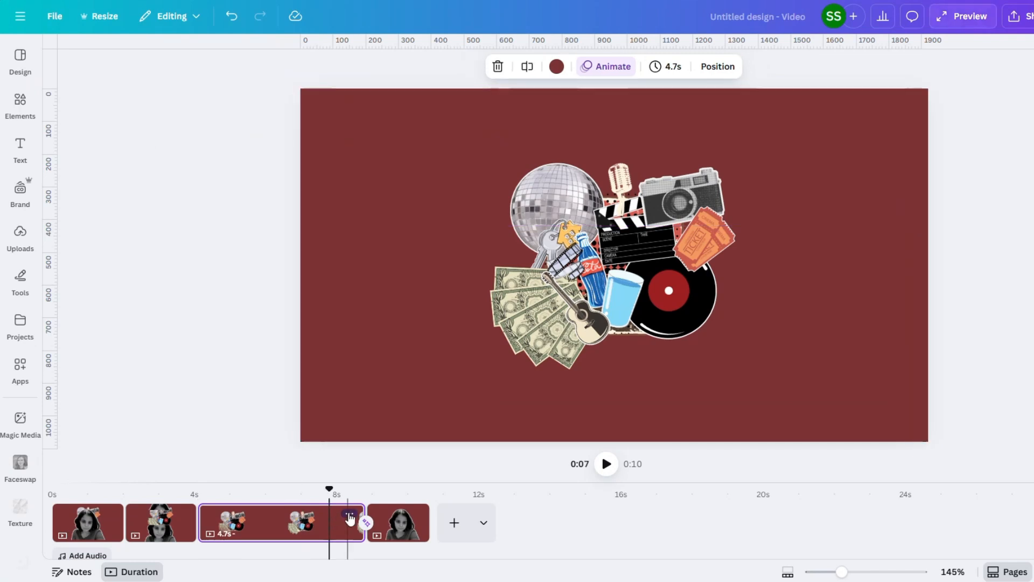
click(349, 514)
click(409, 261)
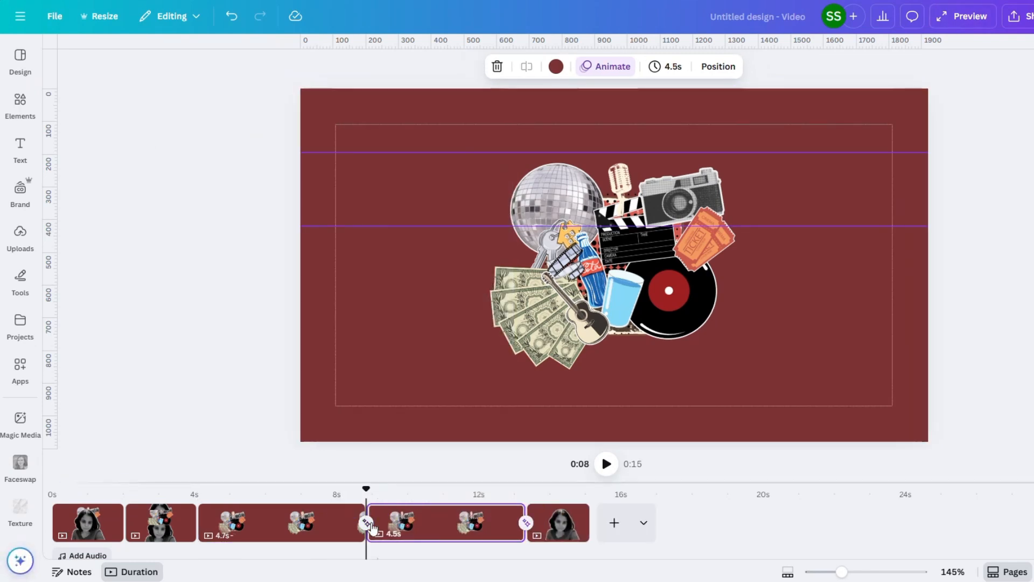
click(366, 523)
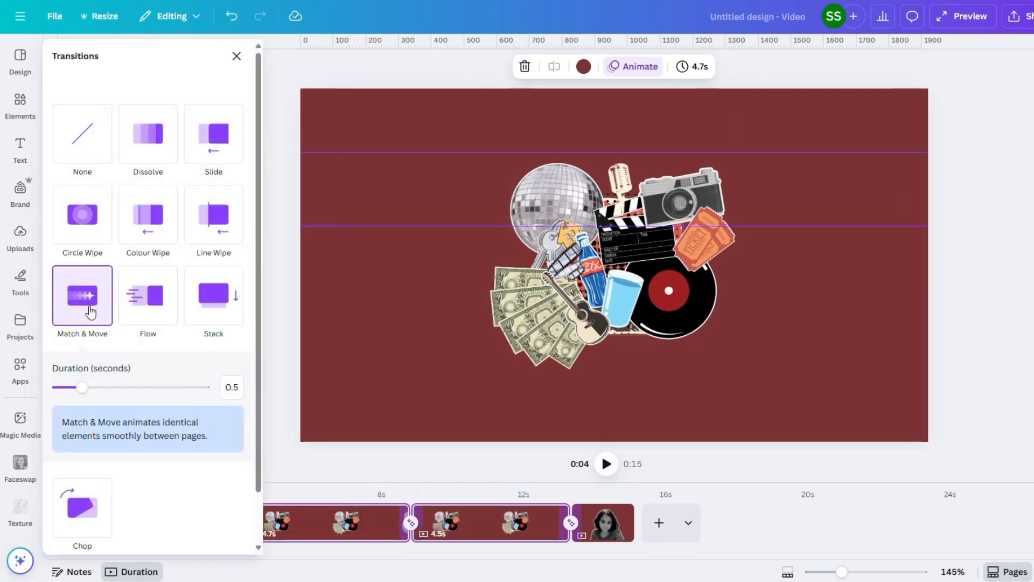
click(305, 396)
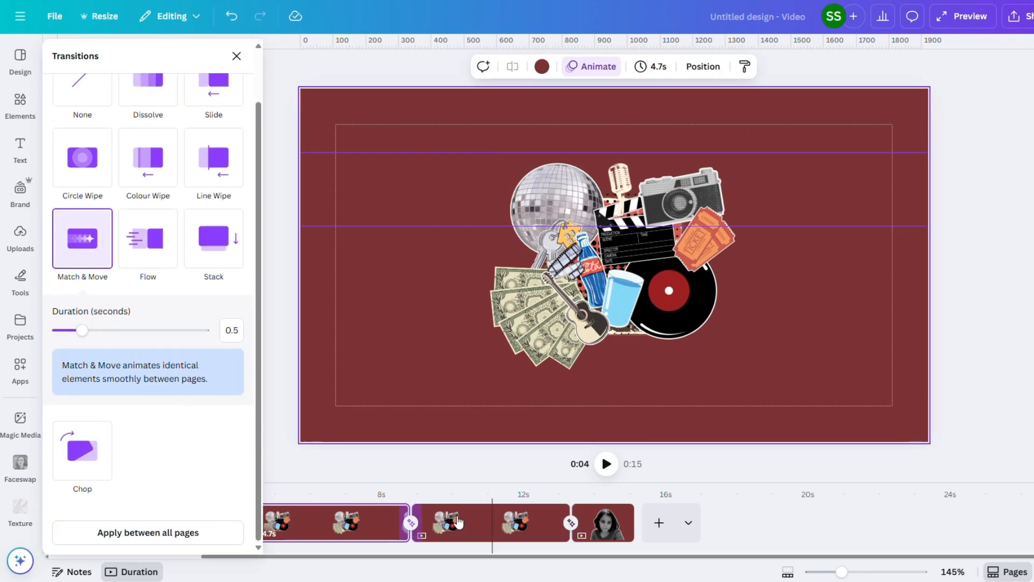
Select all collage objects on the duplicated collage page and remove all animations from that page
click(498, 502)
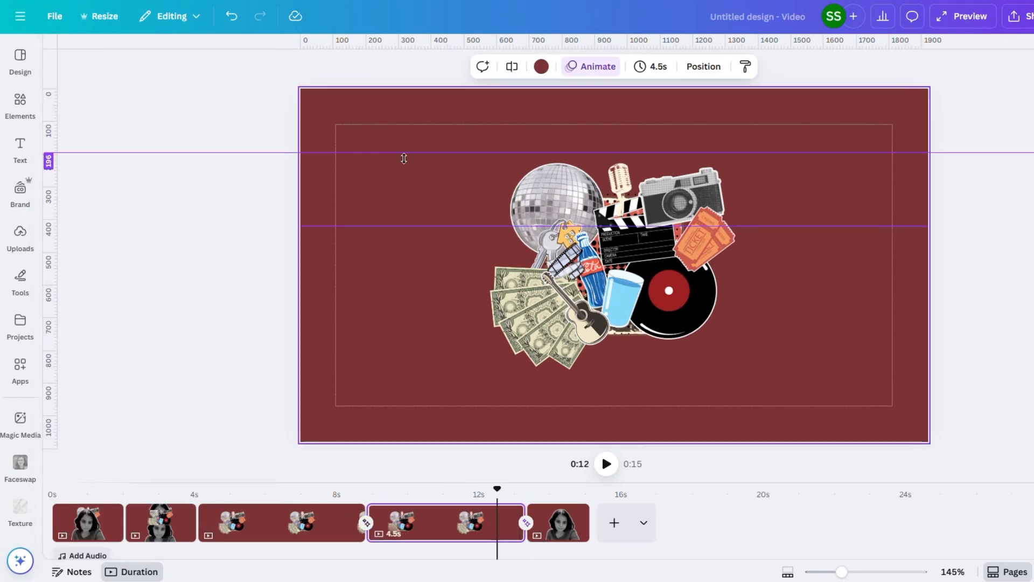
drag(790, 360, 391, 151)
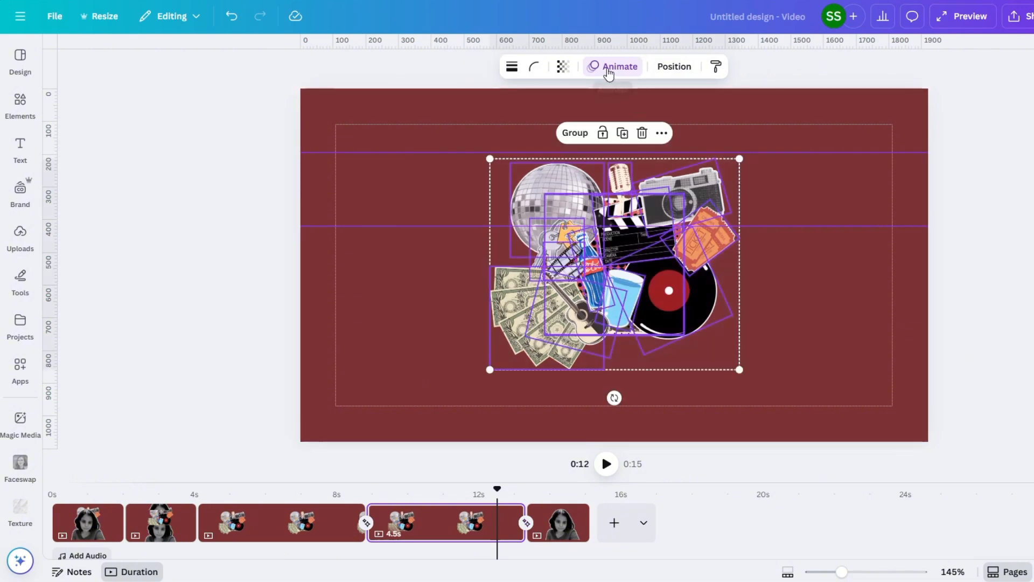
click(614, 66)
click(110, 86)
click(141, 494)
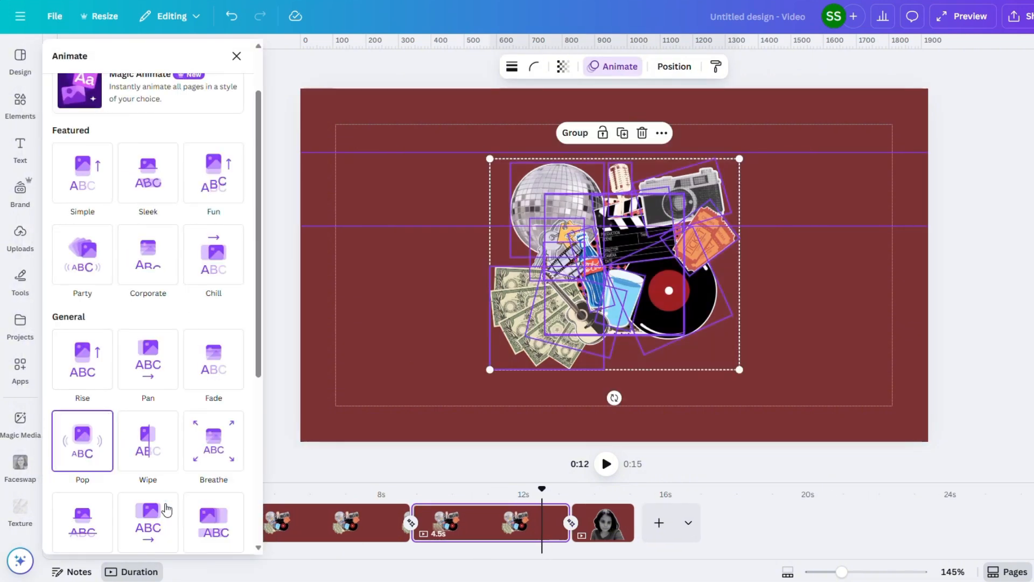
click(280, 238)
Move the vinyl record, money fan, disco ball, camera and tickets inward toward the collage centre on the duplicated page
click(691, 316)
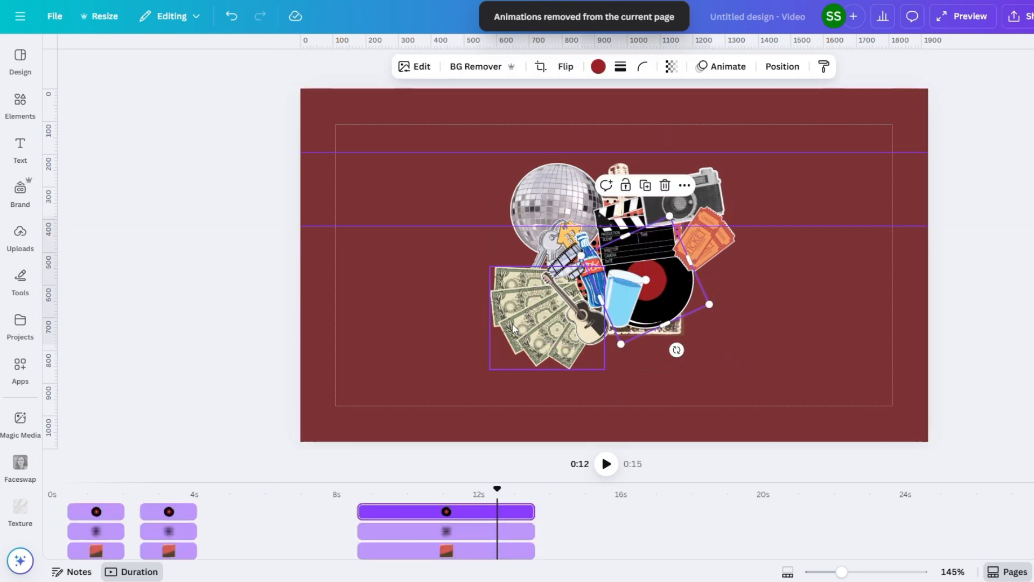
drag(515, 329, 572, 310)
drag(547, 196, 585, 227)
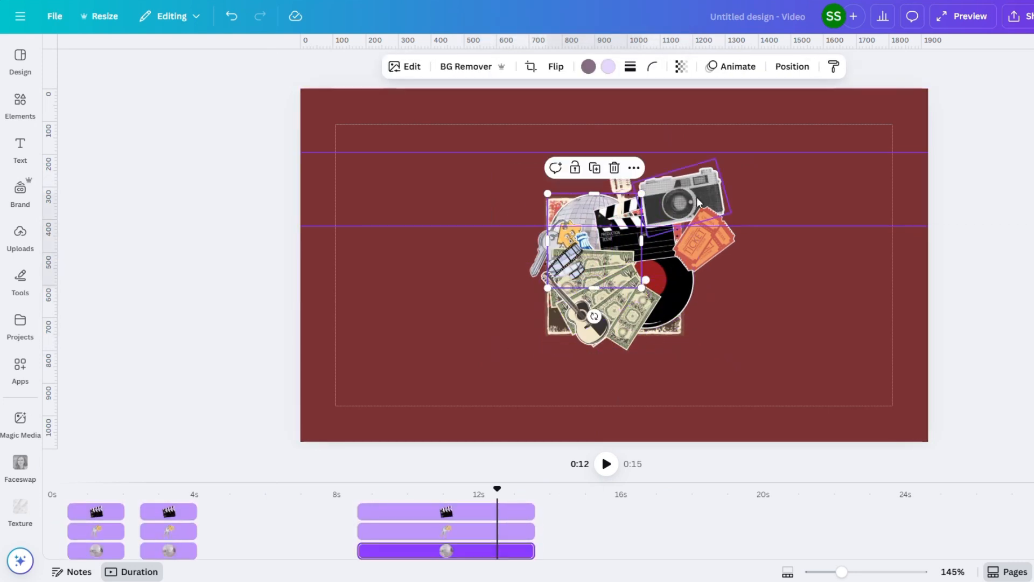
drag(697, 202, 687, 249)
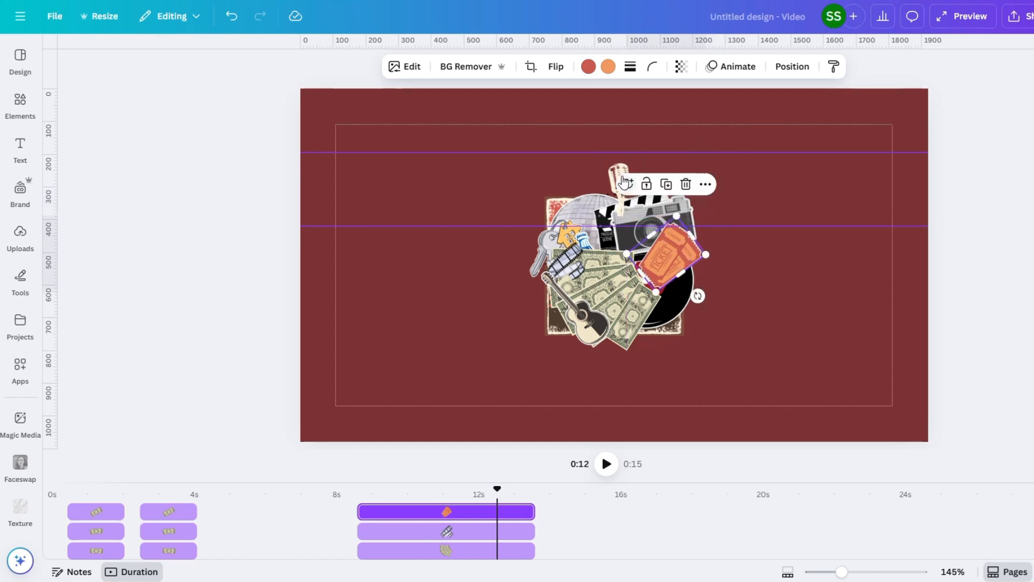
Shift the microphone, guitar and money fan closer to the middle of the duplicated page's collage
drag(614, 166, 612, 212)
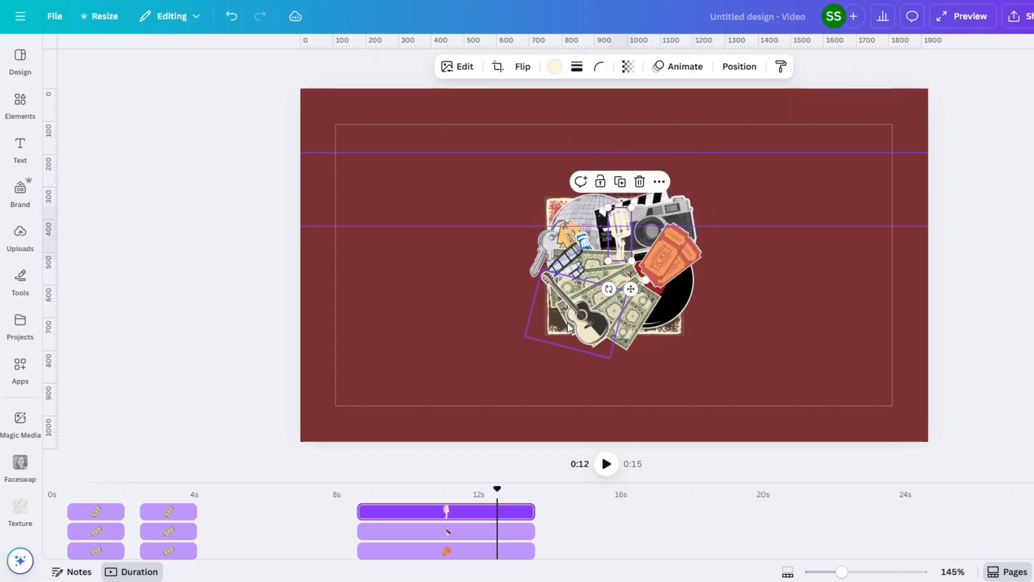
drag(571, 324, 556, 283)
click(533, 305)
click(556, 298)
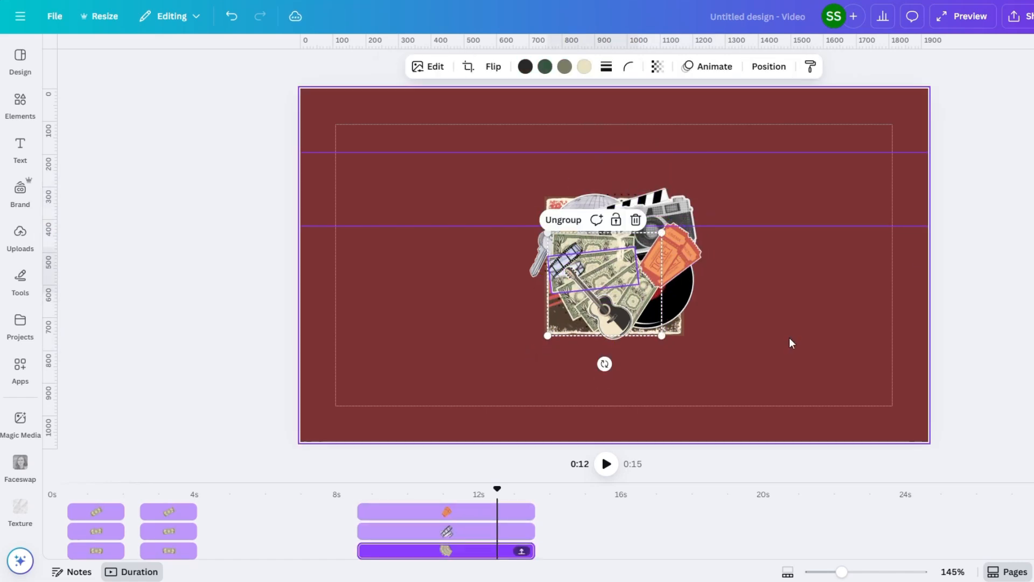
click(789, 341)
Play back the Match & Move transition between the two collage pages and return to the first collage page
drag(497, 489, 302, 491)
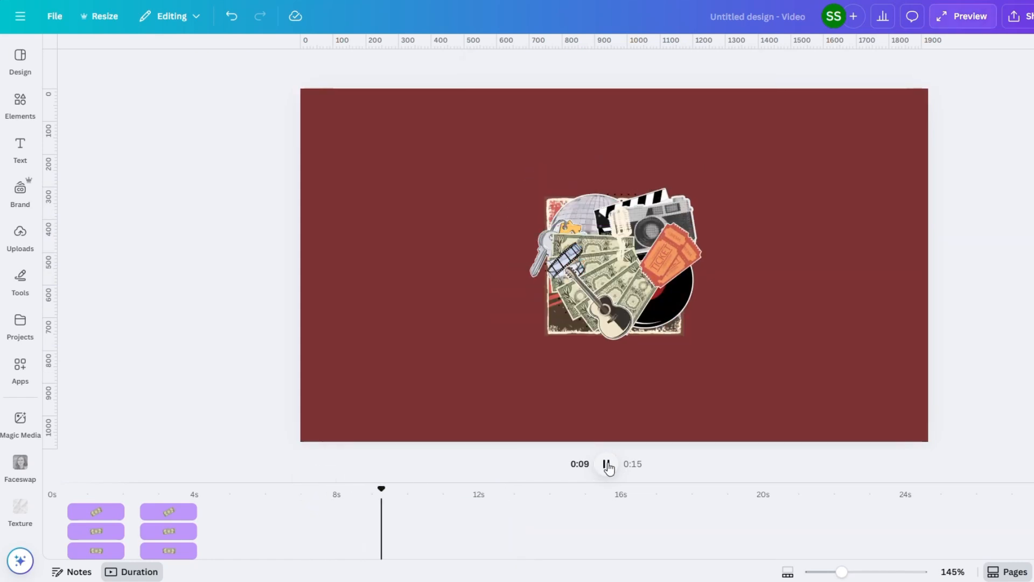
drag(637, 481, 655, 321)
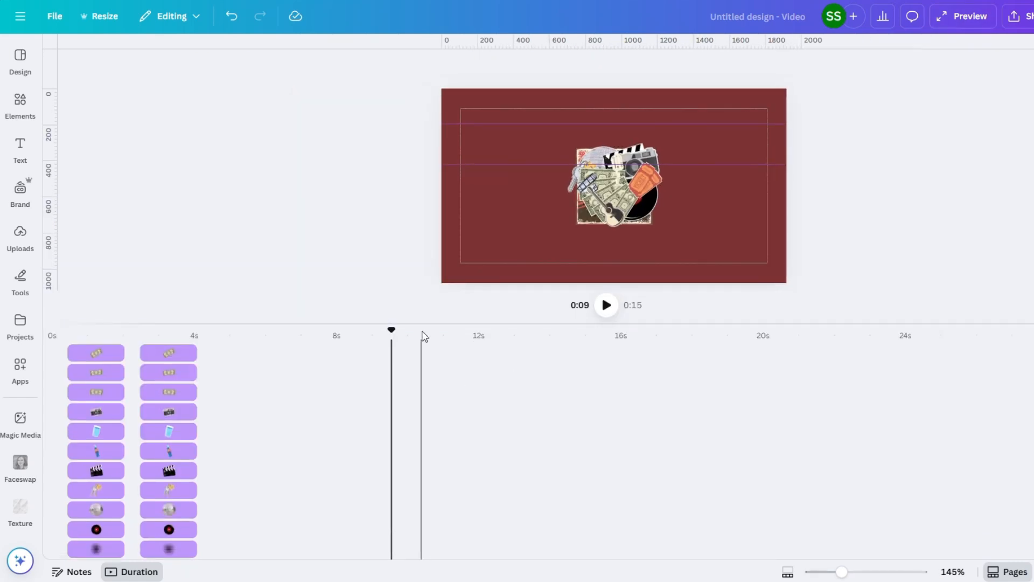
drag(427, 323, 291, 235)
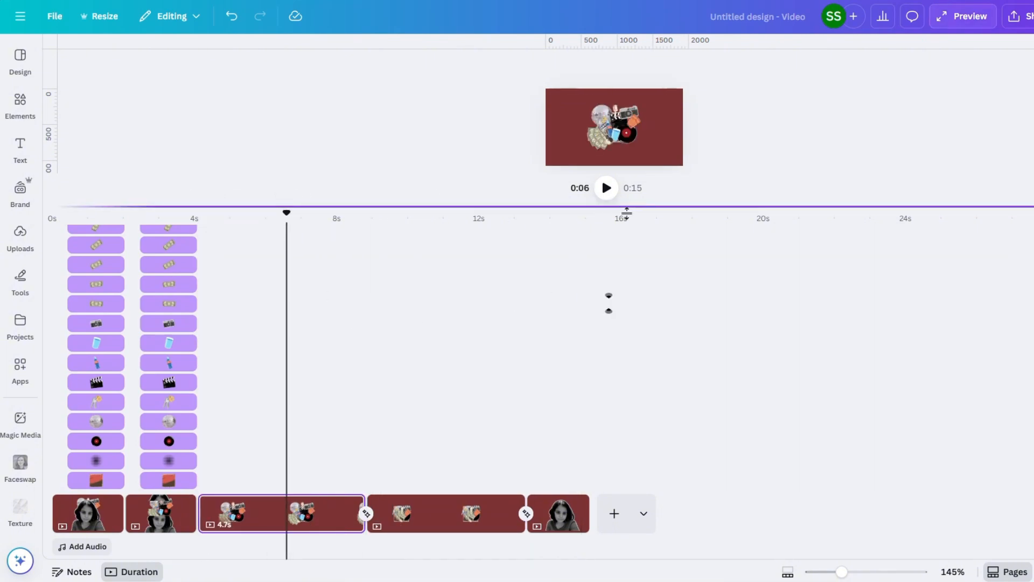
drag(625, 209, 597, 573)
Apply the Rotate add-on effect to the vinyl record on the first collage page
click(691, 343)
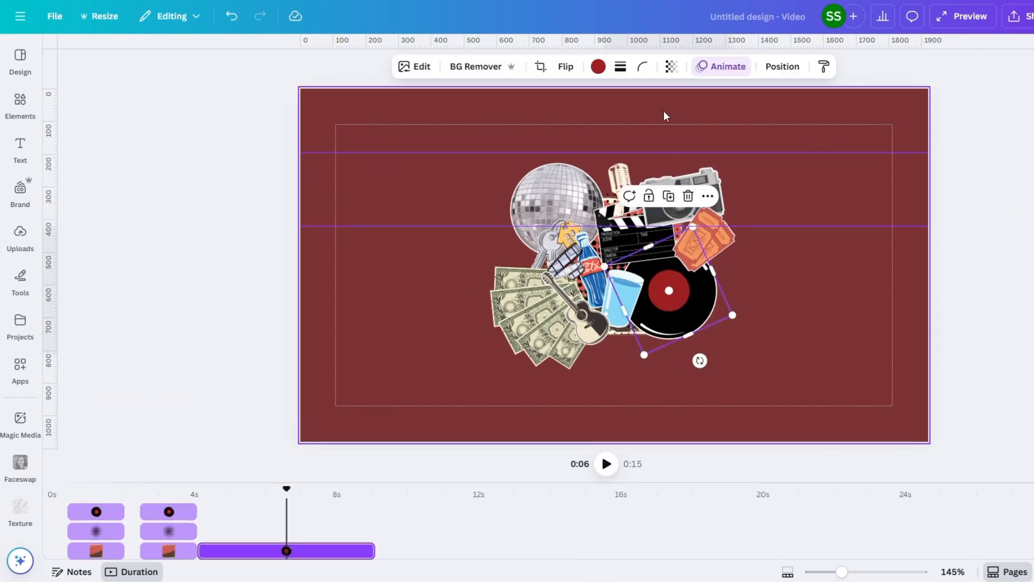
click(722, 66)
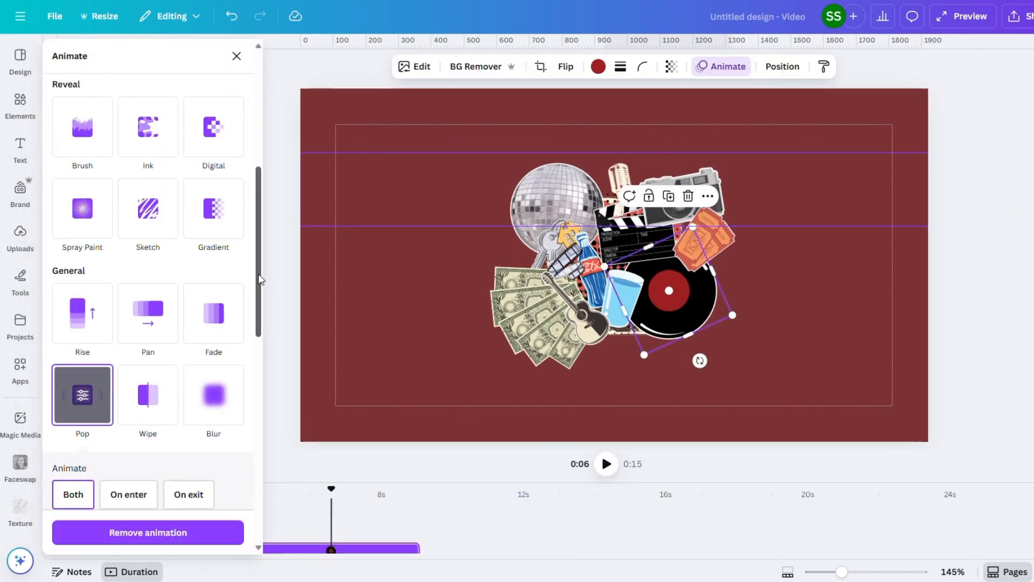
drag(259, 279, 272, 160)
scroll(183, 375, down, 7)
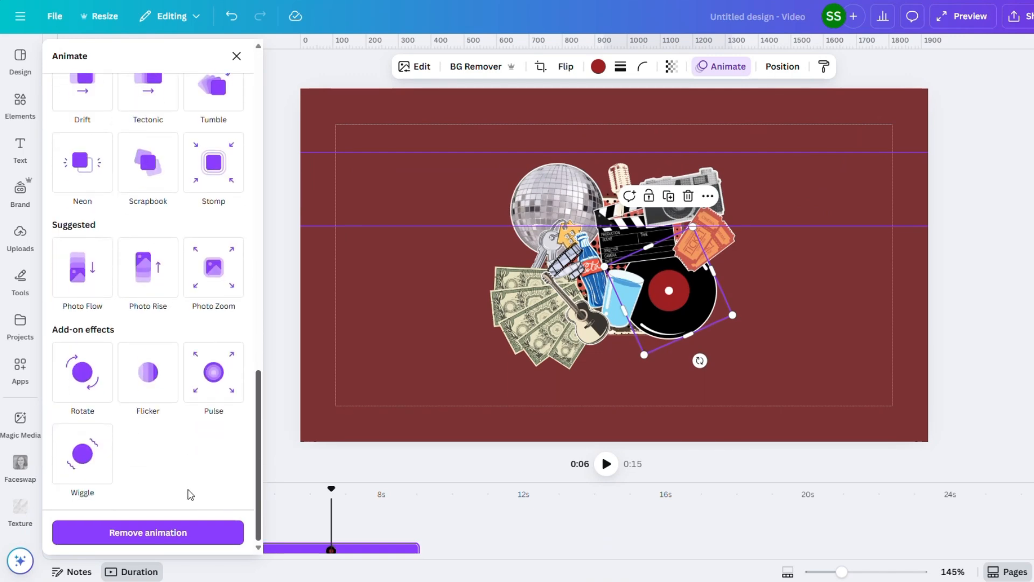
click(85, 374)
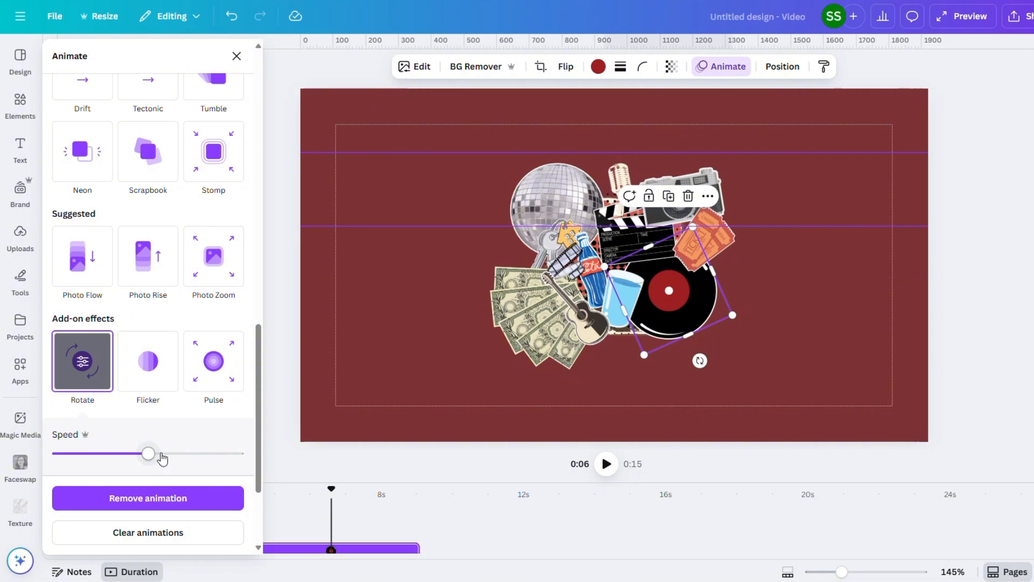
Apply the Rotate add-on effect to the disco ball
click(521, 320)
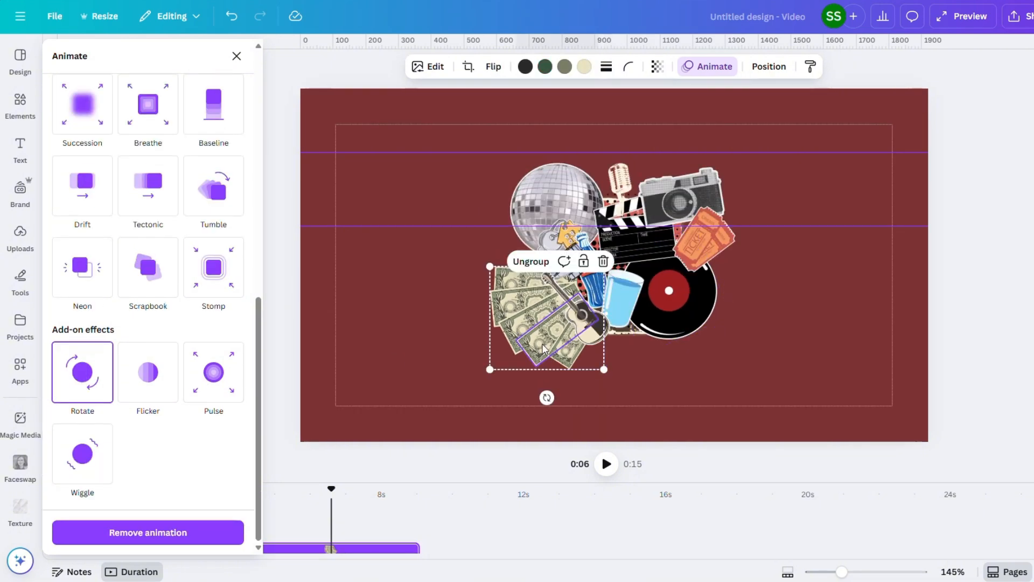
click(549, 200)
scroll(251, 242, down, 1)
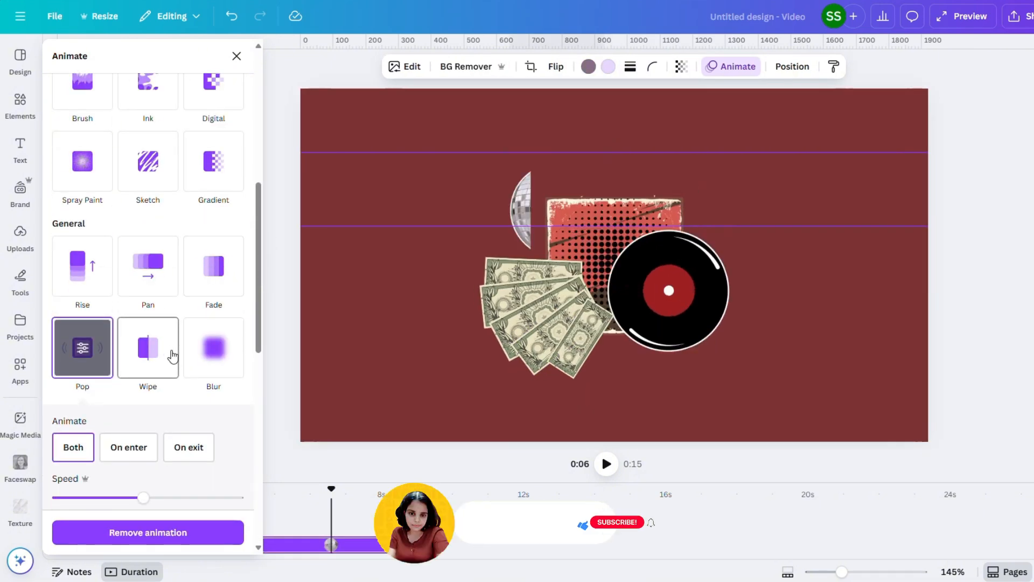
scroll(207, 351, down, 2)
scroll(222, 346, up, 1)
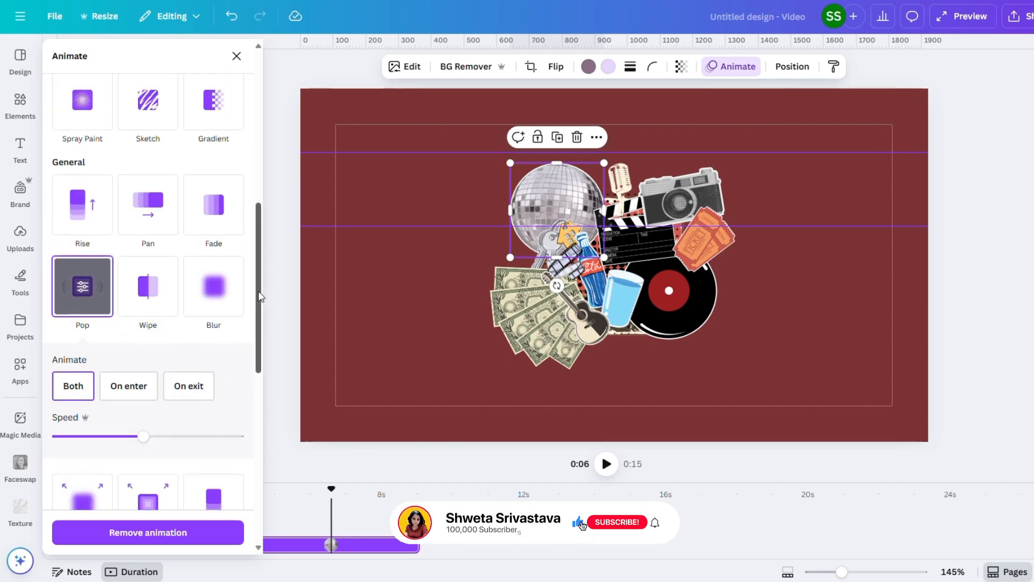
drag(259, 297, 242, 419)
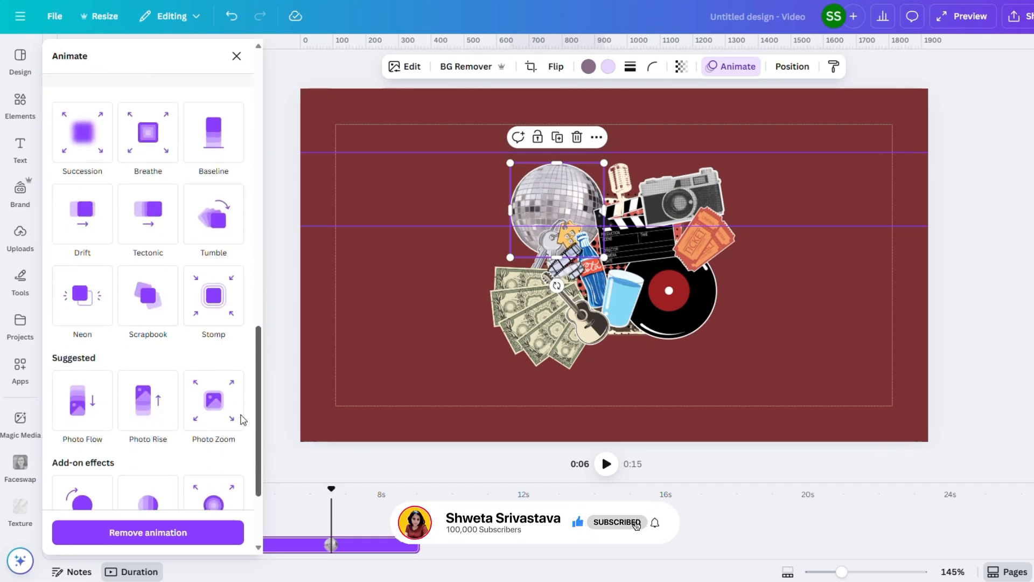
scroll(226, 419, down, 3)
click(86, 386)
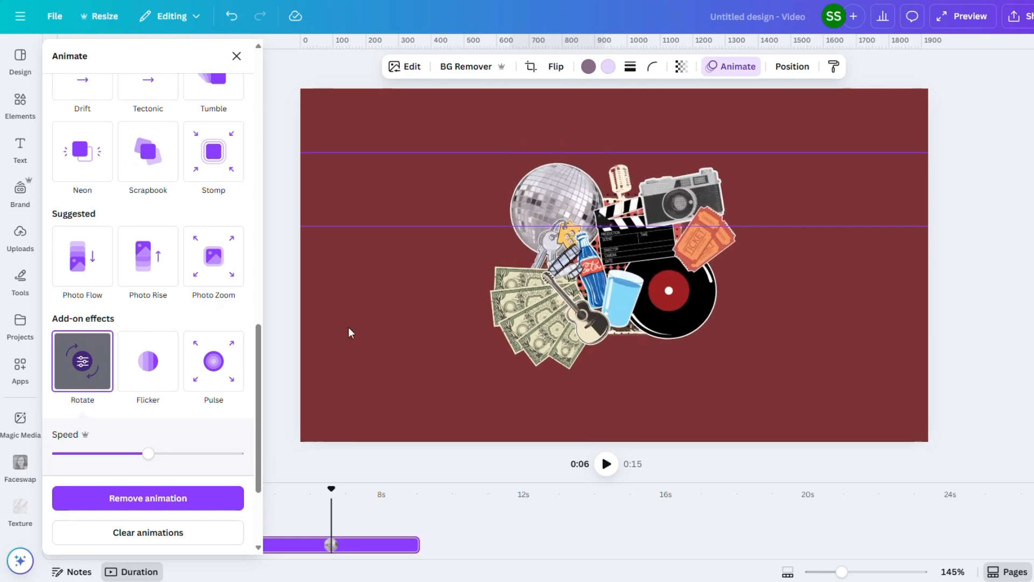
Give the camera the Pulse add-on effect
scroll(234, 224, up, 4)
click(143, 250)
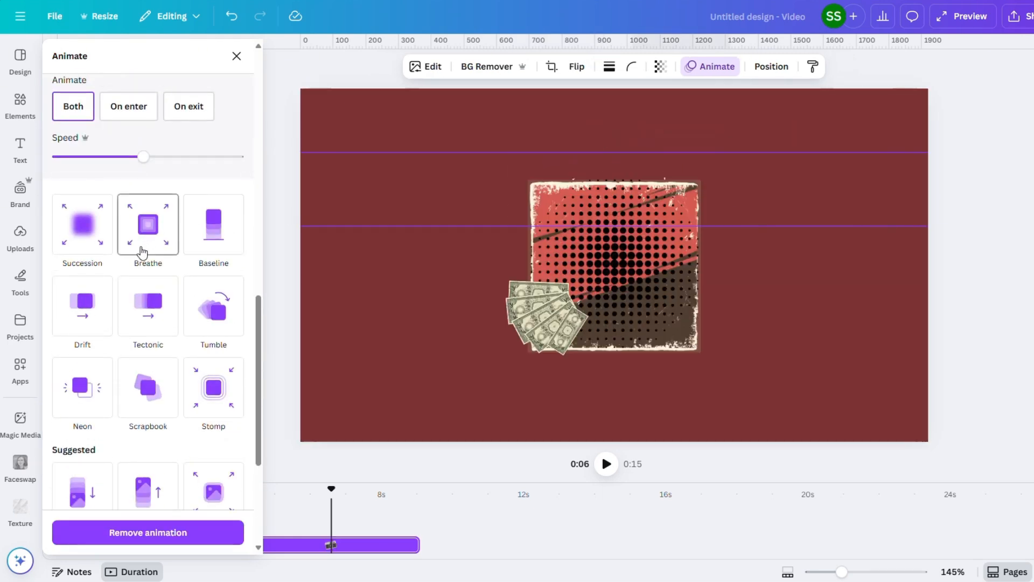
click(153, 307)
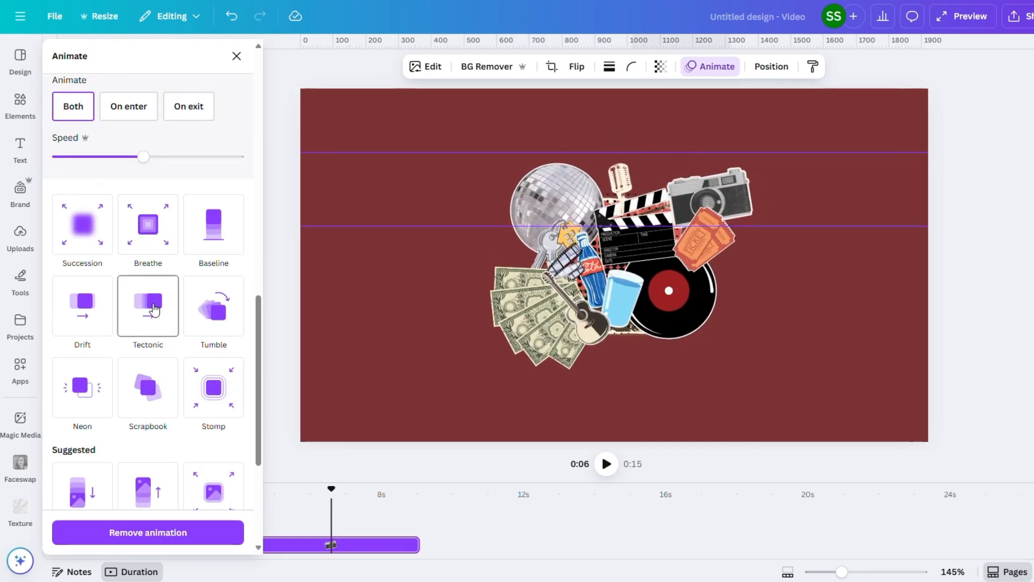
scroll(178, 350, down, 4)
click(207, 386)
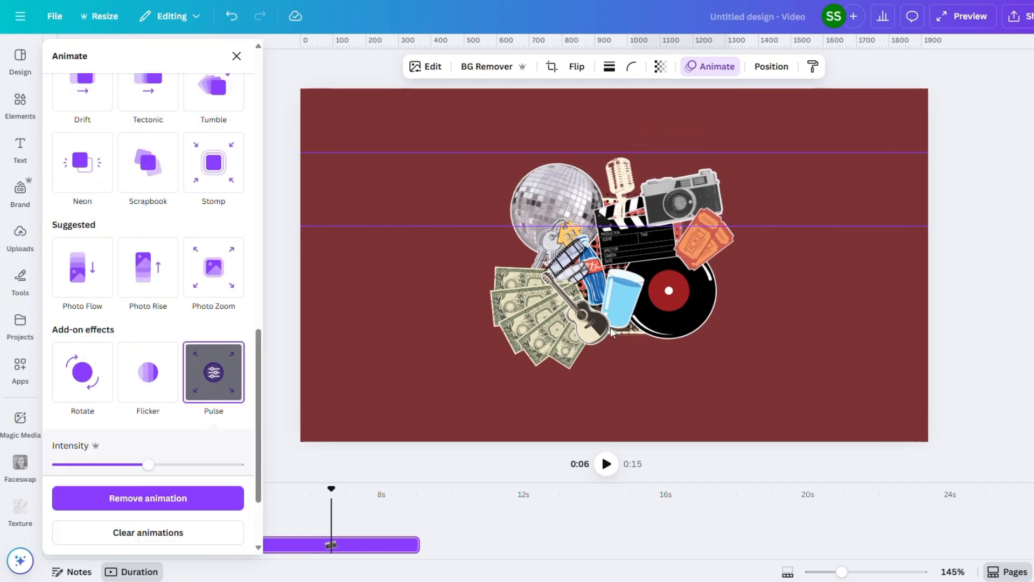
Give the orange tickets the Pulse add-on effect
click(729, 254)
scroll(212, 430, down, 4)
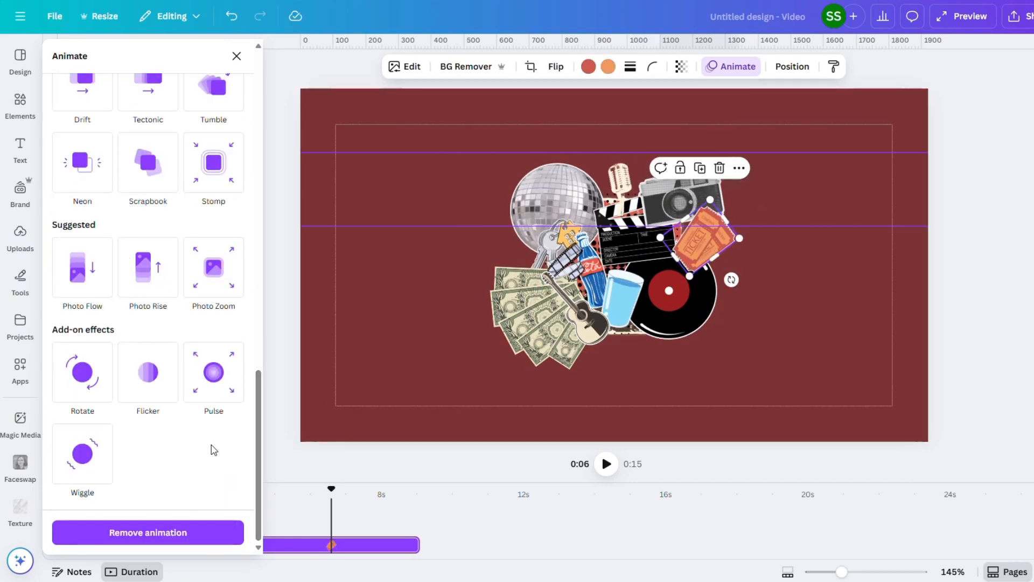
click(213, 372)
Apply the Wiggle add-on effect to the whole money fan group
click(509, 319)
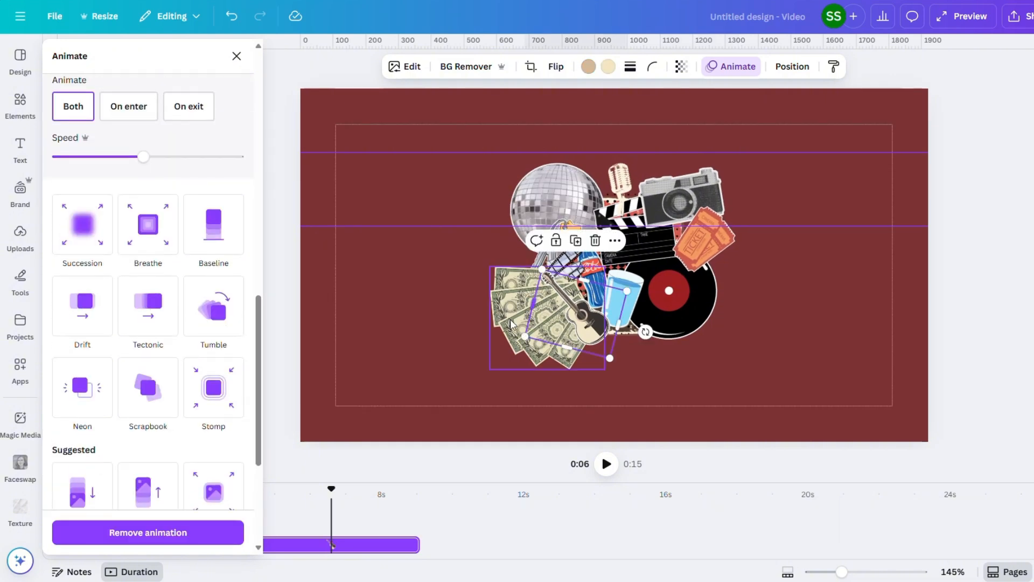
drag(256, 324, 259, 385)
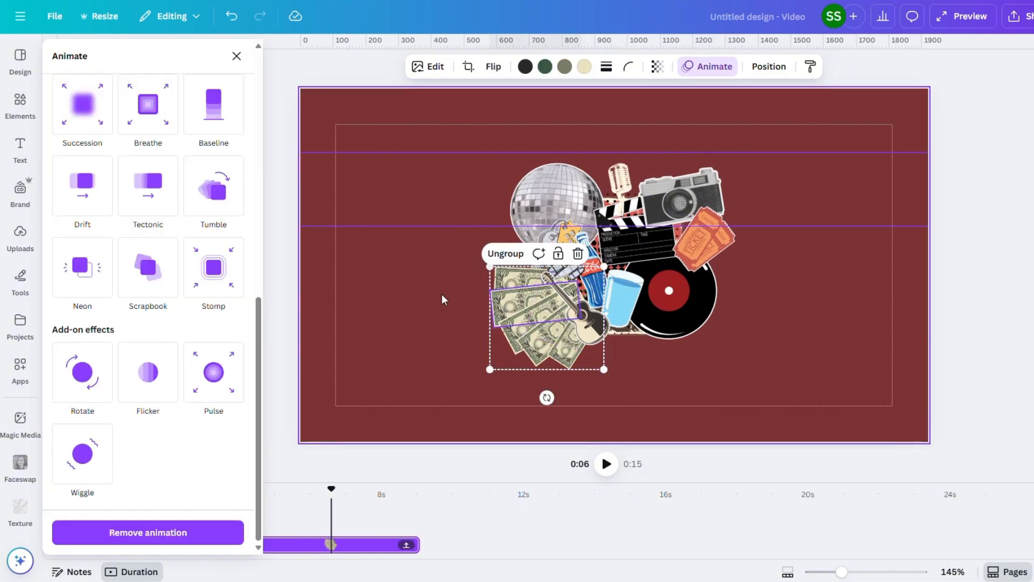
click(506, 252)
click(511, 243)
scroll(183, 415, down, 1)
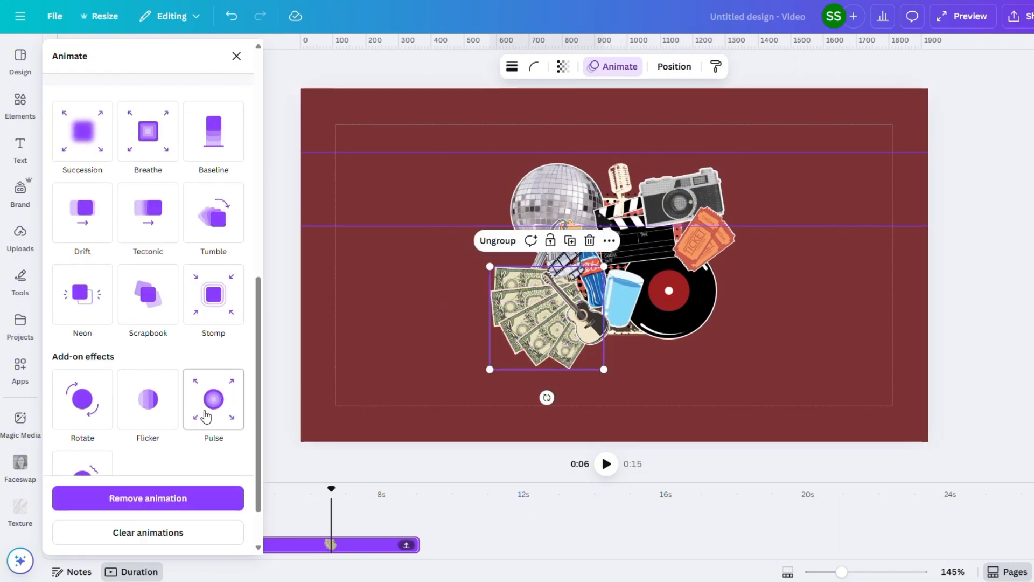
click(81, 419)
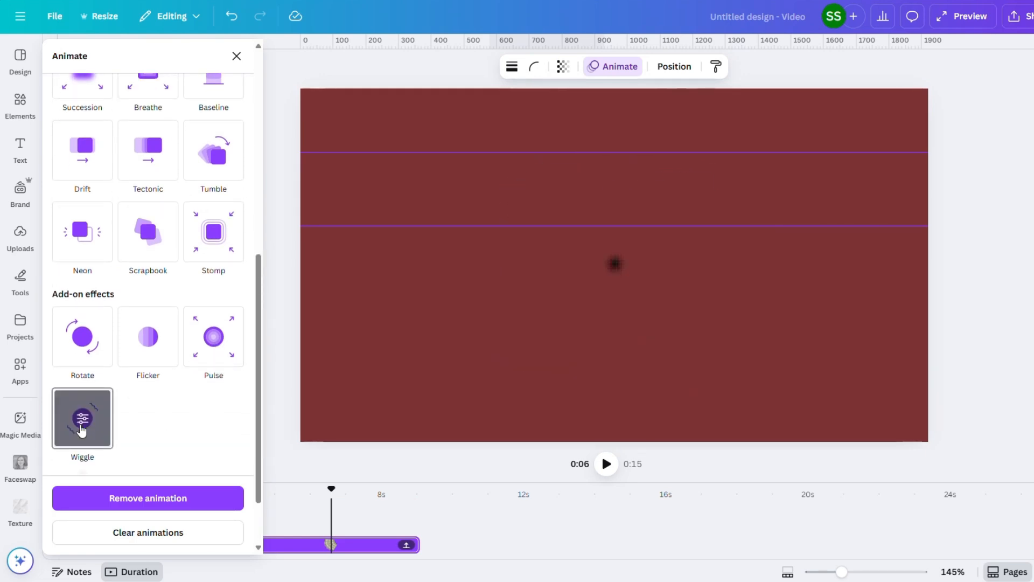
Apply the Wiggle add-on effect to the cola bottle
click(612, 296)
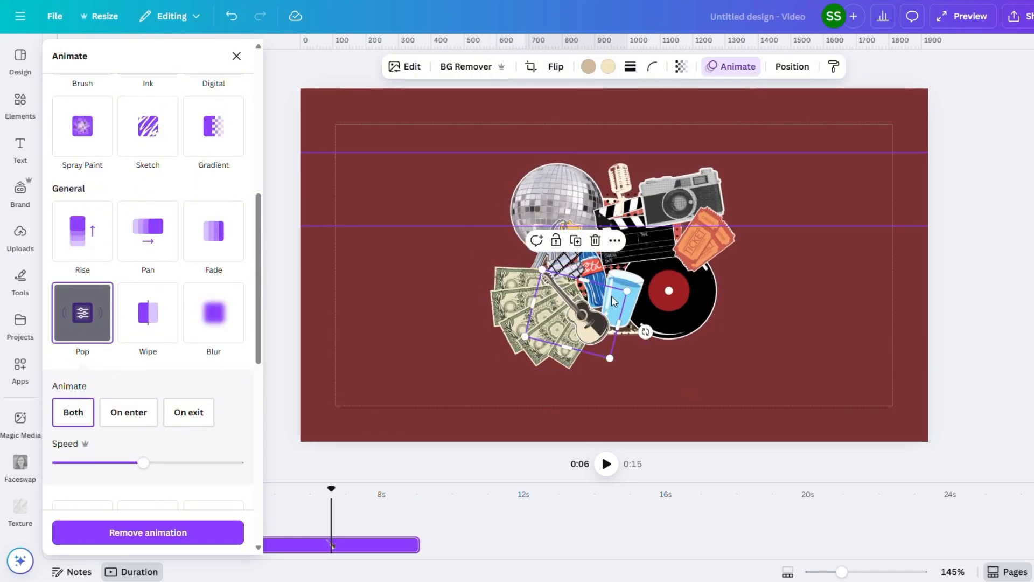
click(581, 268)
scroll(123, 322, up, 1)
scroll(245, 453, down, 8)
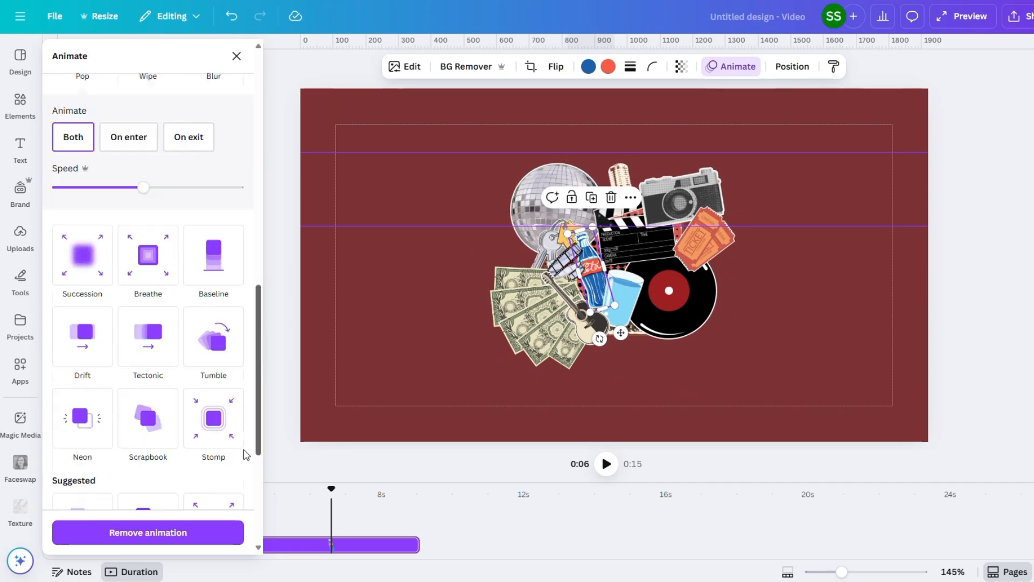
scroll(103, 474, down, 4)
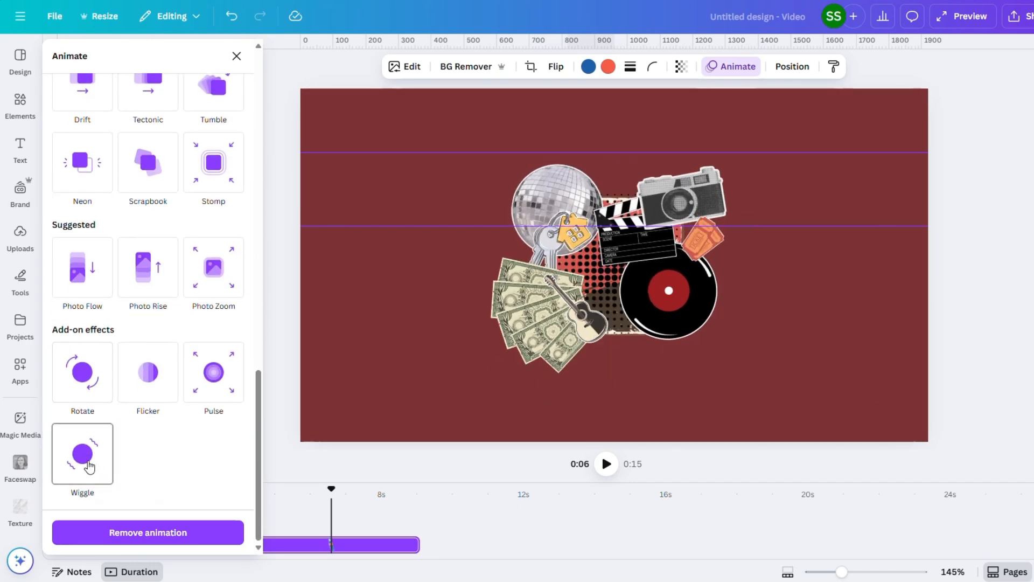
click(87, 464)
Apply the Pulse add-on effect to the keys
click(549, 241)
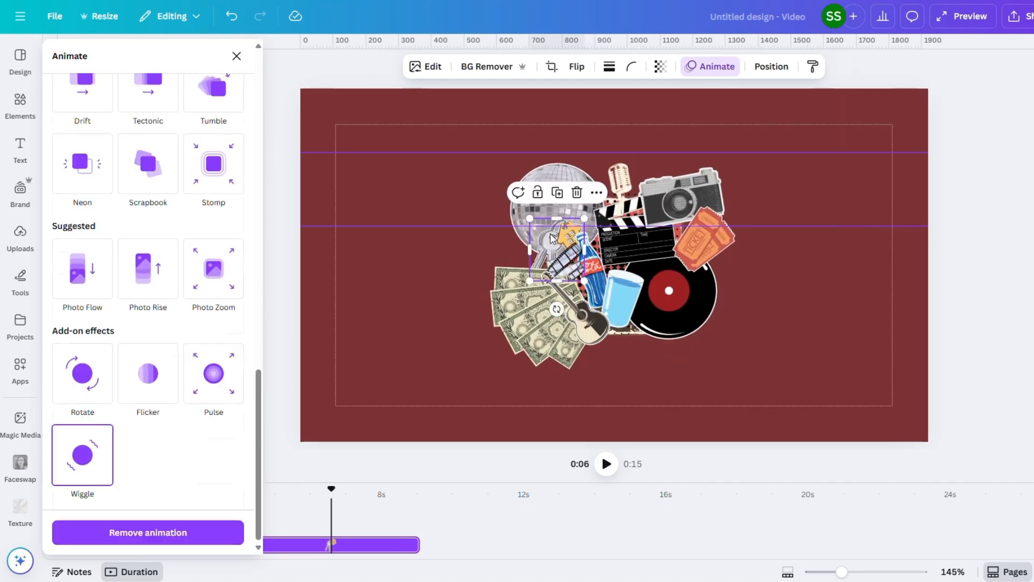
drag(259, 374, 257, 518)
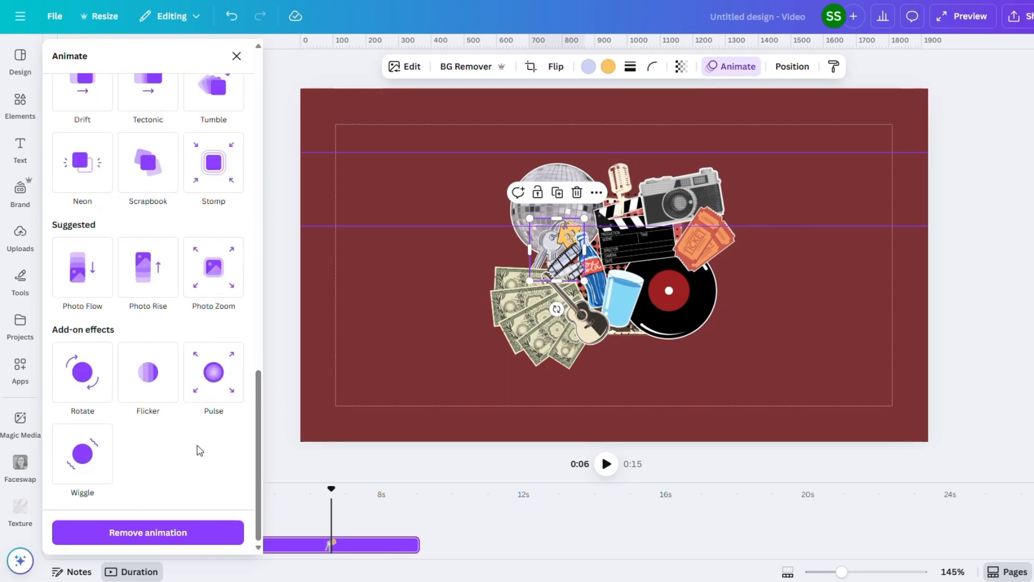
click(214, 384)
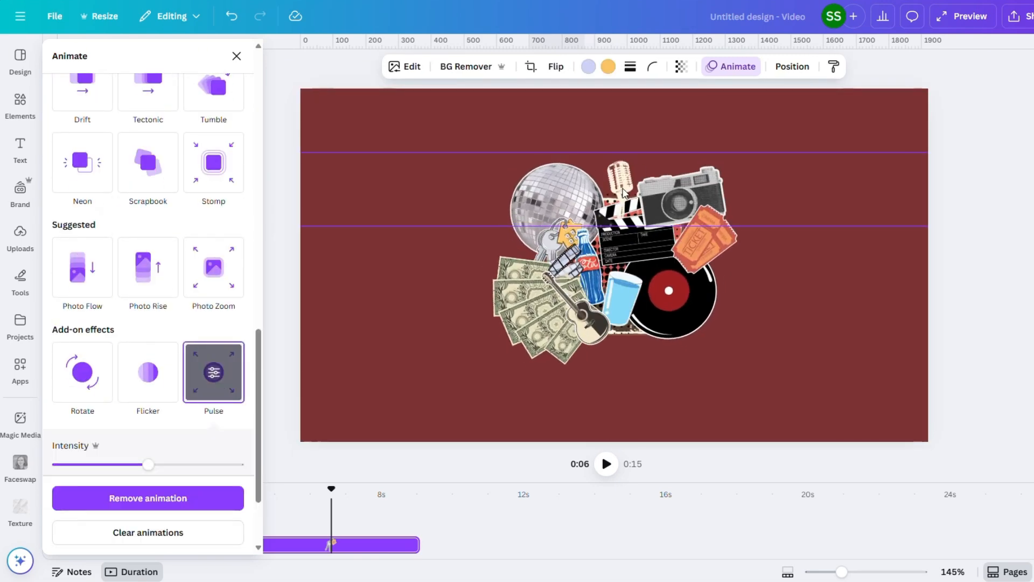
Apply the Wiggle add-on effect to the microphone
click(620, 182)
scroll(235, 506, down, 3)
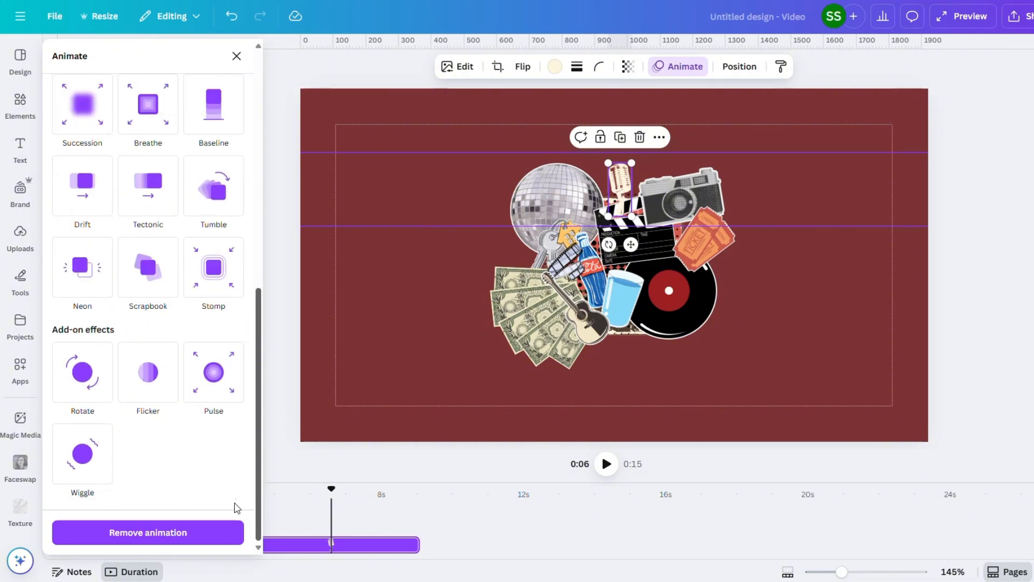
click(80, 455)
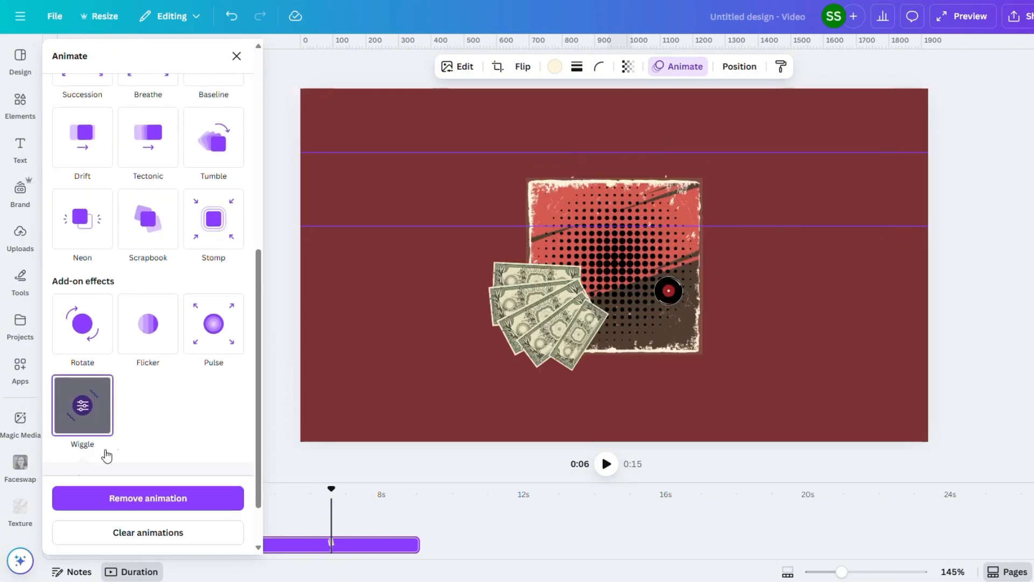
Apply the Pulse add-on effect to the blue cup
click(623, 296)
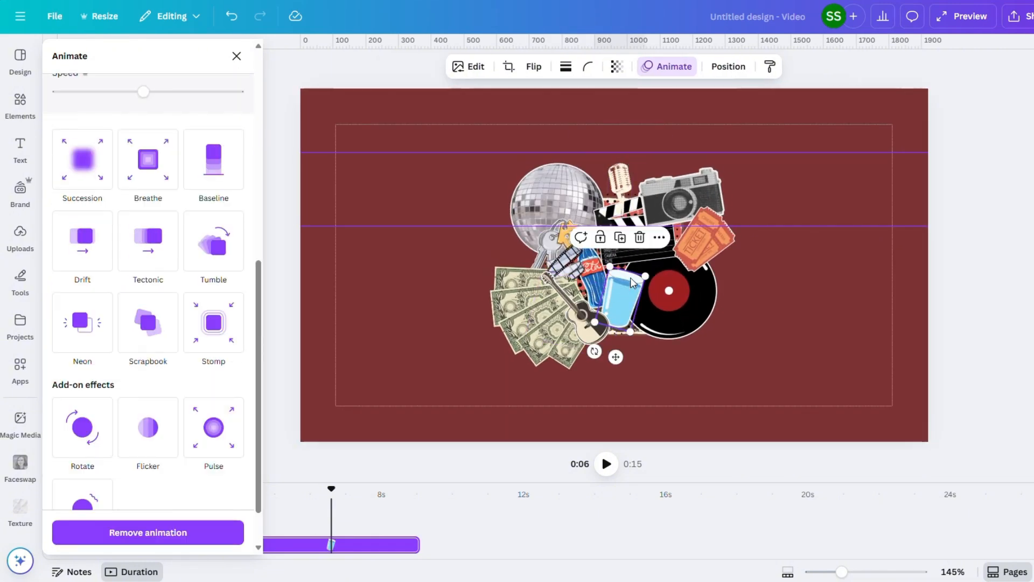
scroll(248, 366, down, 2)
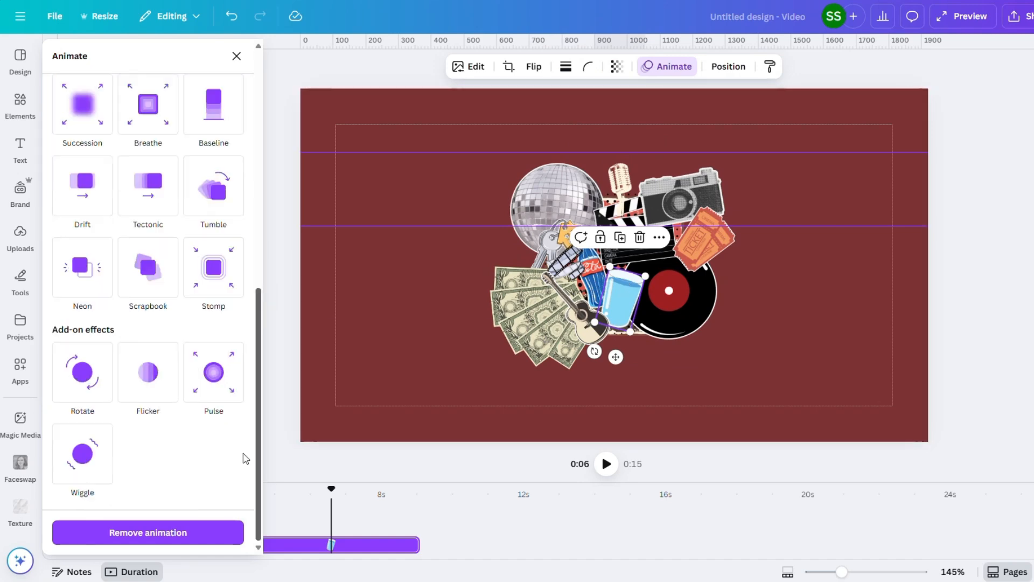
click(232, 373)
click(817, 362)
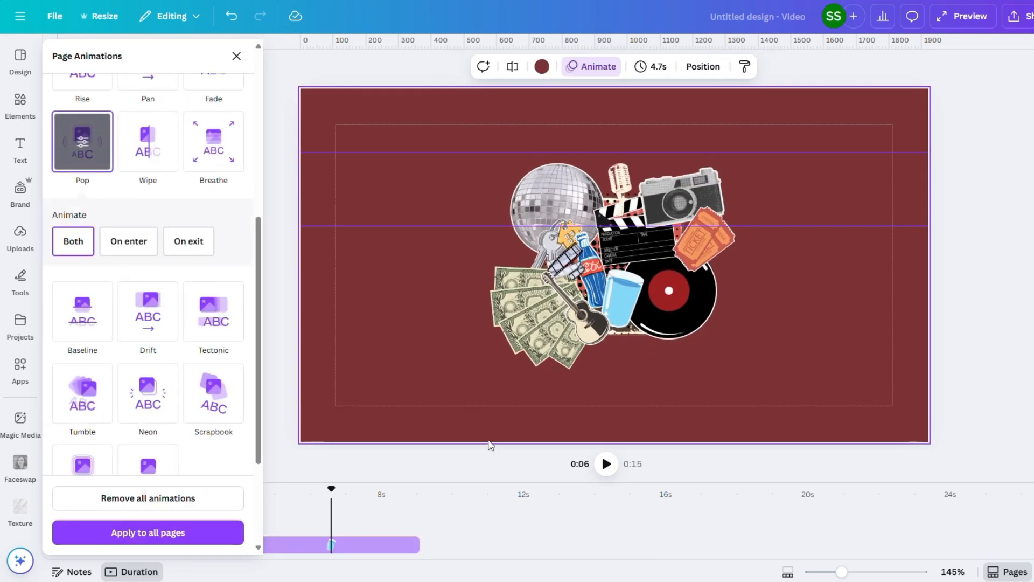
click(238, 56)
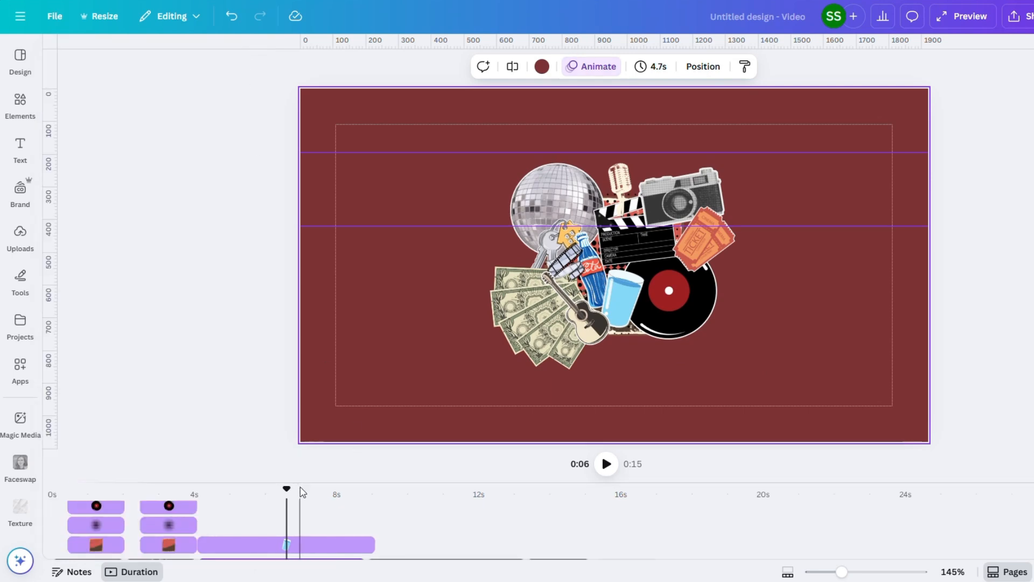
Duplicate the 4.7-second collage page and remove all animations from the copy
drag(289, 487, 217, 488)
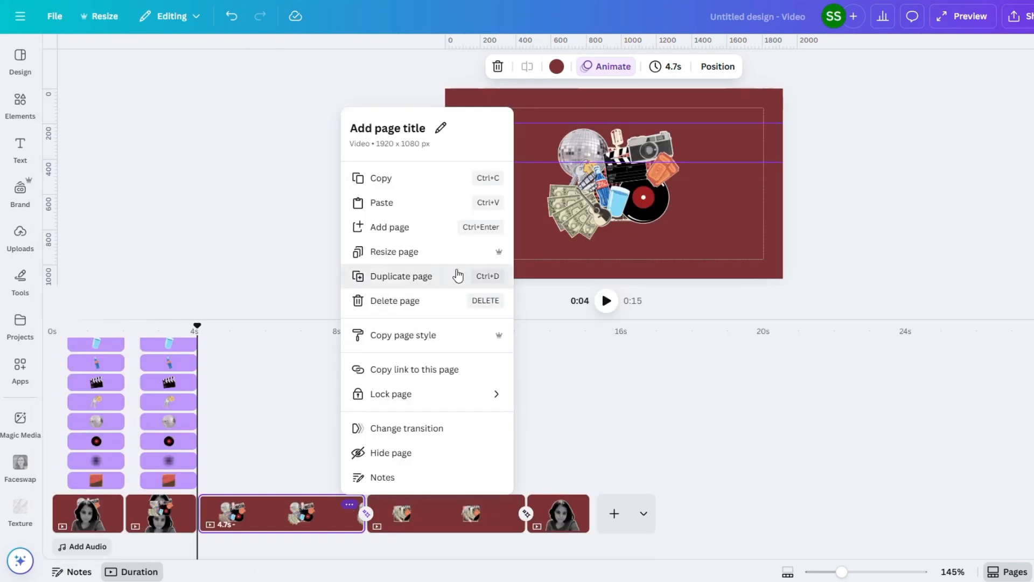
click(458, 276)
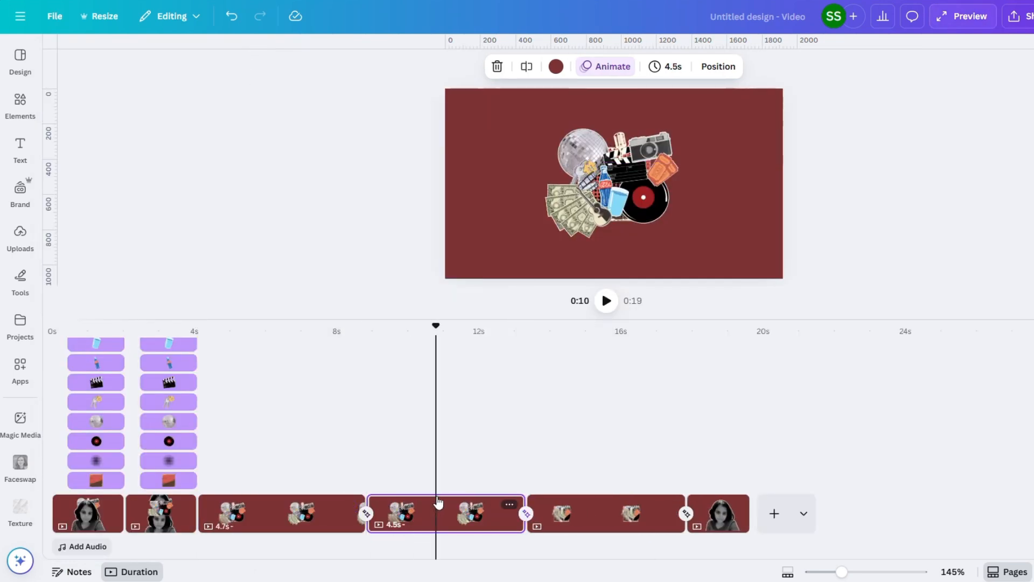
drag(438, 126, 438, 126)
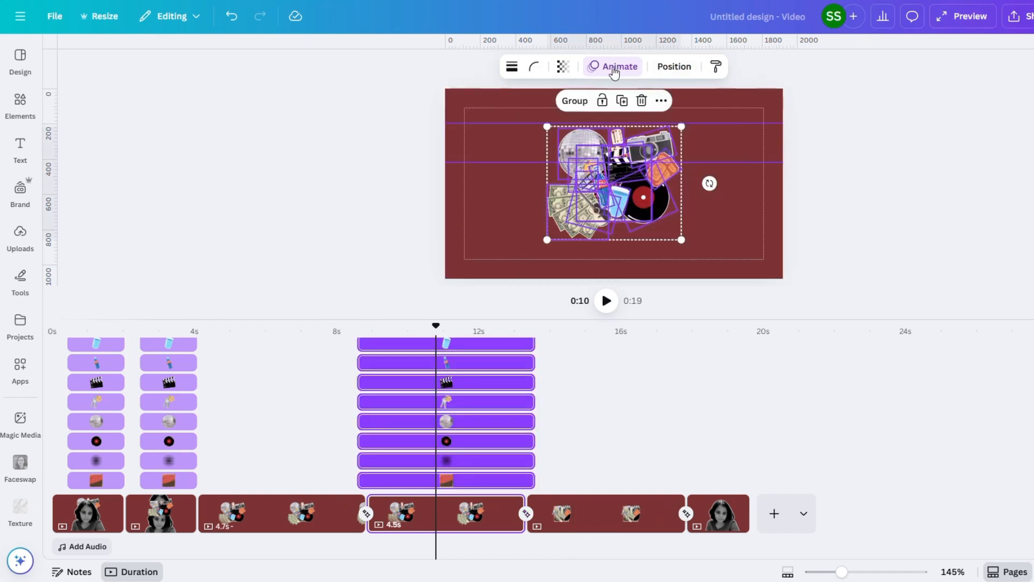
click(613, 70)
click(119, 533)
click(96, 86)
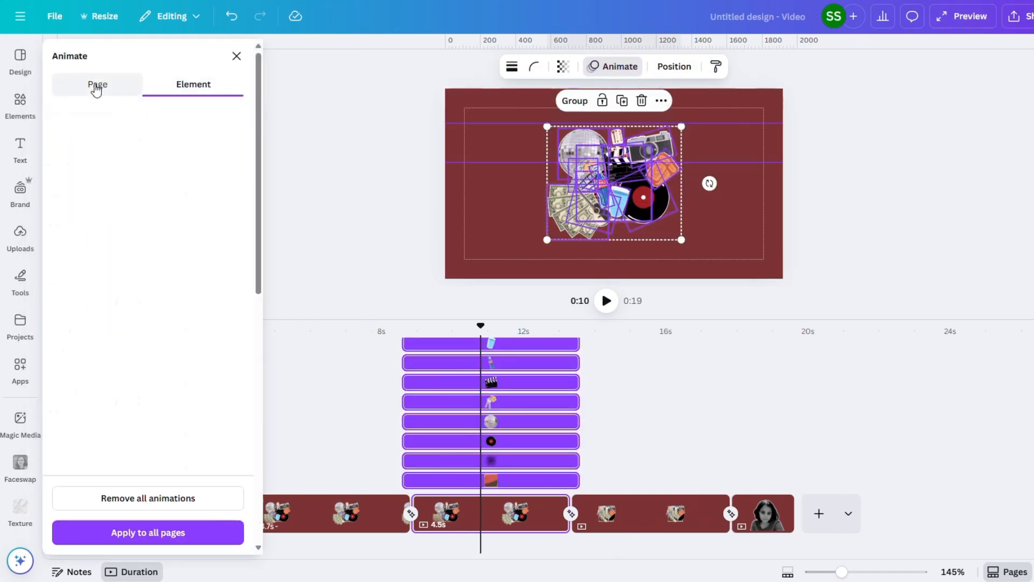
click(145, 495)
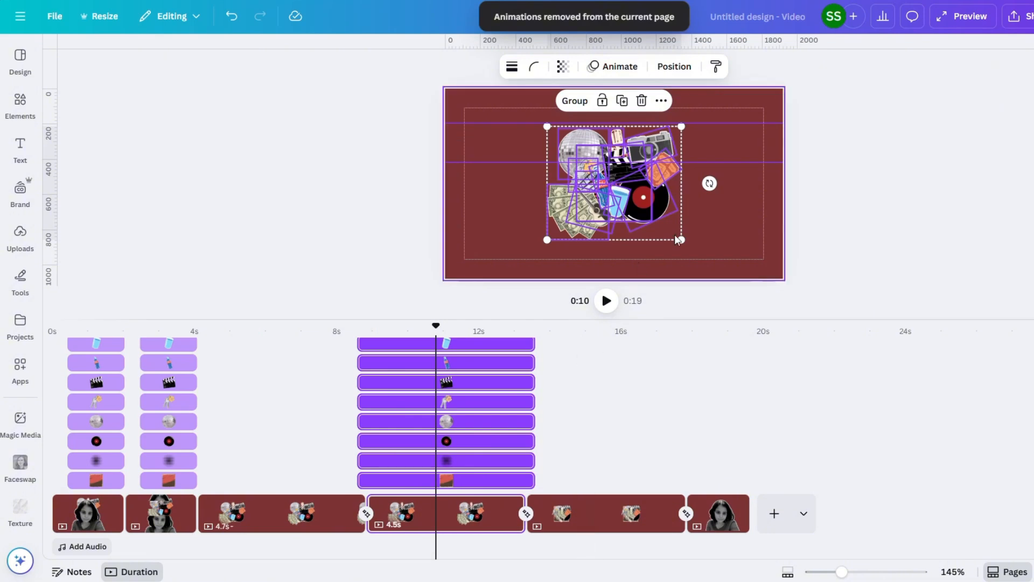
click(685, 233)
Gather the money fan, disco ball, camera, tickets and microphone toward the collage's centre on the duplicated page
drag(672, 327, 672, 485)
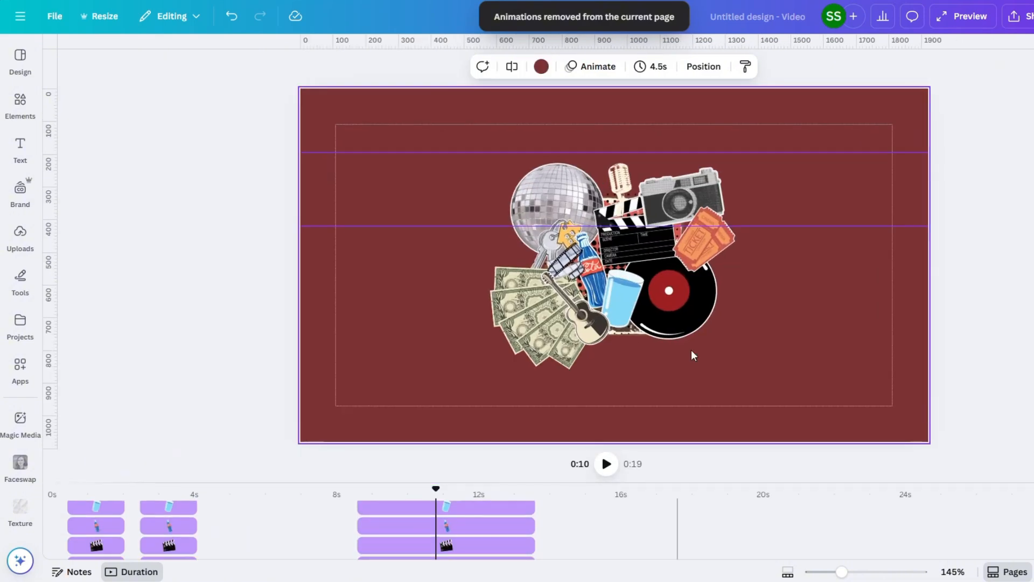
click(677, 306)
click(521, 323)
drag(521, 323, 582, 294)
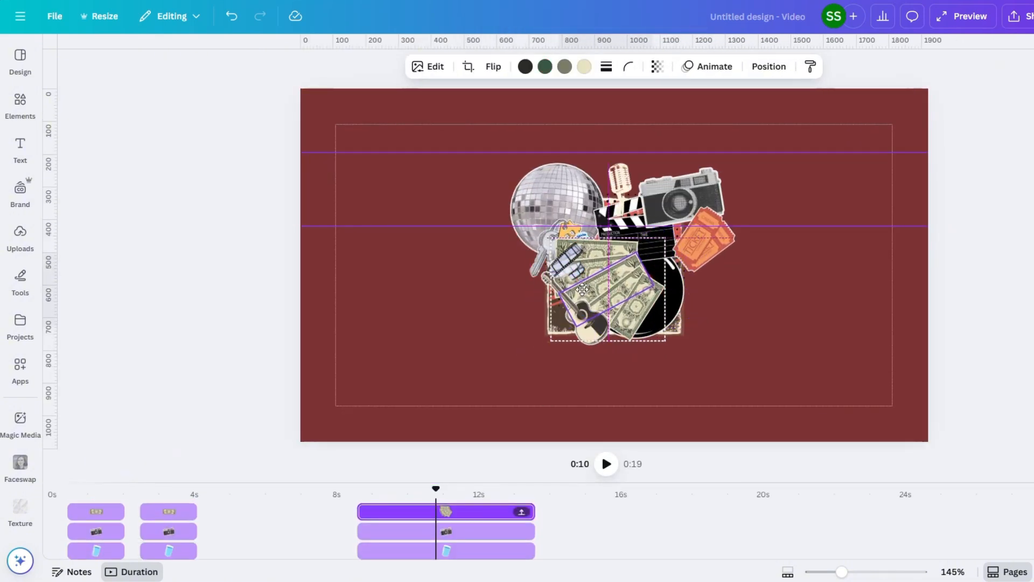
drag(548, 195, 595, 247)
drag(691, 205, 642, 258)
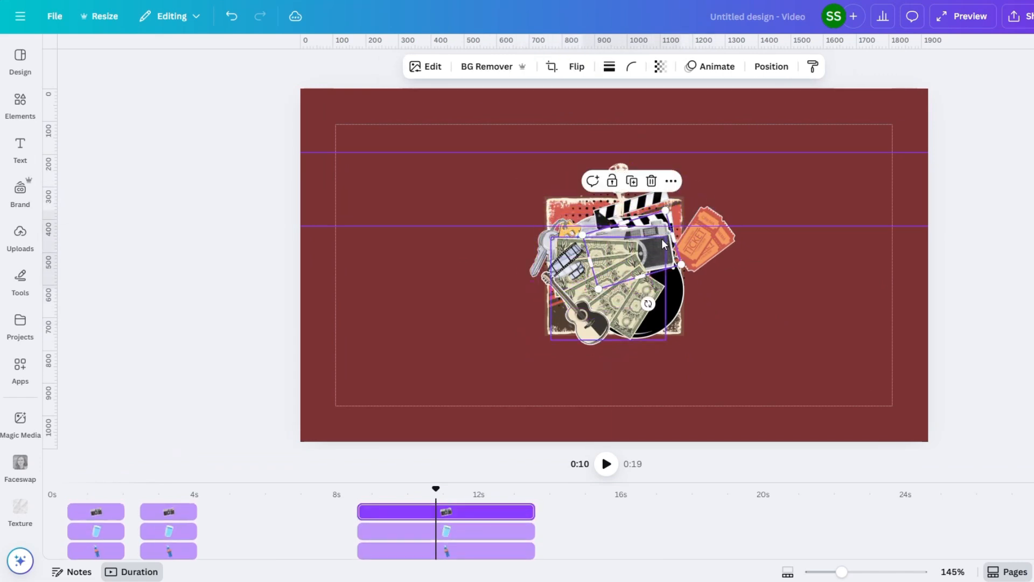
drag(699, 237, 631, 260)
drag(620, 173, 616, 233)
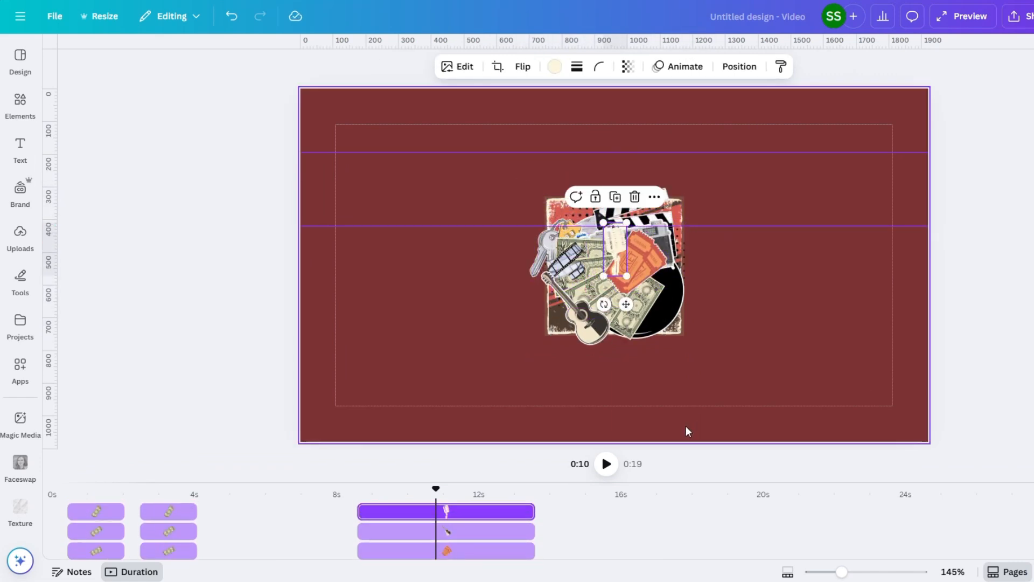
Play the video from the start of the first collage page at 4.1 seconds to check the rearrangement between pages
drag(434, 488, 494, 492)
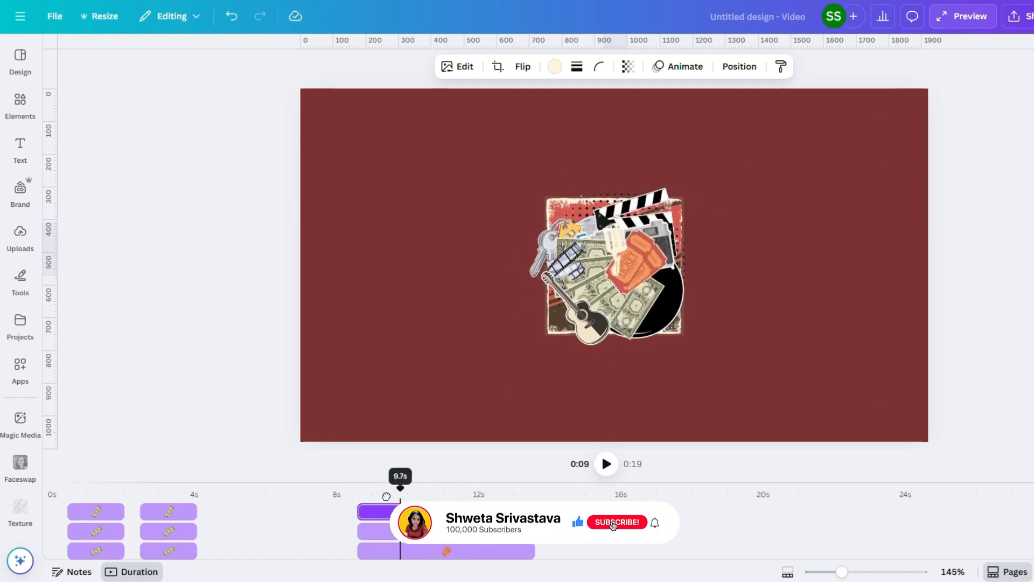
drag(386, 496, 199, 496)
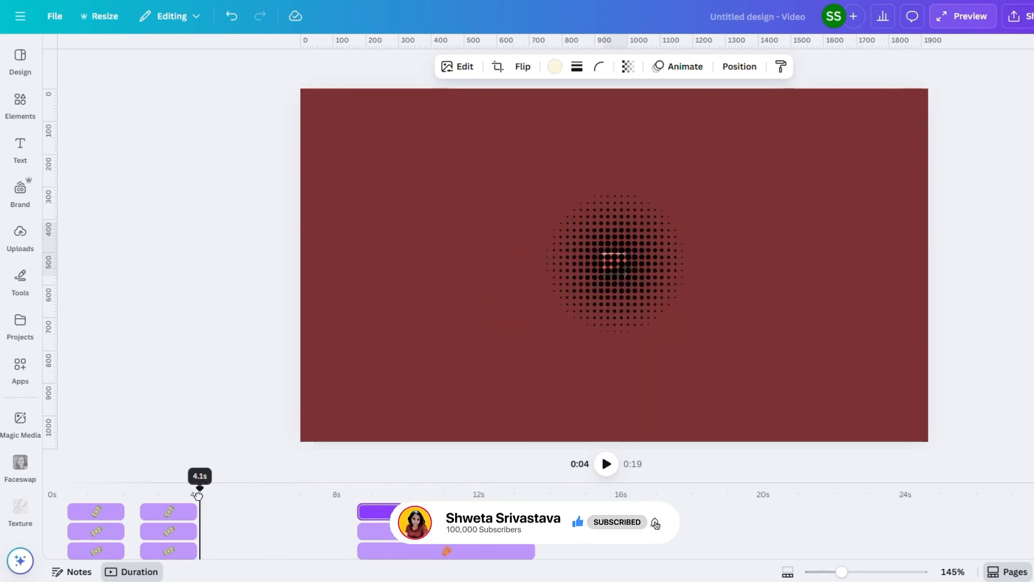
click(604, 463)
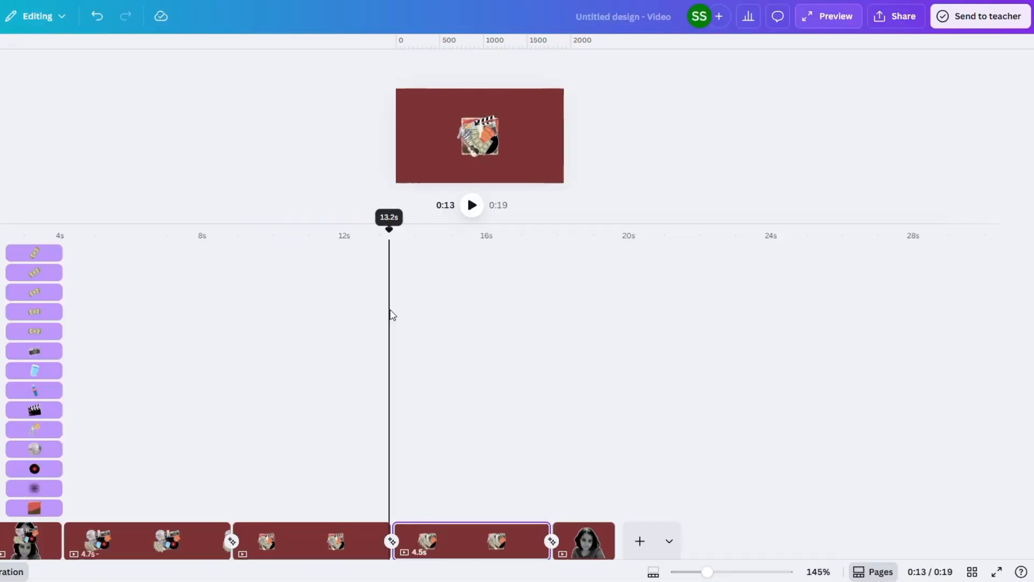
Download only pages 3–4 as an MP4 video at 1080p (HD)
click(915, 21)
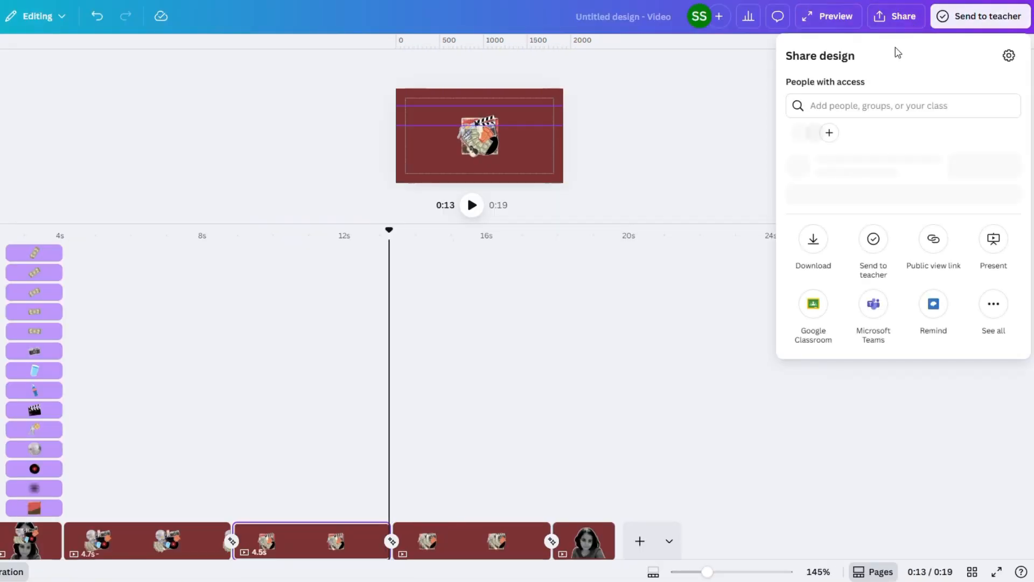
click(813, 268)
click(827, 222)
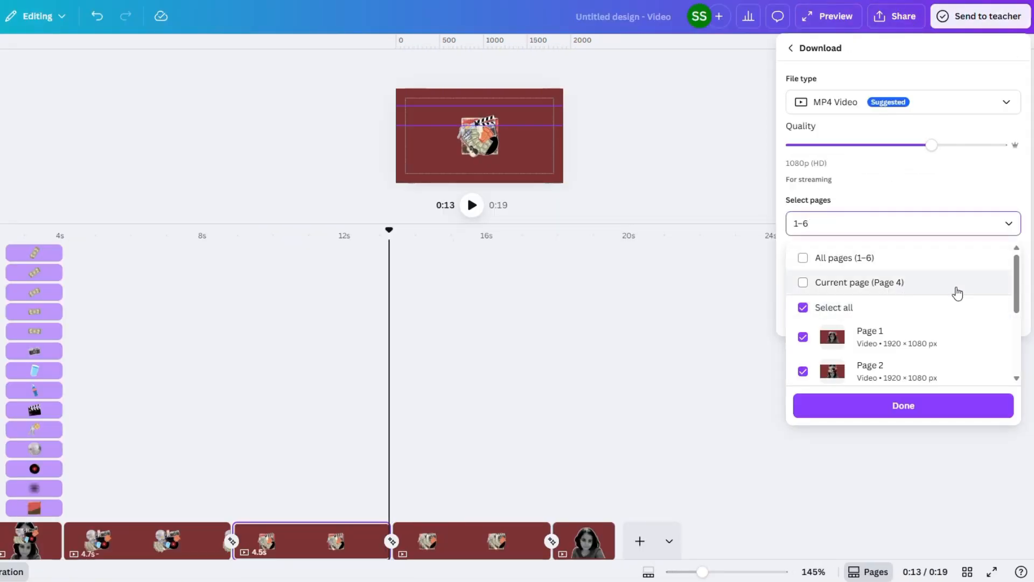
click(930, 284)
drag(1018, 286, 1016, 377)
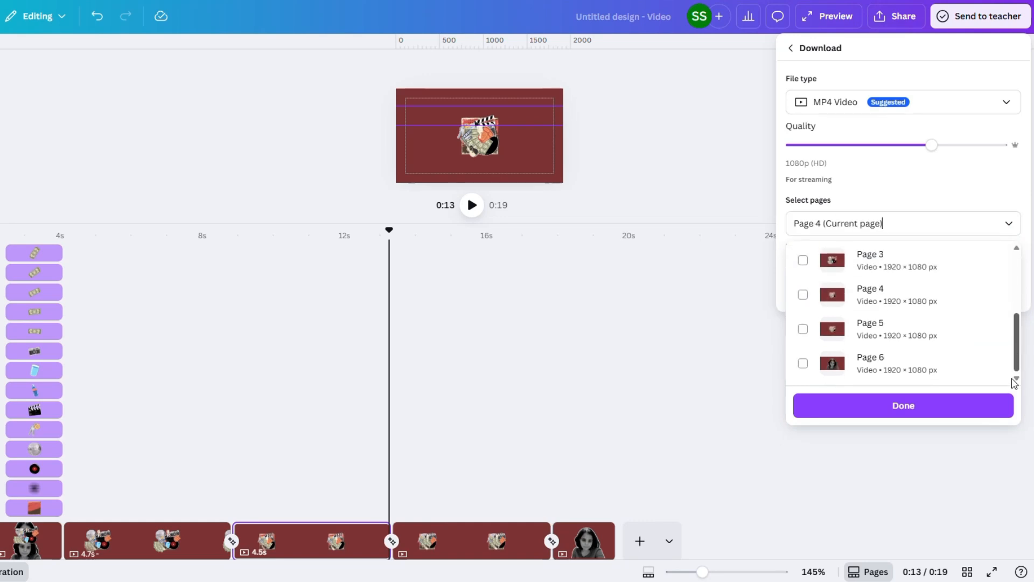
click(902, 278)
click(907, 300)
click(910, 415)
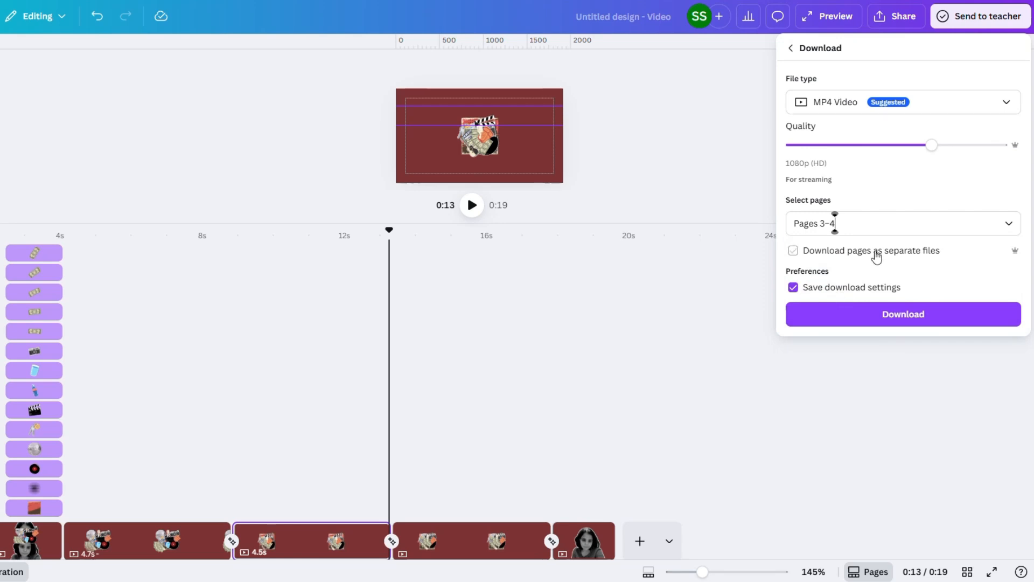
click(892, 316)
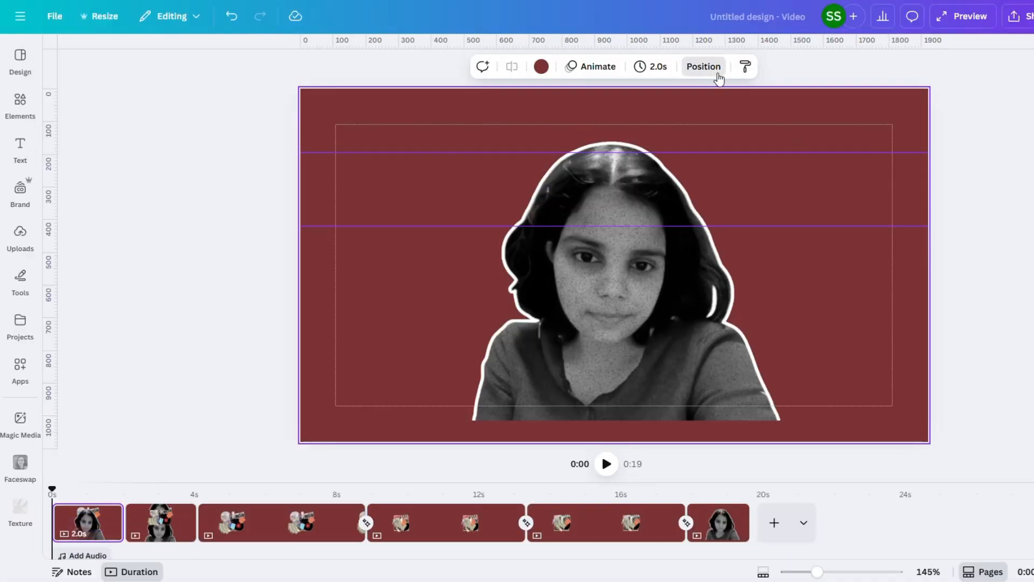
Delete all the collage objects from the first page, keeping the two portrait pieces and the background
click(717, 74)
click(127, 246)
scroll(202, 446, down, 10)
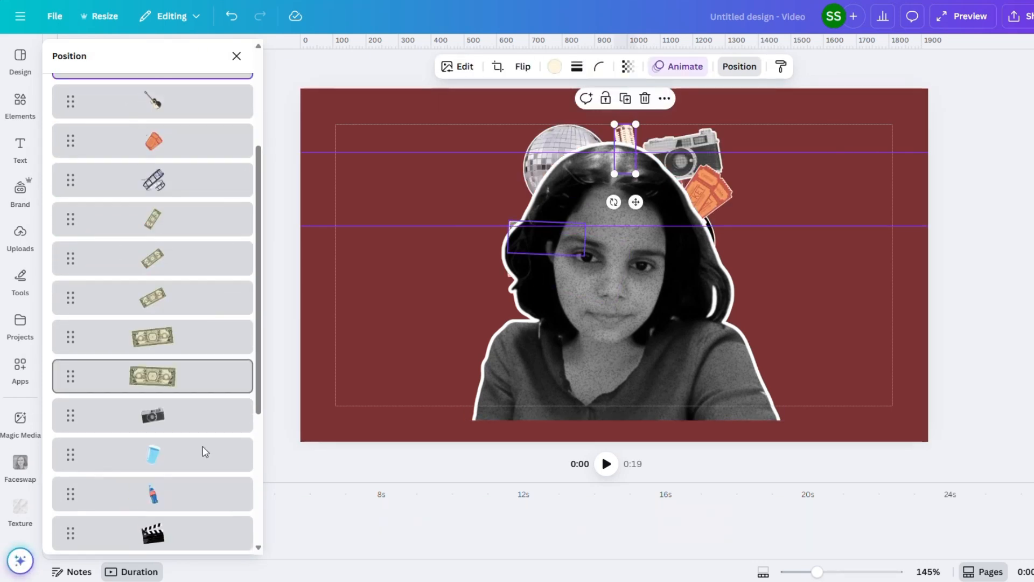
click(181, 497)
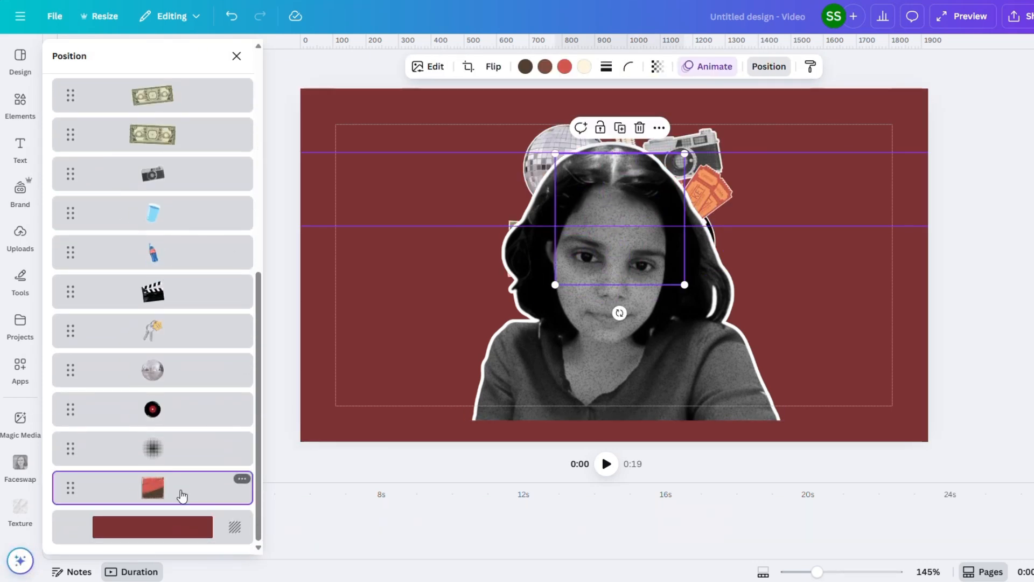
scroll(192, 291, up, 10)
shift+click(184, 243)
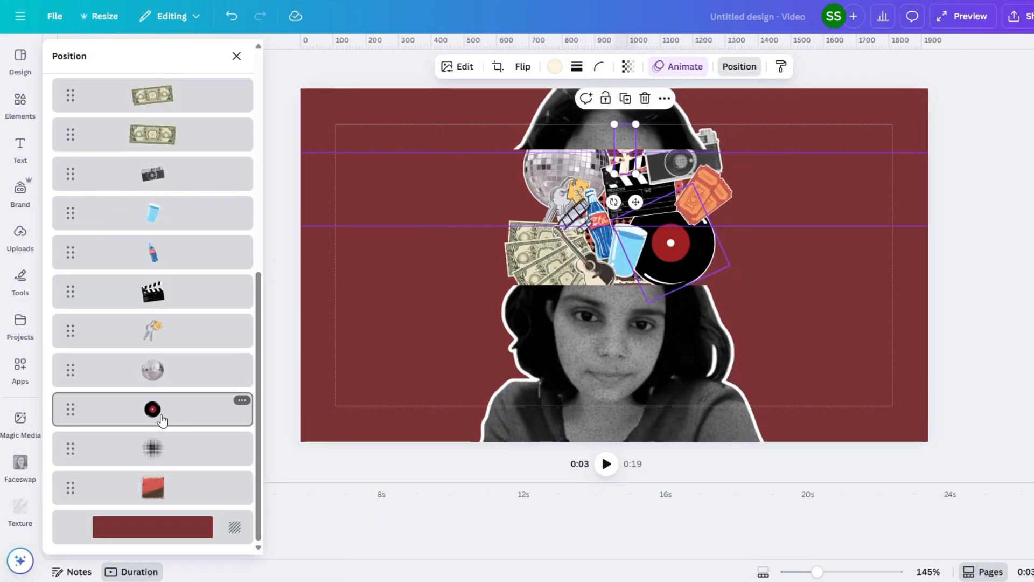
Delete all the collage objects from the second page and play the video from the beginning
shift+click(167, 493)
scroll(171, 501, up, 8)
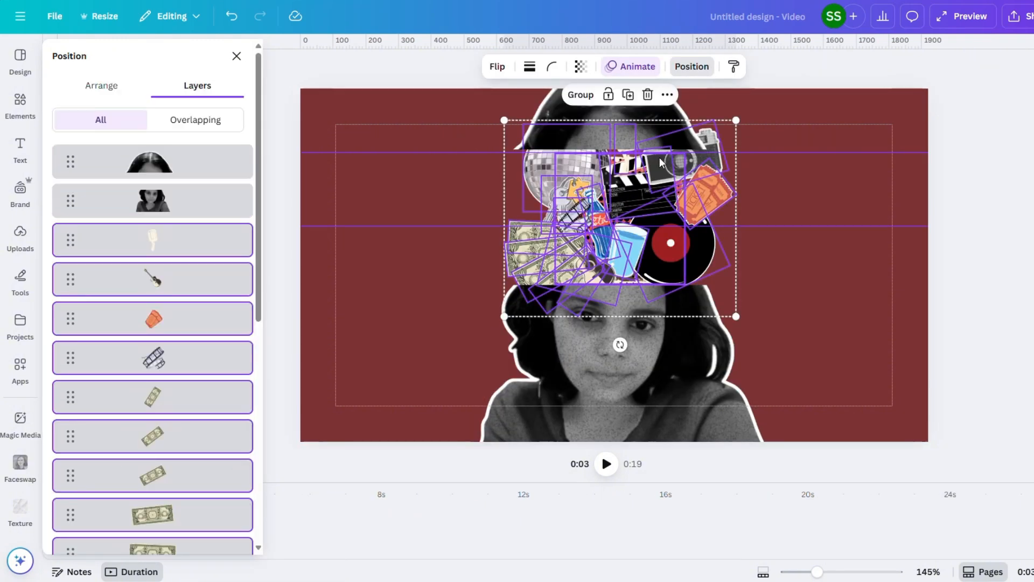
click(651, 94)
click(849, 224)
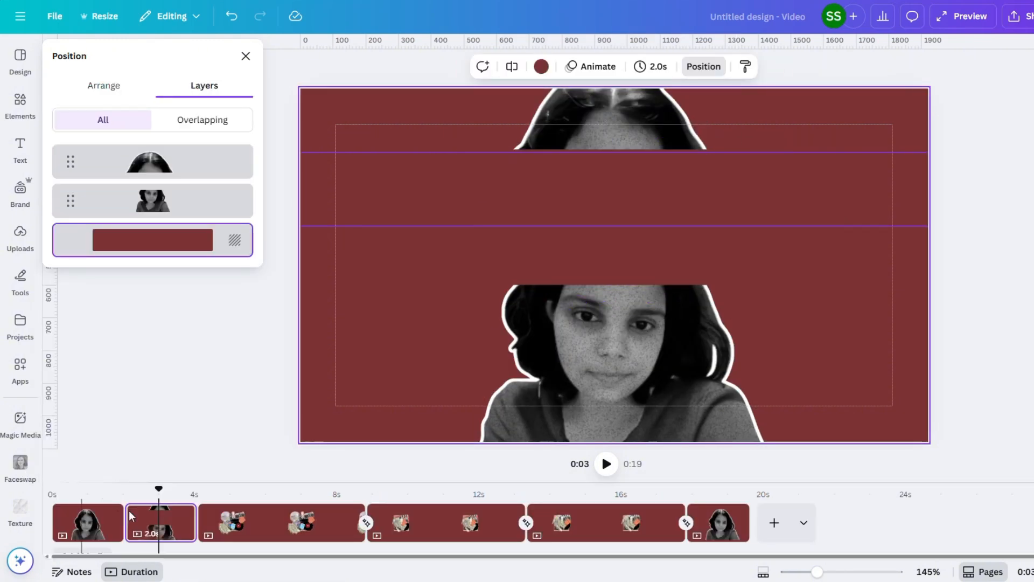
drag(160, 491, 52, 491)
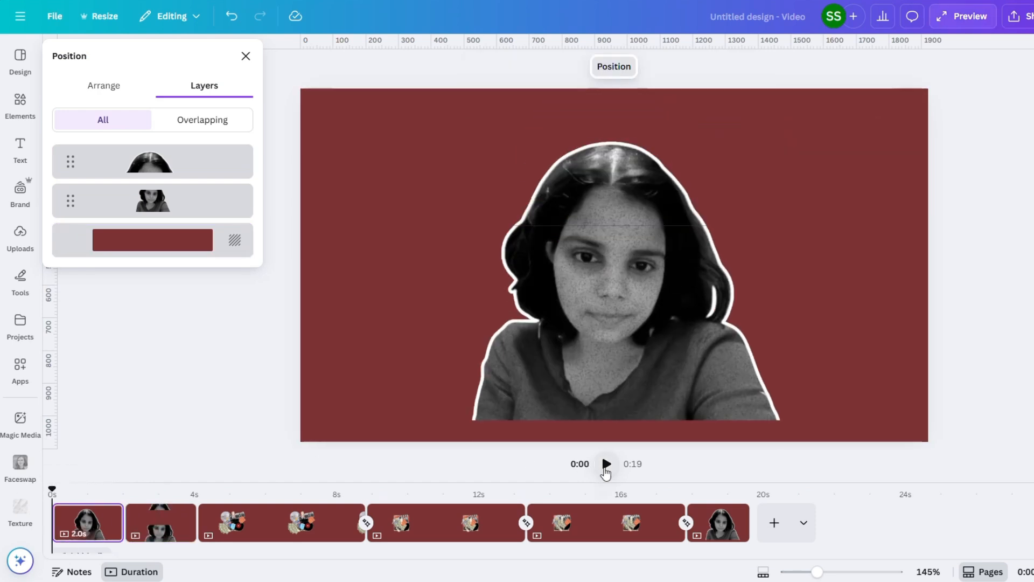
click(605, 466)
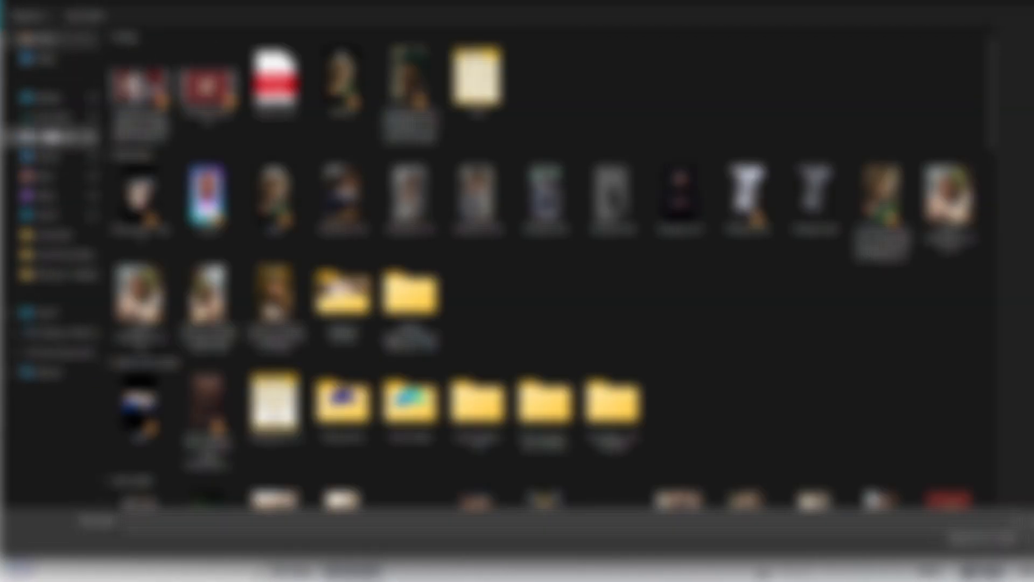
Upload the downloaded collage video, add it to the first page and move its layer beneath both portrait pieces
click(140, 91)
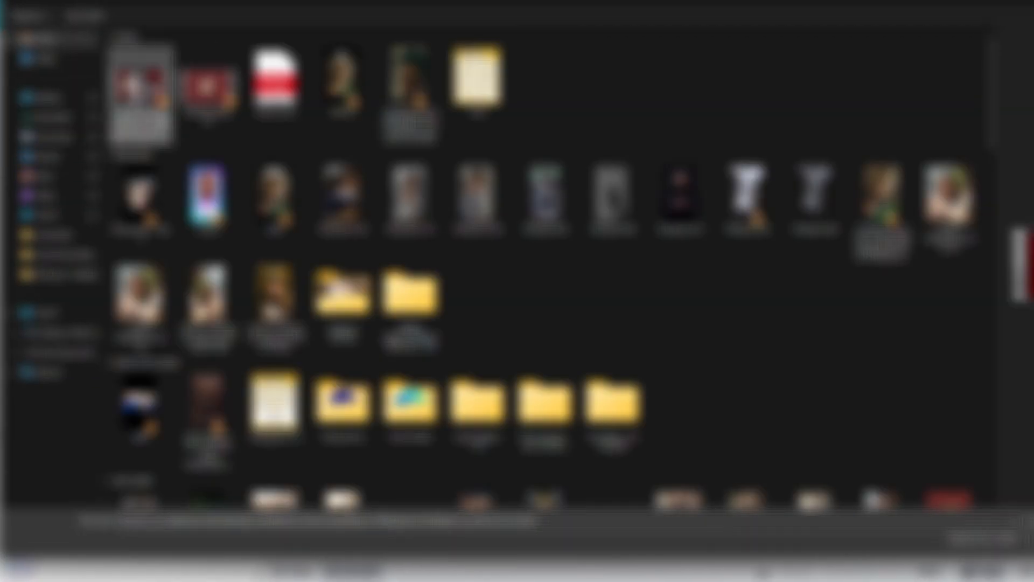
click(208, 89)
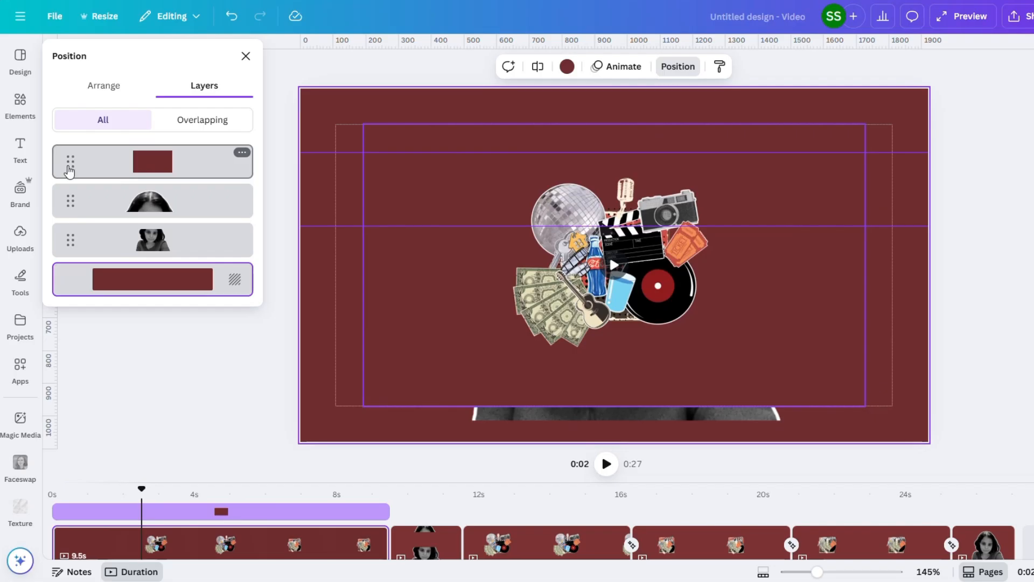
drag(69, 166, 64, 254)
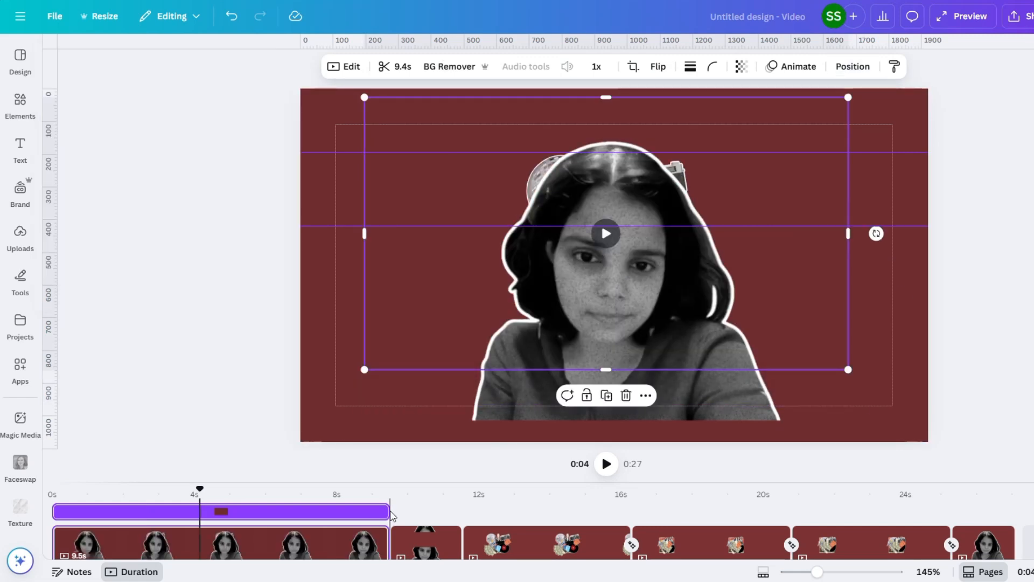
Shorten the collage video clip on the first page and trim it to 4.8 seconds
drag(383, 513, 45, 493)
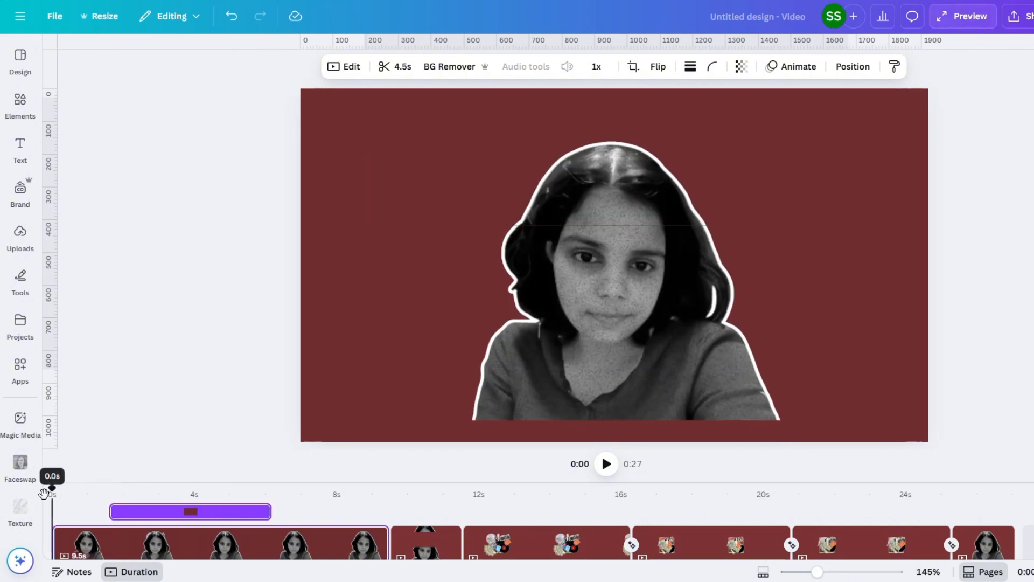
click(395, 66)
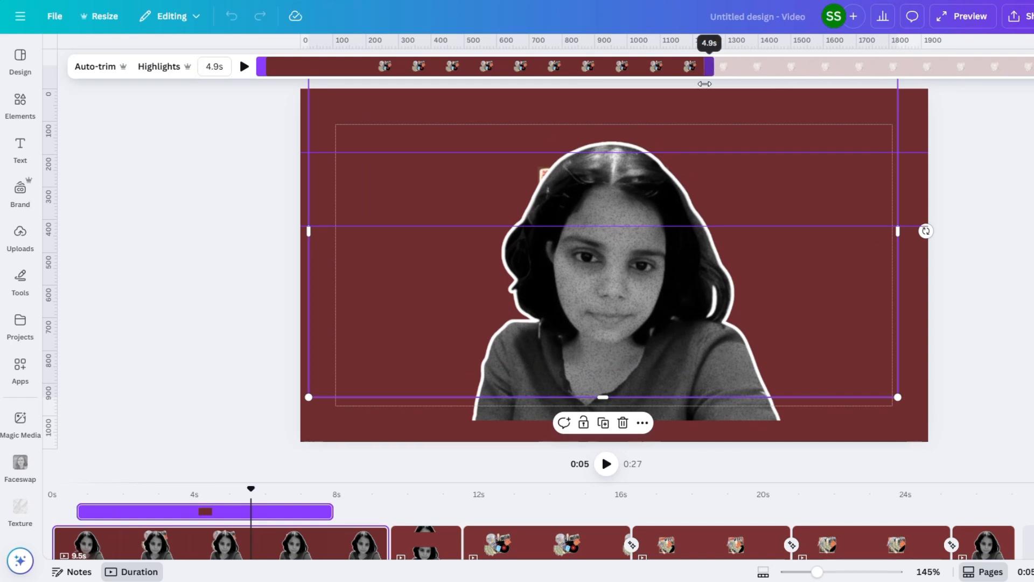
mouse_move(261, 66)
mouse_down()
mouse_move(360, 60)
mouse_move(279, 66)
mouse_up()
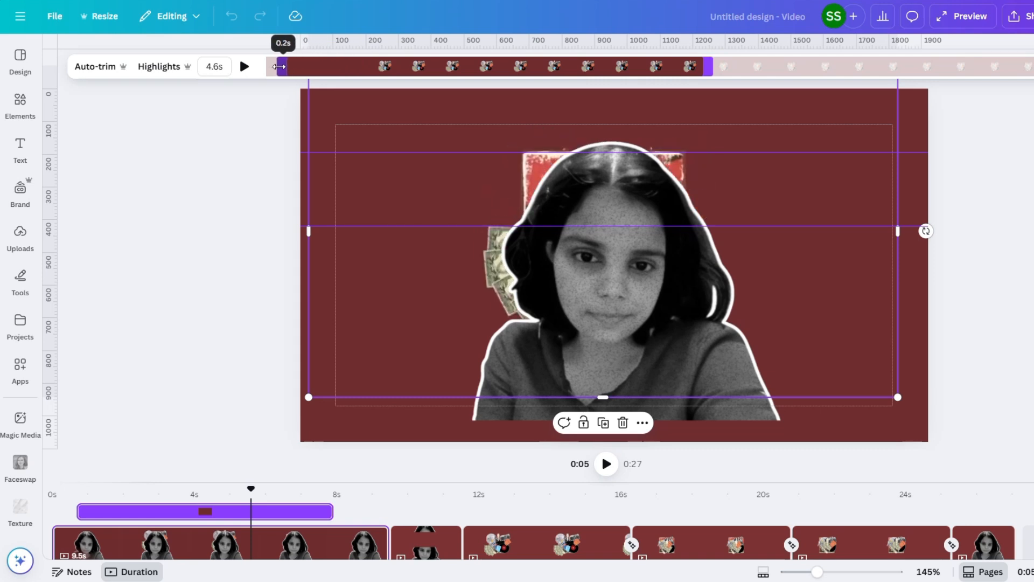
click(1033, 67)
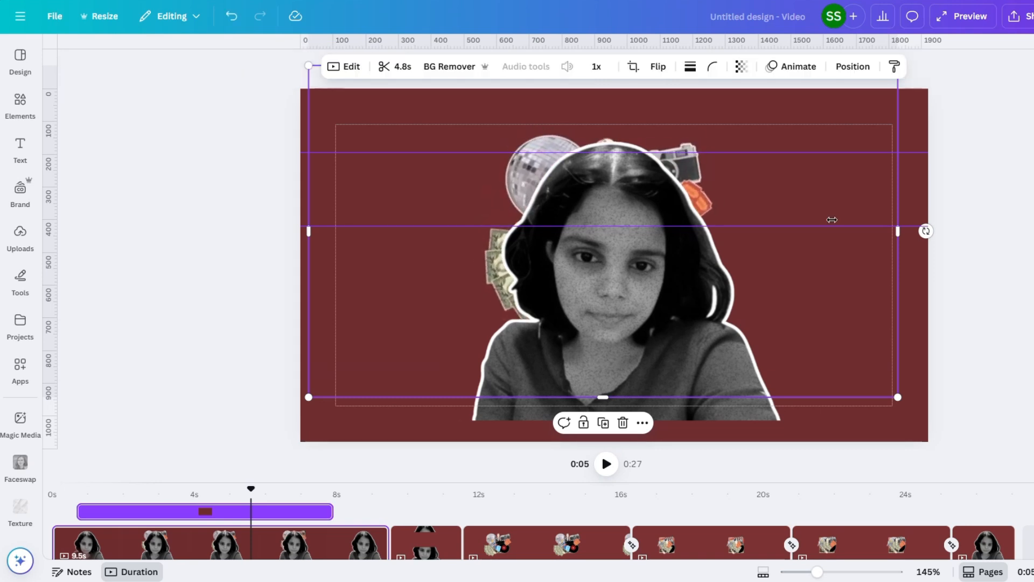
Duplicate the collage video clip on the first page and move the copy onto the second page
click(264, 516)
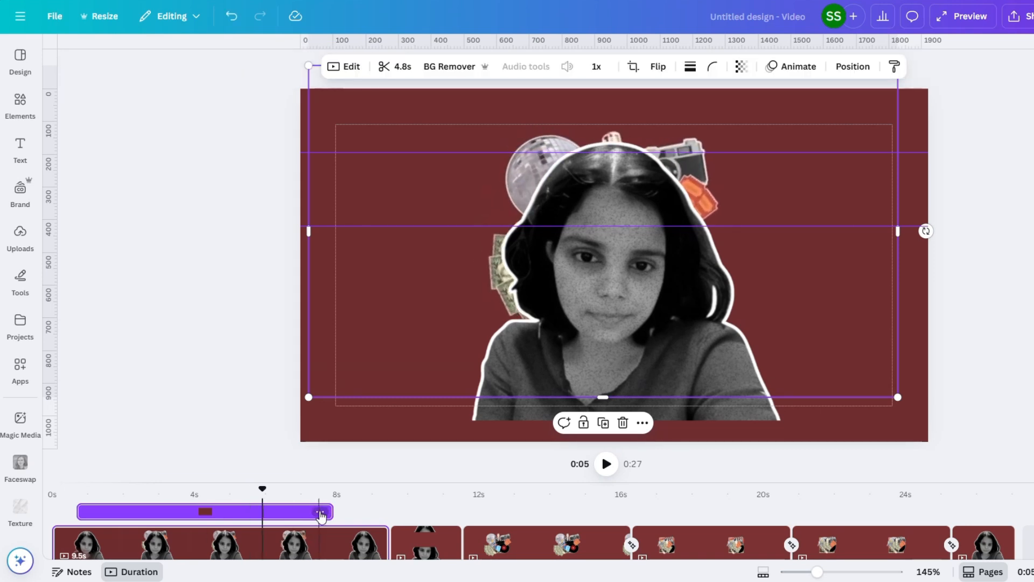
right_click(321, 515)
click(387, 208)
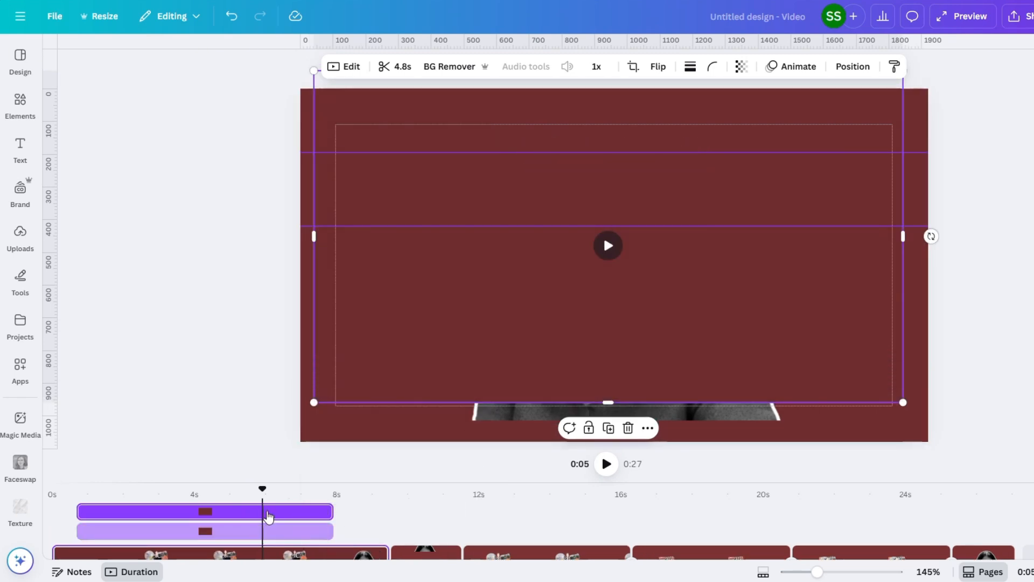
drag(269, 516, 351, 521)
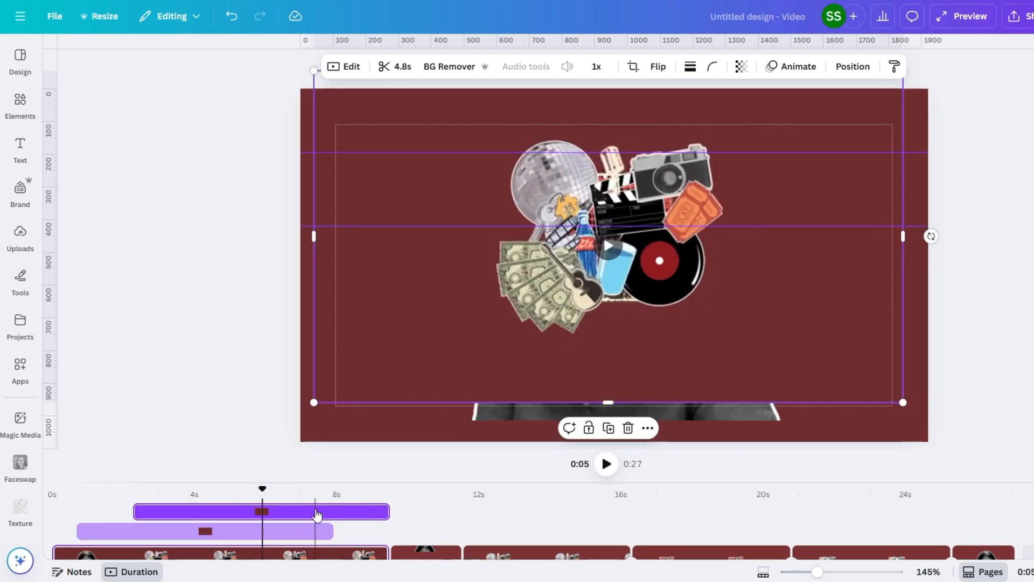
drag(509, 309, 421, 558)
Trim the second page's collage clip to start just before the first page's clip ends, and extend its end point further
click(395, 66)
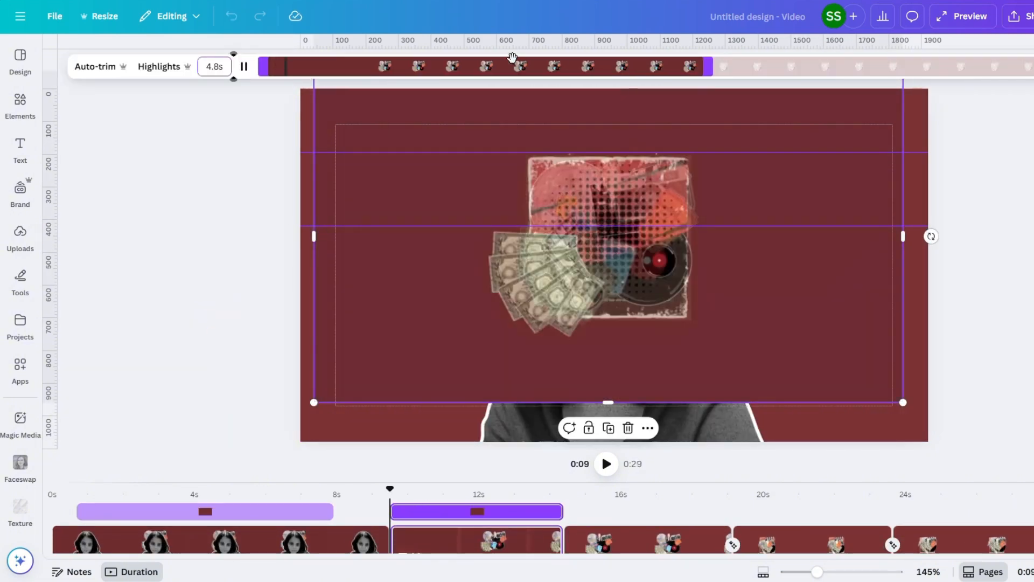
drag(267, 66, 728, 68)
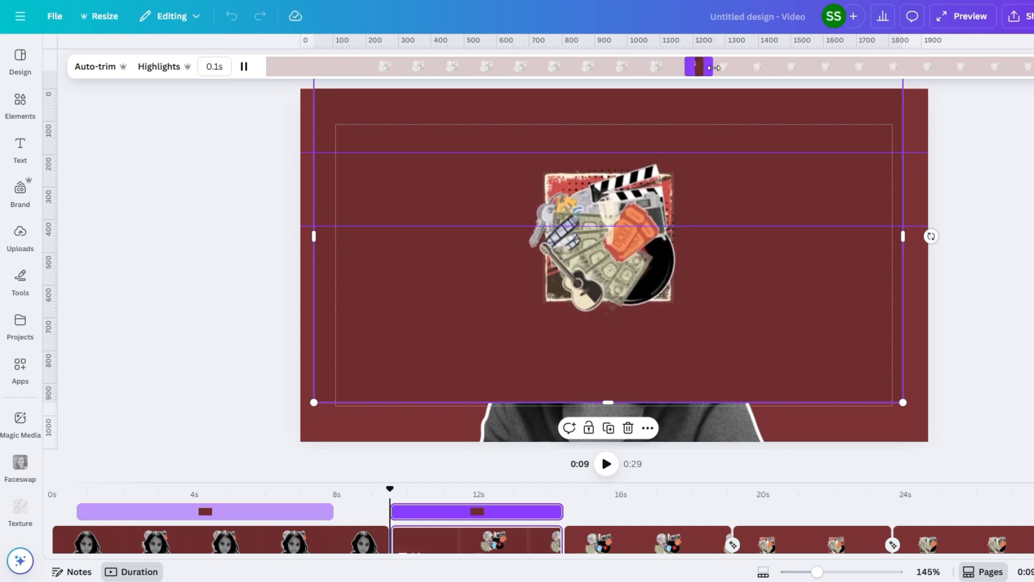
drag(690, 66, 634, 67)
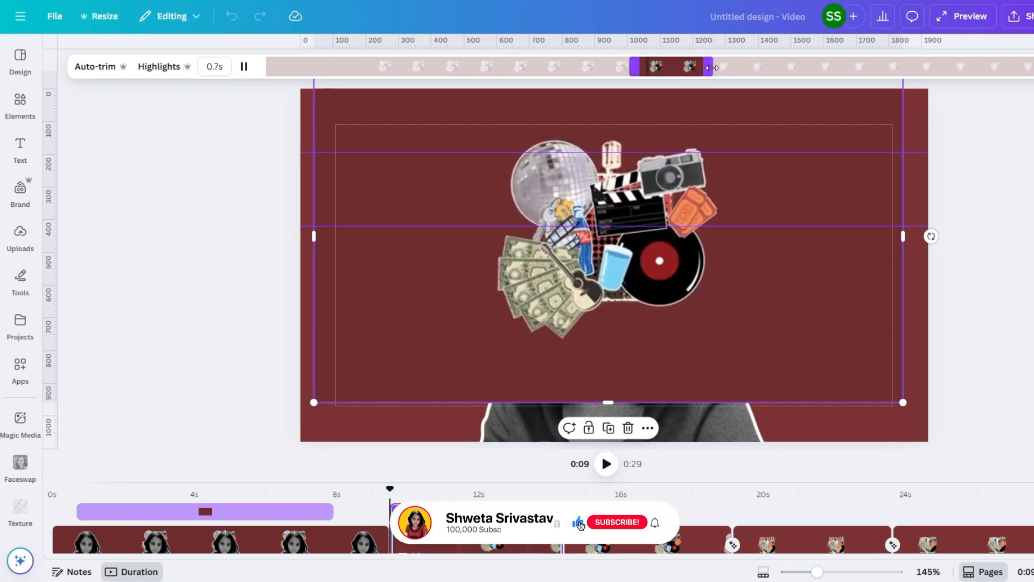
drag(712, 68, 869, 68)
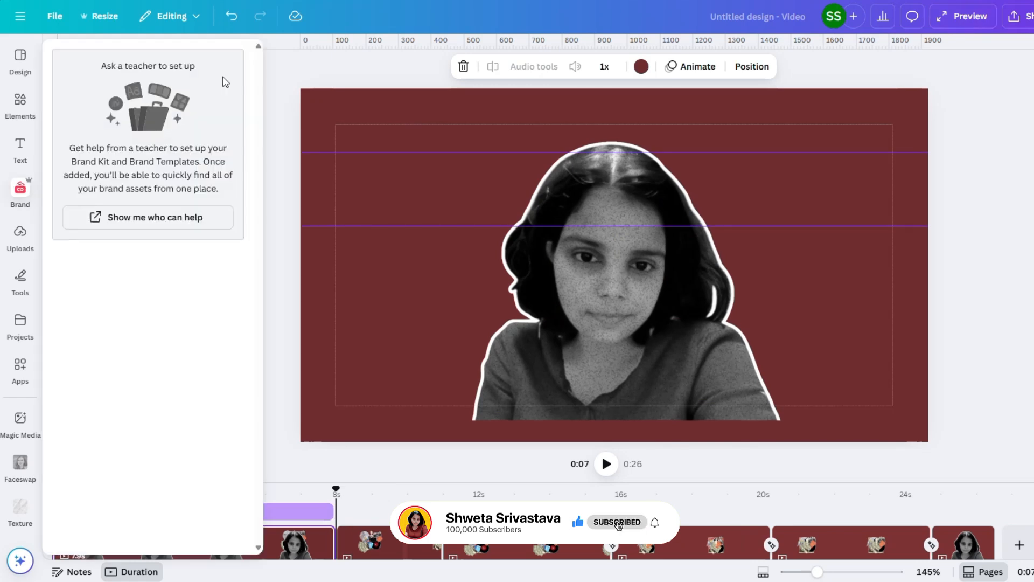
Enlarge the timeline area and play the video from the beginning
drag(224, 482, 224, 405)
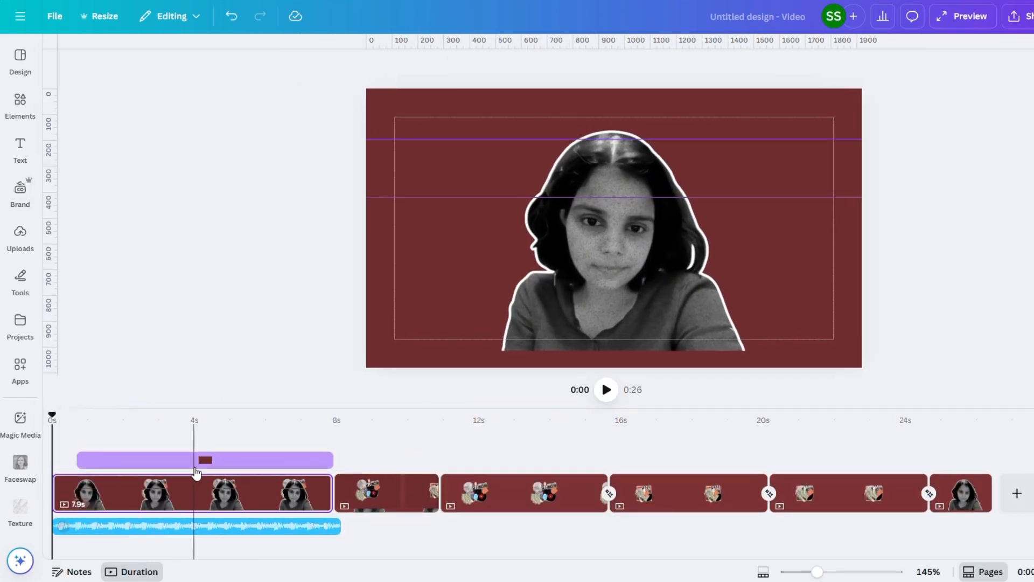
click(606, 390)
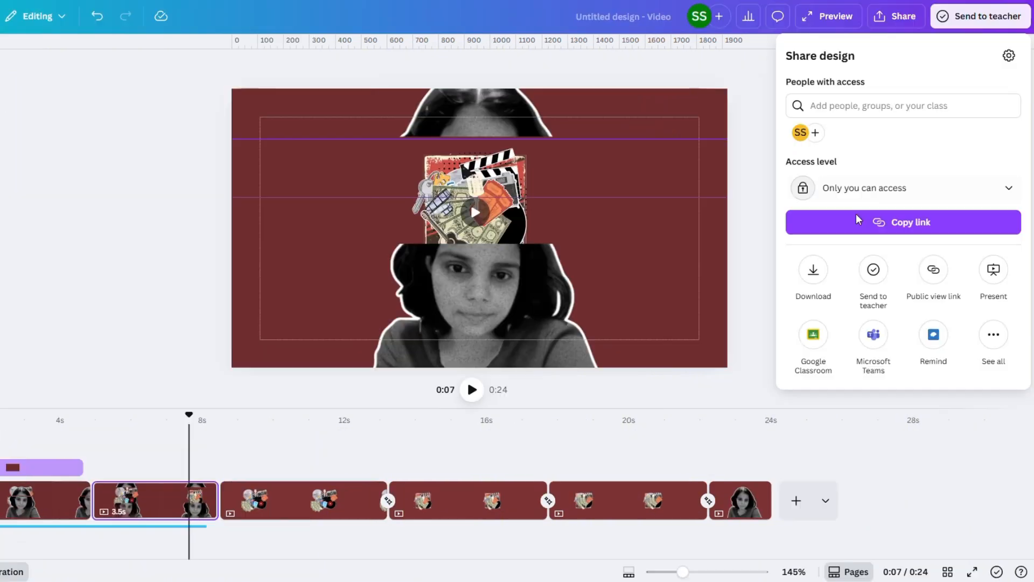
Set up the design's MP4 video download with only pages 1 and 2 selected
click(805, 284)
click(874, 223)
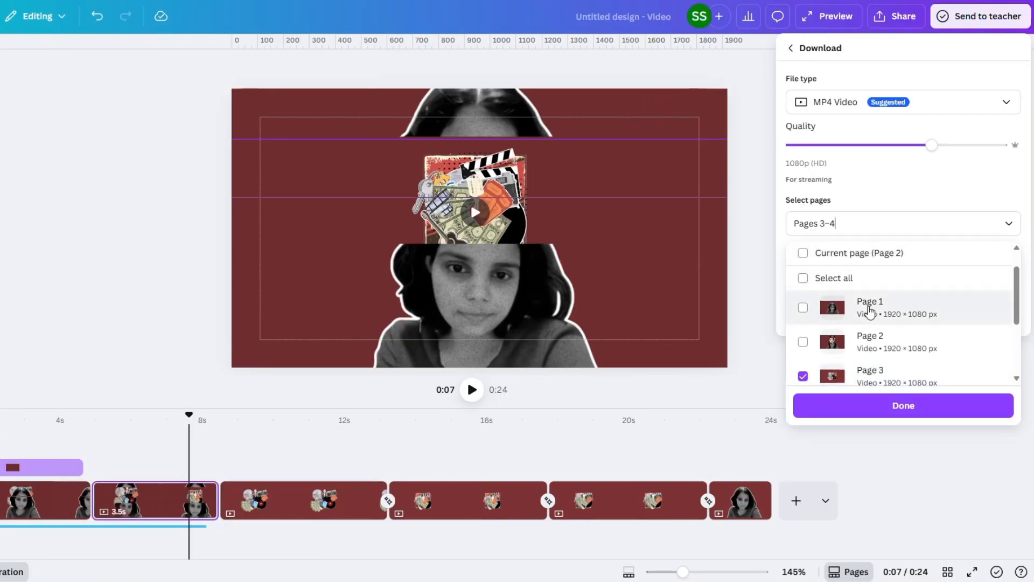
click(870, 310)
click(886, 347)
click(906, 229)
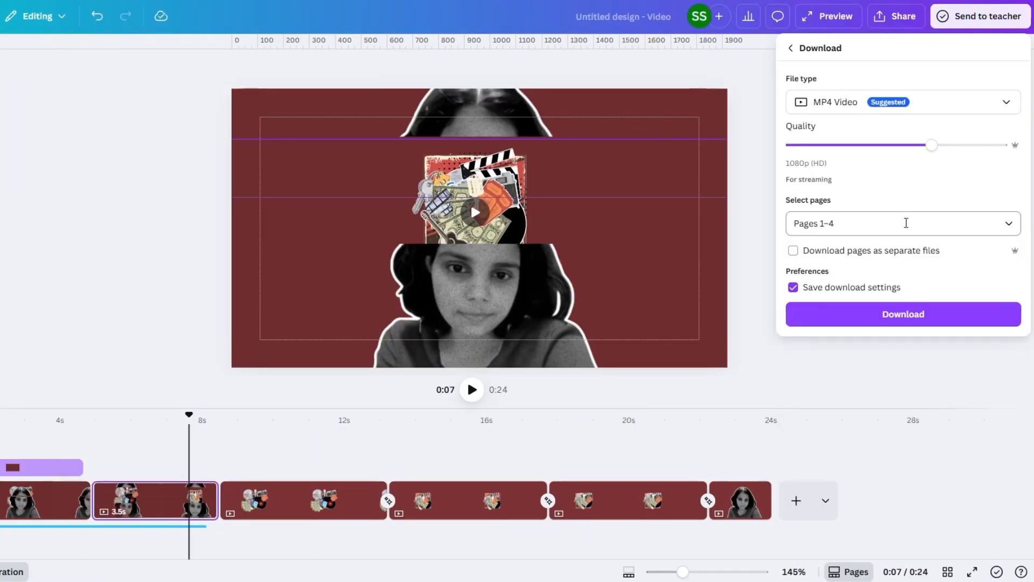
click(906, 222)
click(860, 282)
click(871, 346)
click(889, 383)
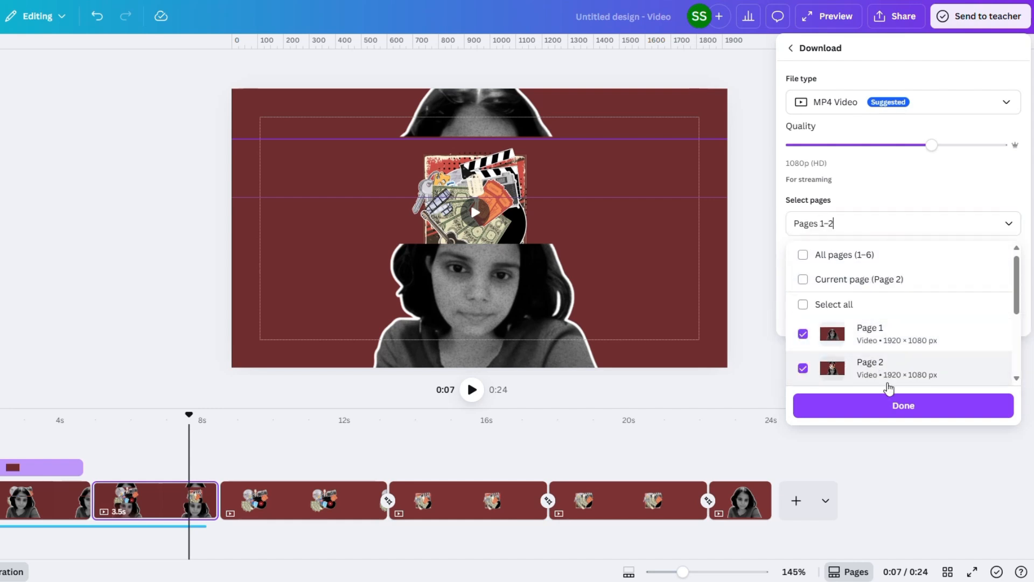
click(908, 410)
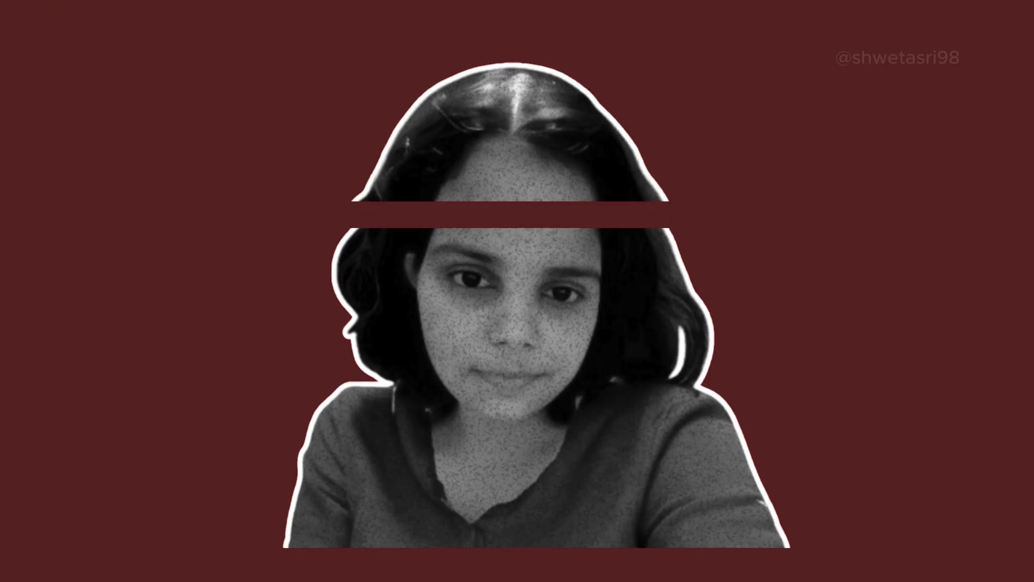